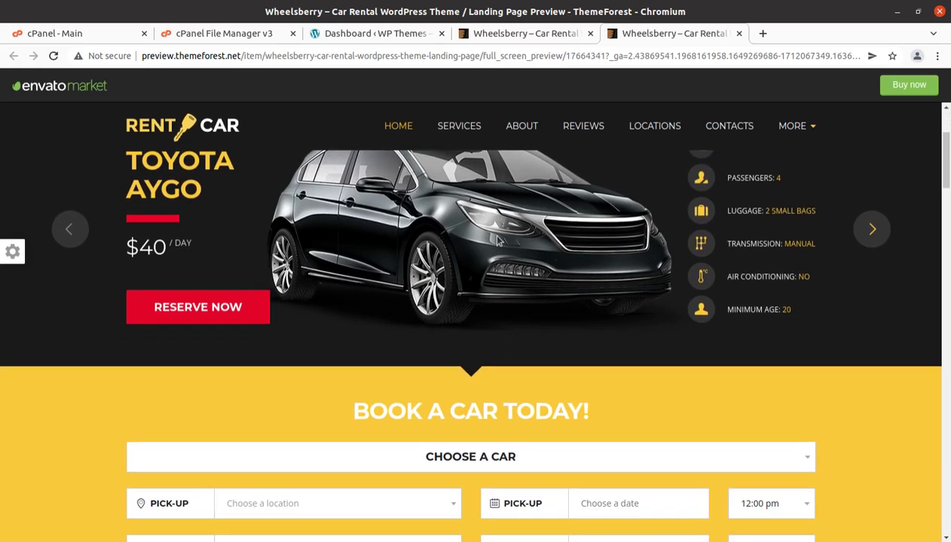
Look through the Wheelsberry demo page from the vehicle slider and booking form to the rental stations map, then back to About
scroll(498, 241, down, 2)
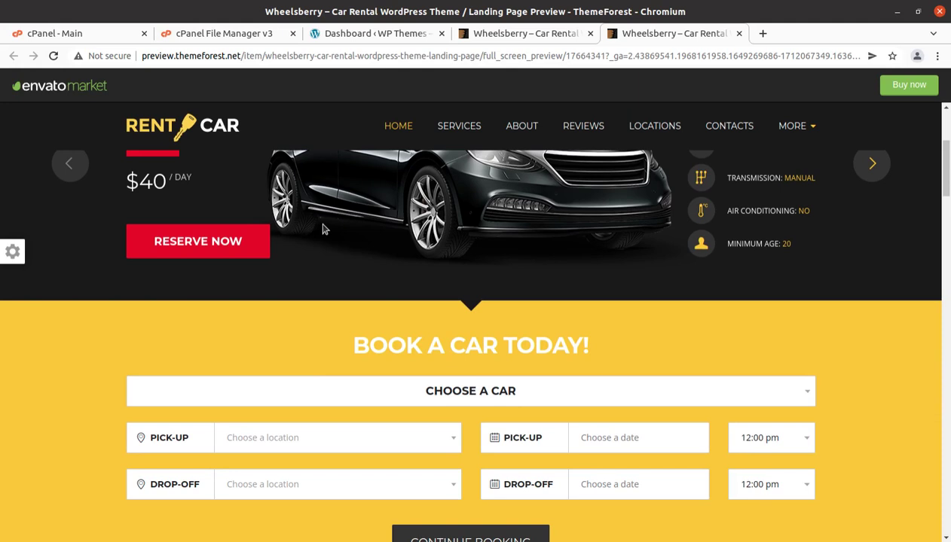
scroll(365, 303, down, 5)
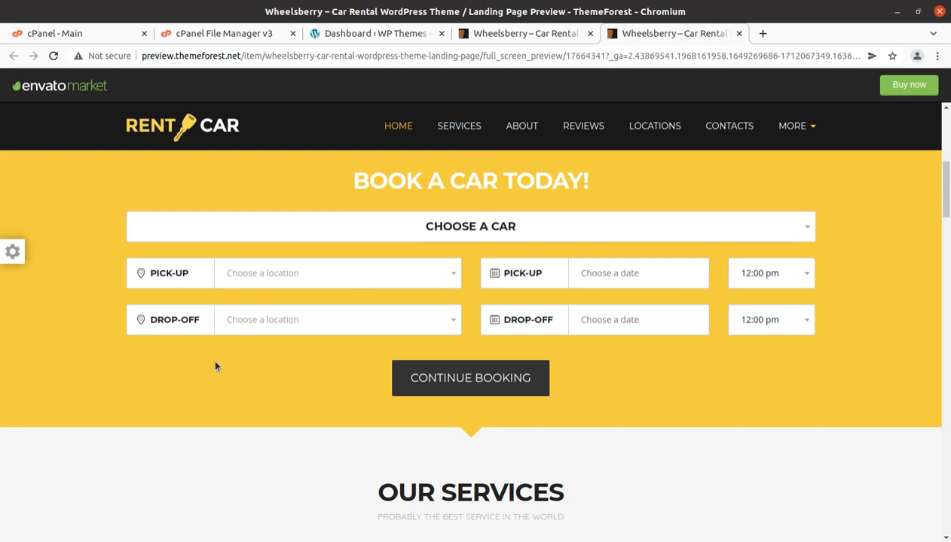
scroll(216, 367, down, 5)
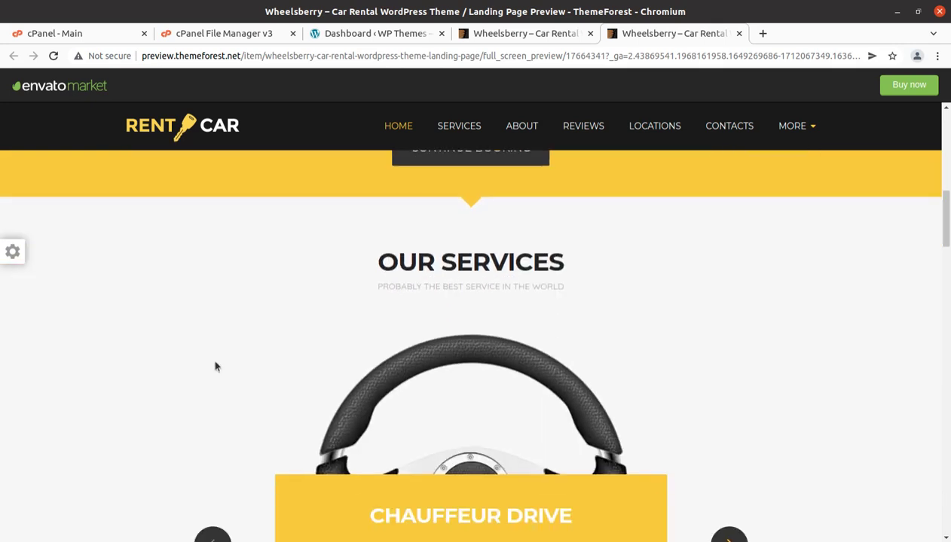
scroll(215, 367, down, 6)
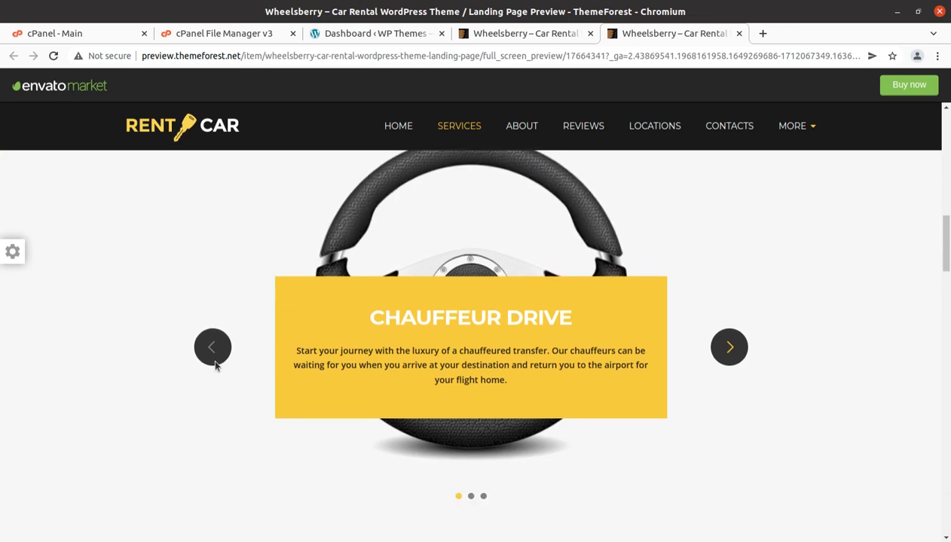
scroll(212, 356, down, 8)
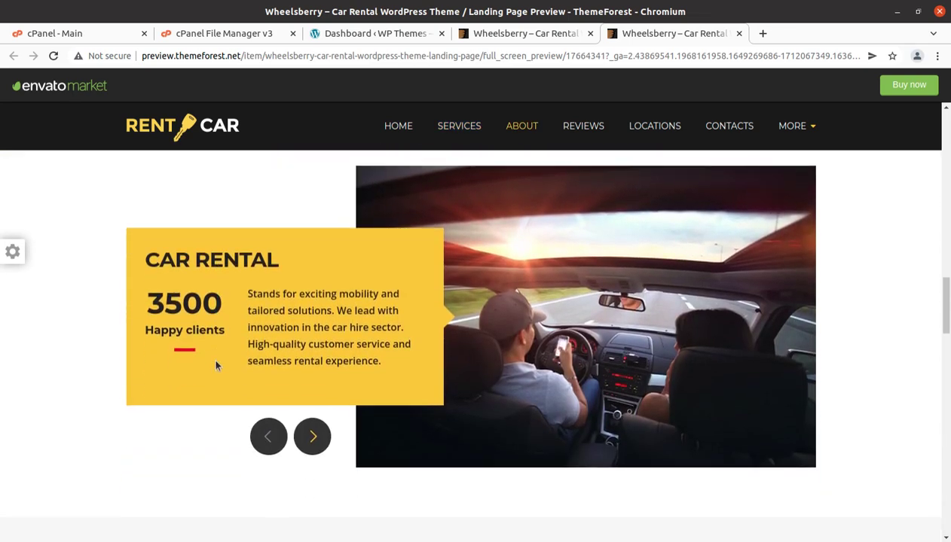
scroll(263, 340, down, 3)
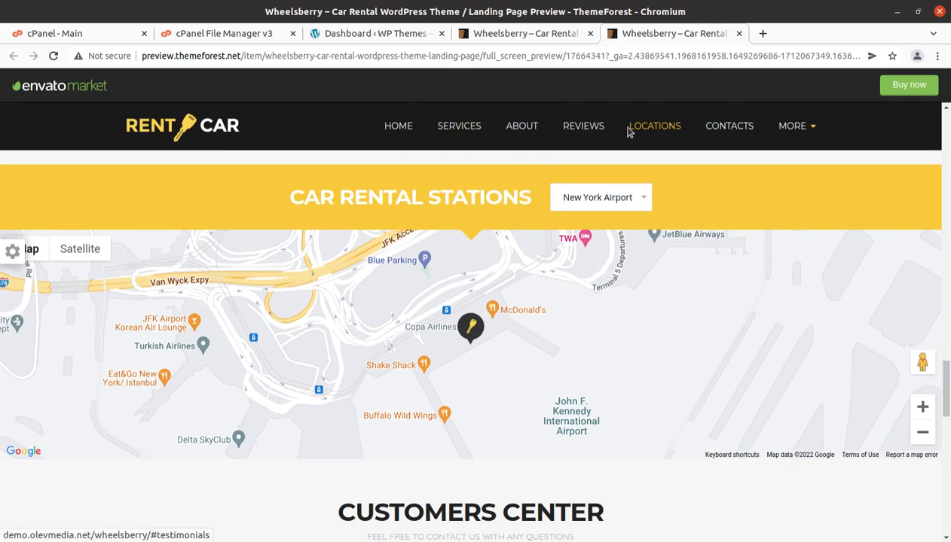
scroll(654, 272, up, 5)
scroll(653, 273, up, 3)
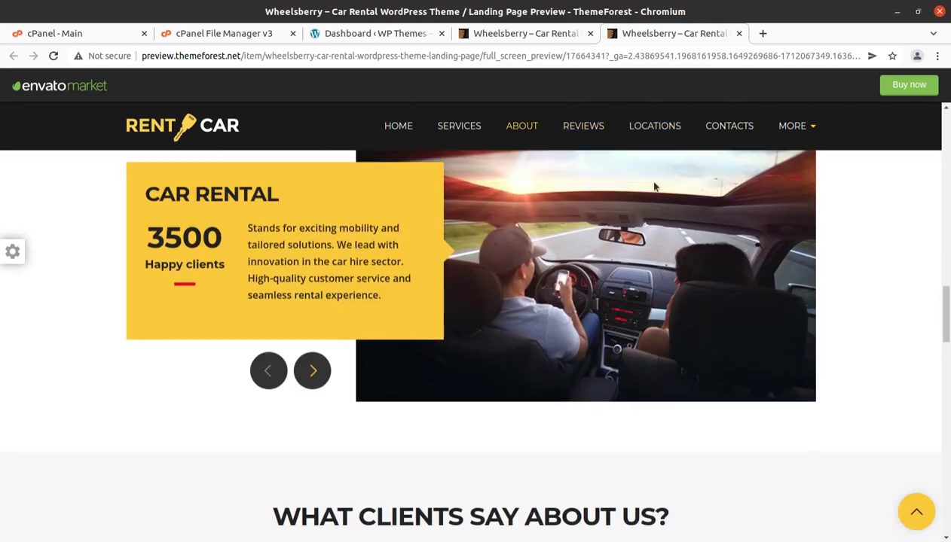
Try the demo's one-page navigation by visiting its Locations, Services, About and Home sections
click(655, 126)
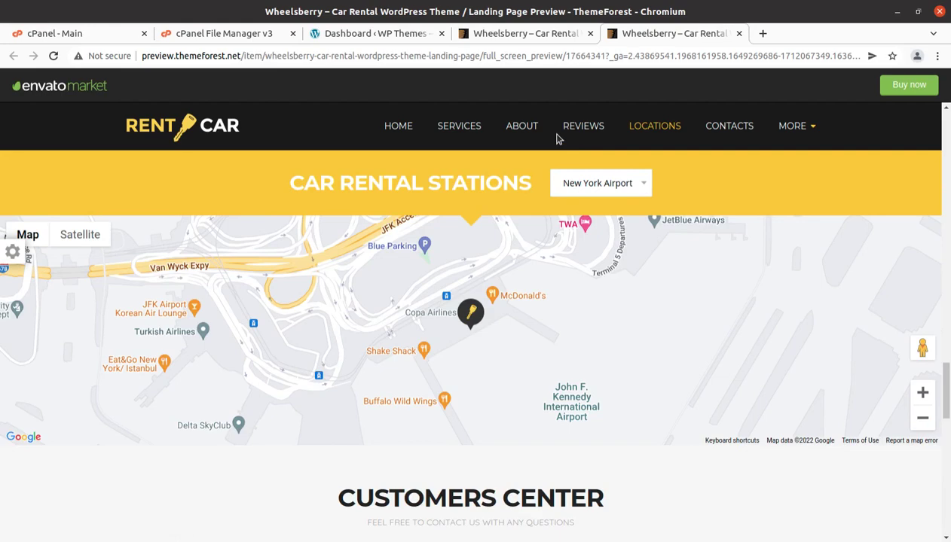
click(527, 126)
click(463, 132)
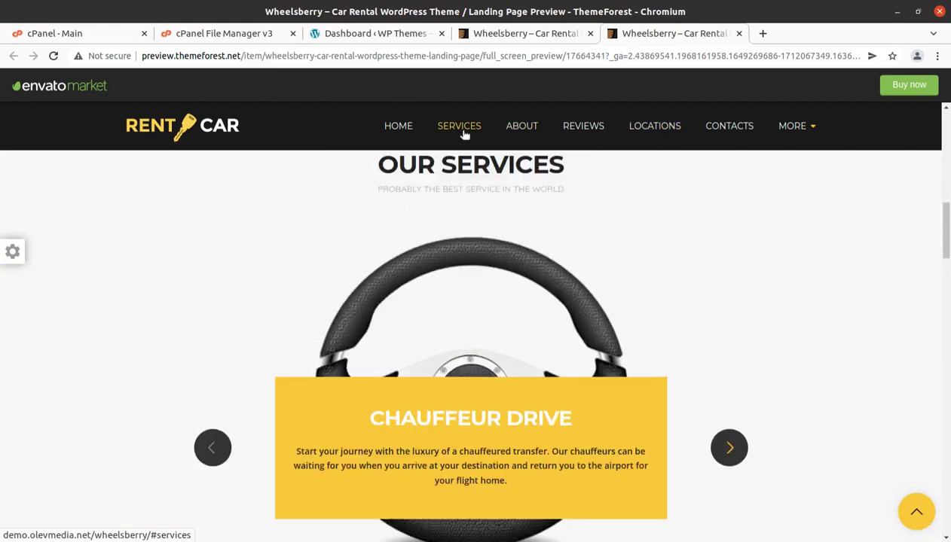
click(522, 131)
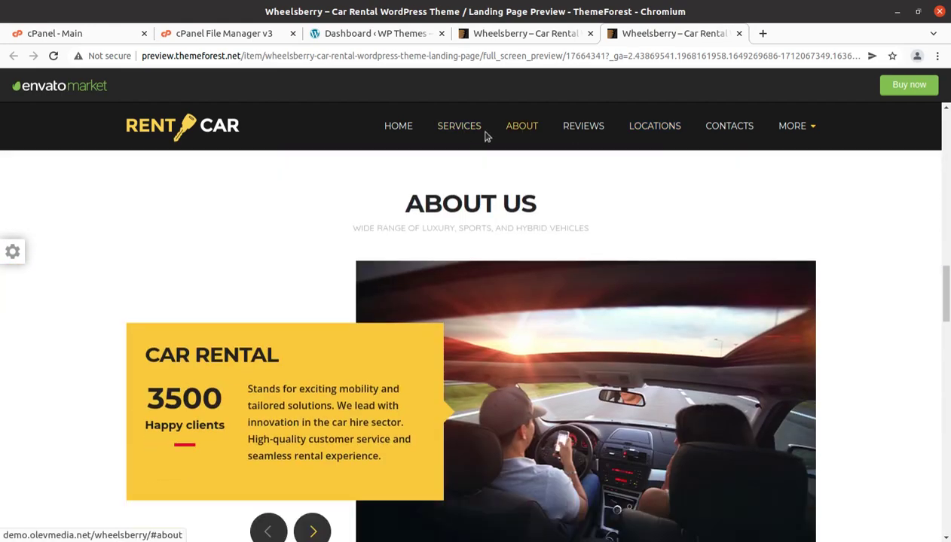
click(398, 127)
Inspect the pick-up location choices in the demo's car booking form, leaving the location unselected
scroll(361, 305, down, 4)
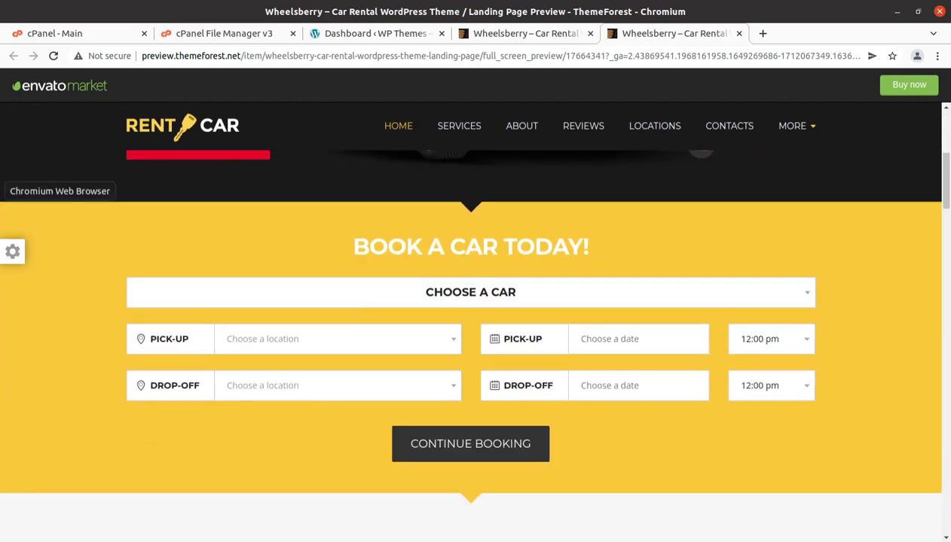
click(259, 344)
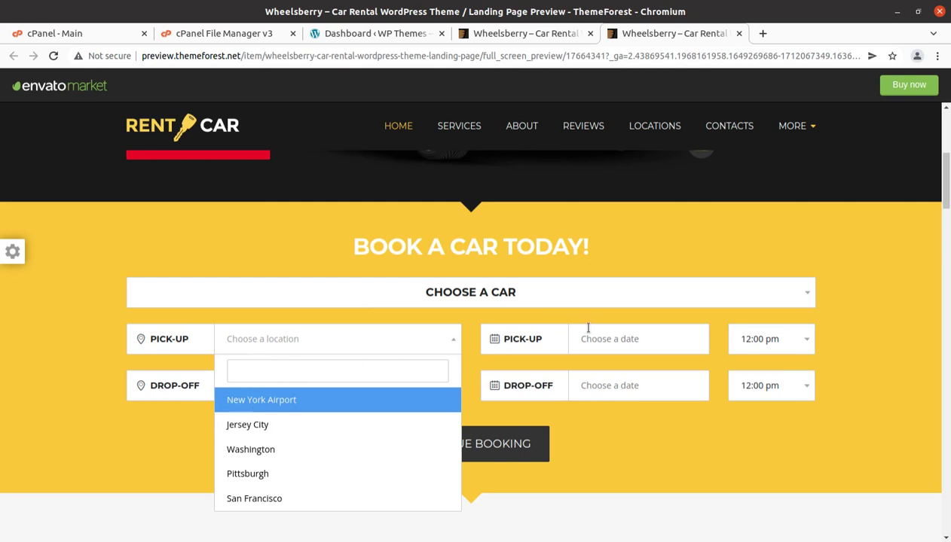
click(620, 416)
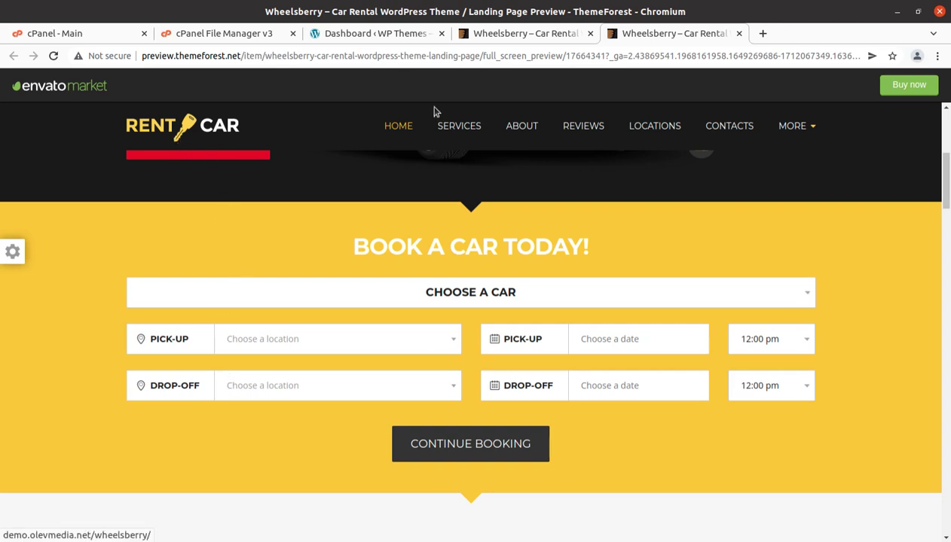
Switch to the Wheelsberry item page on ThemeForest and check the theme's published and last update dates
click(506, 35)
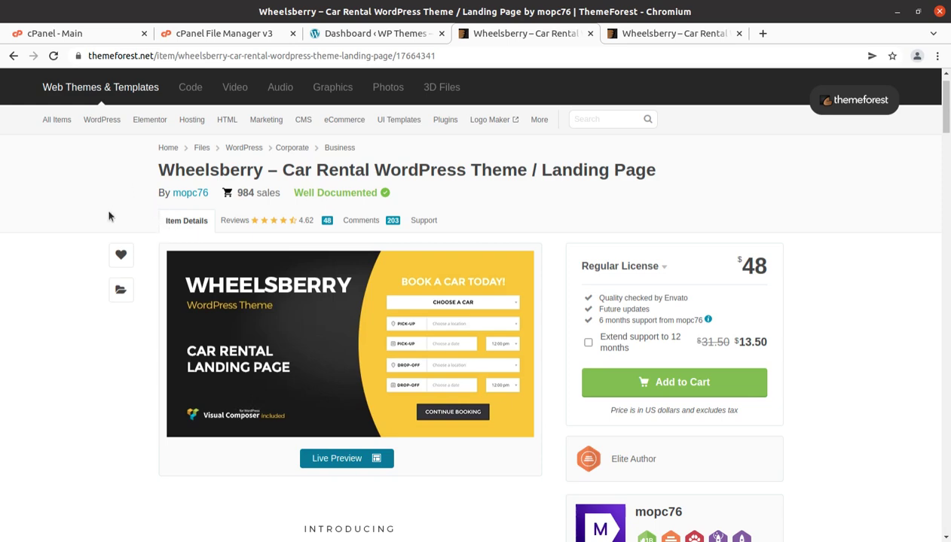
scroll(120, 265, down, 4)
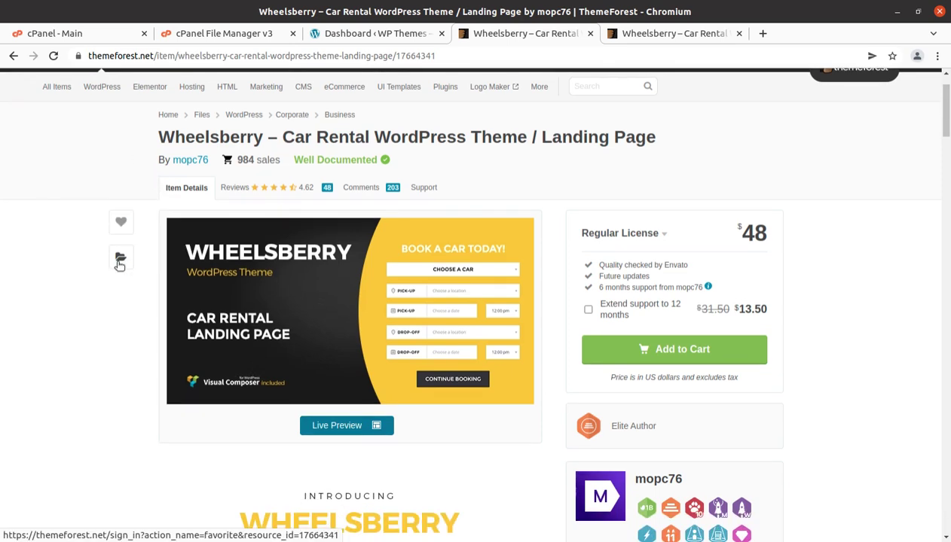
scroll(331, 376, down, 3)
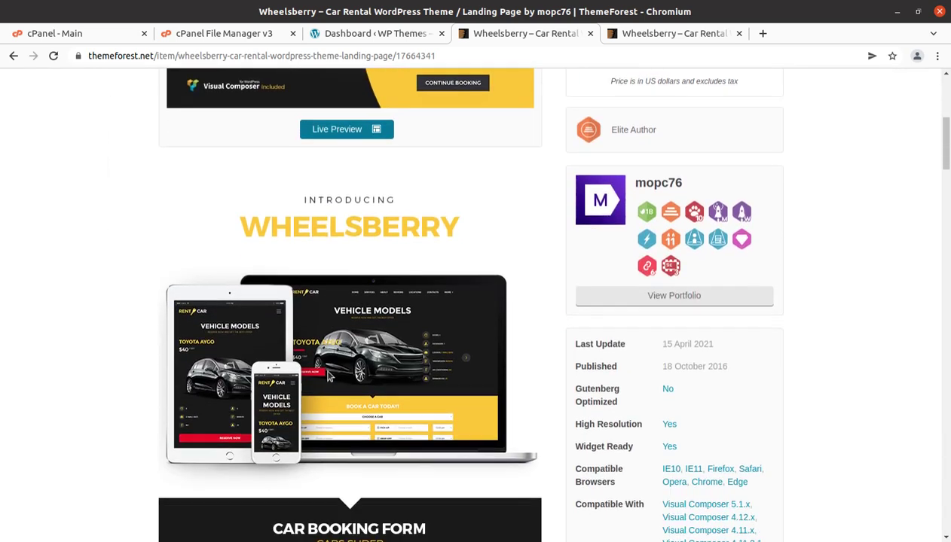
drag(729, 369, 662, 368)
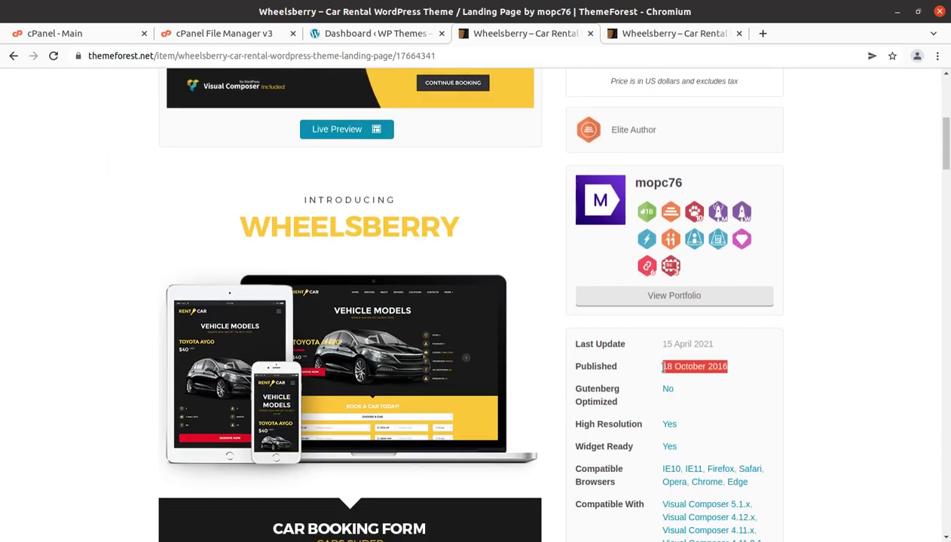
click(713, 344)
drag(713, 344, 657, 351)
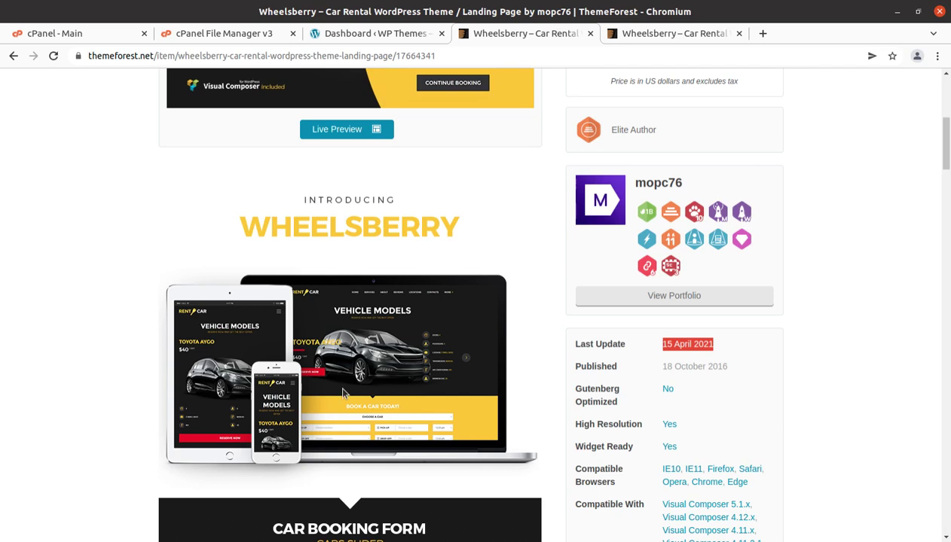
Review the Wheelsberry item page's feature previews, pricing, plugin compatibility, supported WordPress versions and tags
scroll(105, 395, down, 3)
scroll(108, 396, down, 5)
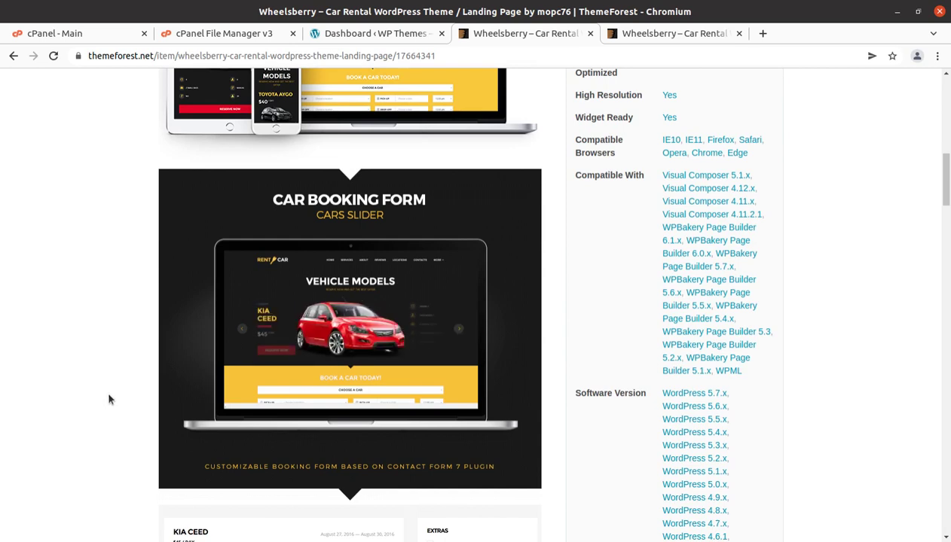
scroll(110, 395, down, 4)
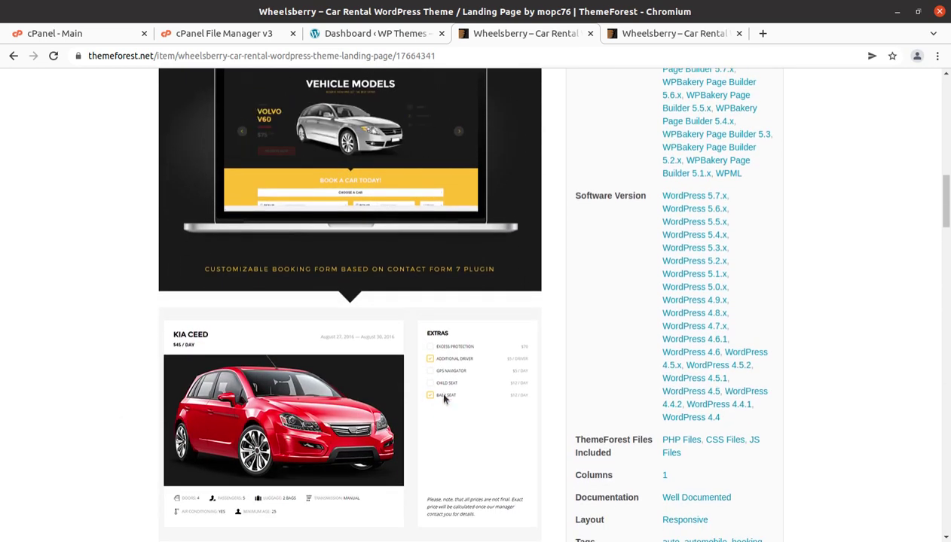
scroll(560, 406, down, 3)
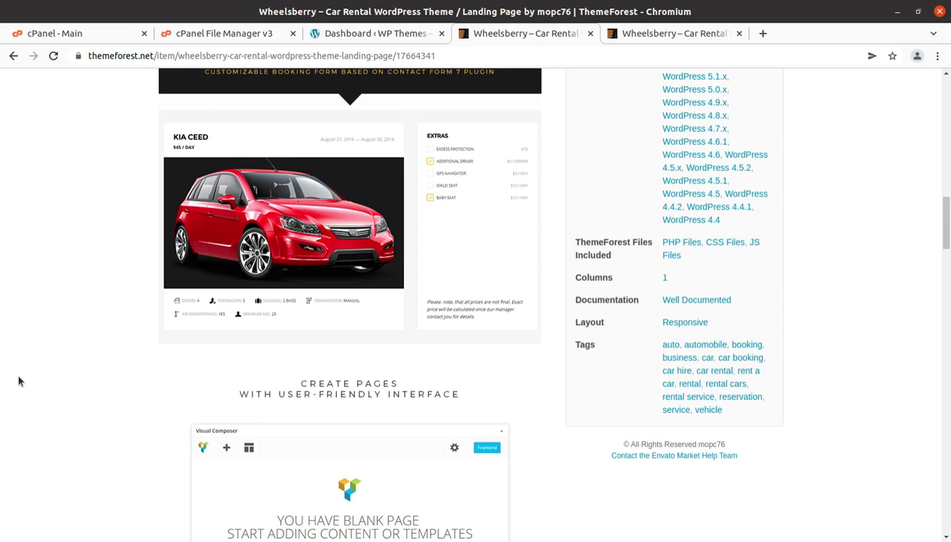
scroll(134, 397, up, 4)
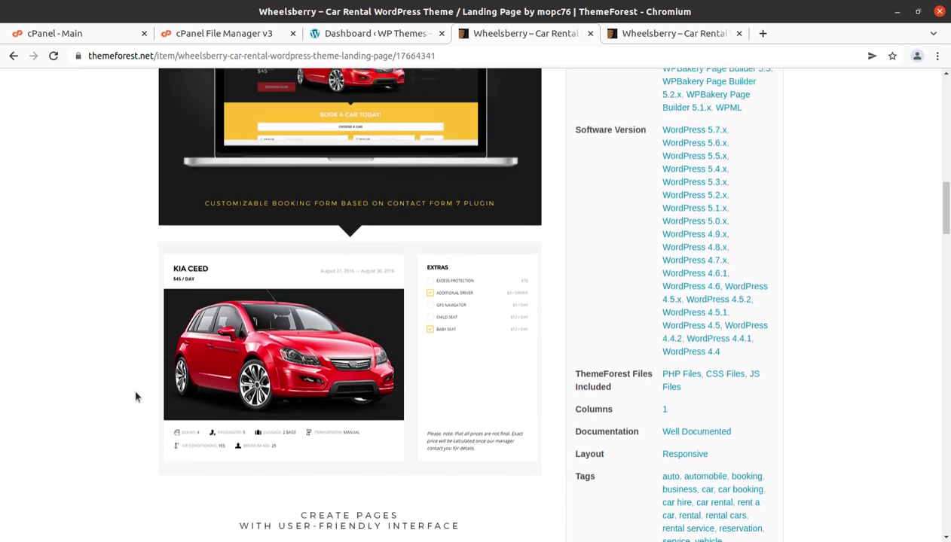
scroll(136, 397, up, 8)
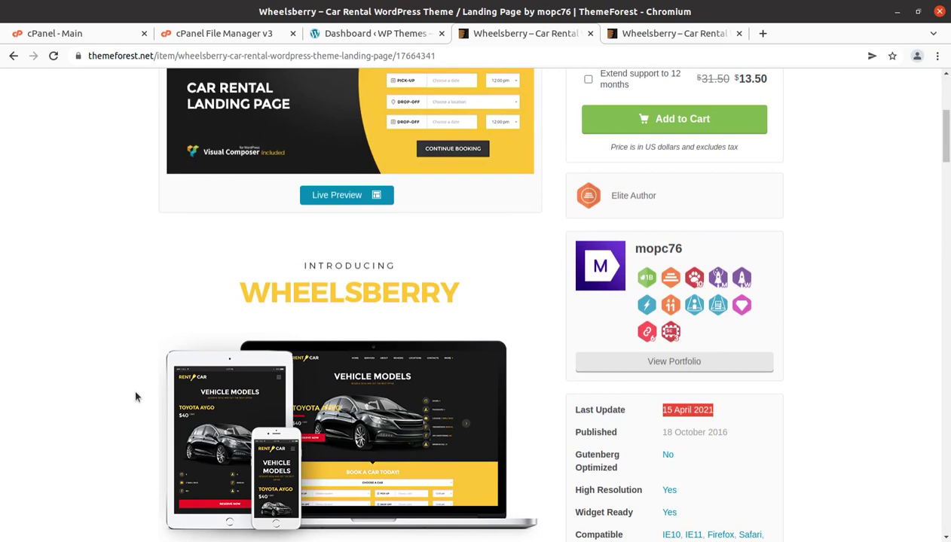
scroll(180, 444, up, 4)
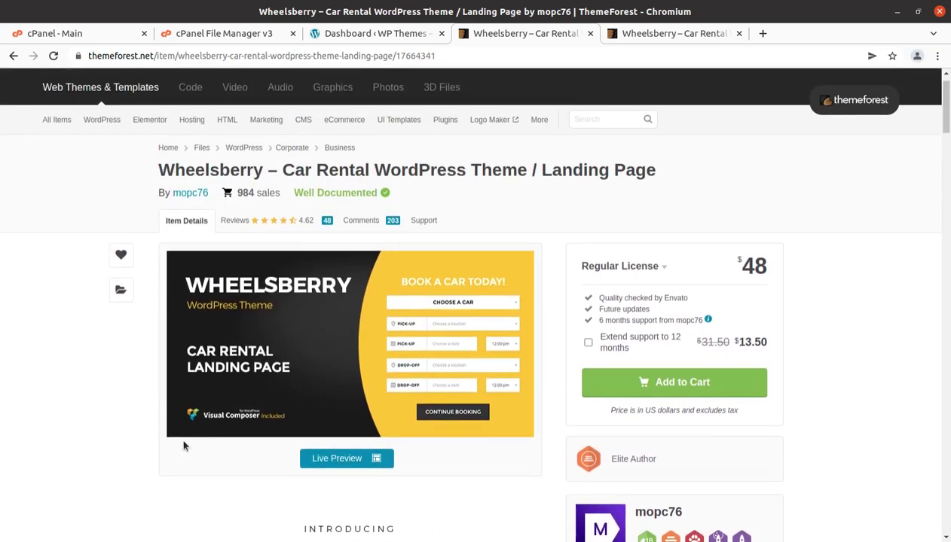
scroll(183, 446, up, 1)
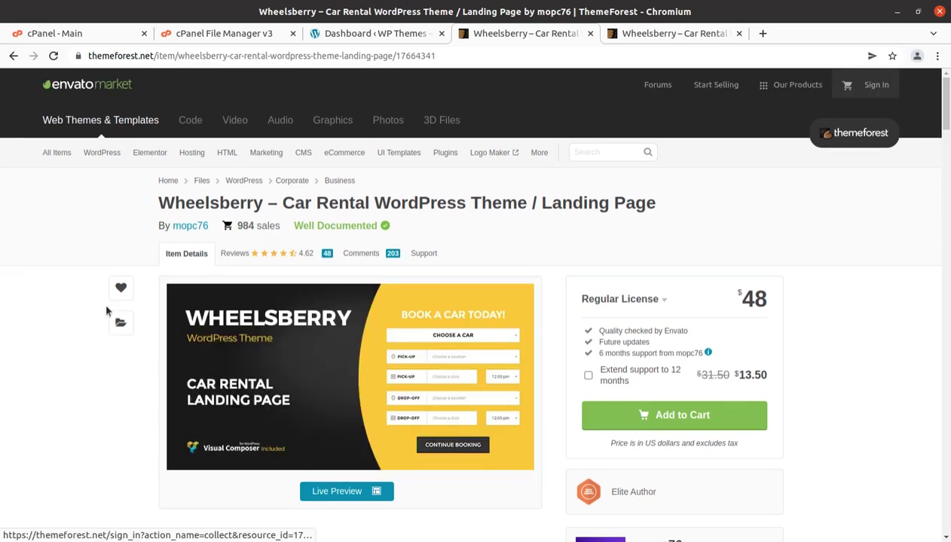
scroll(106, 311, down, 1)
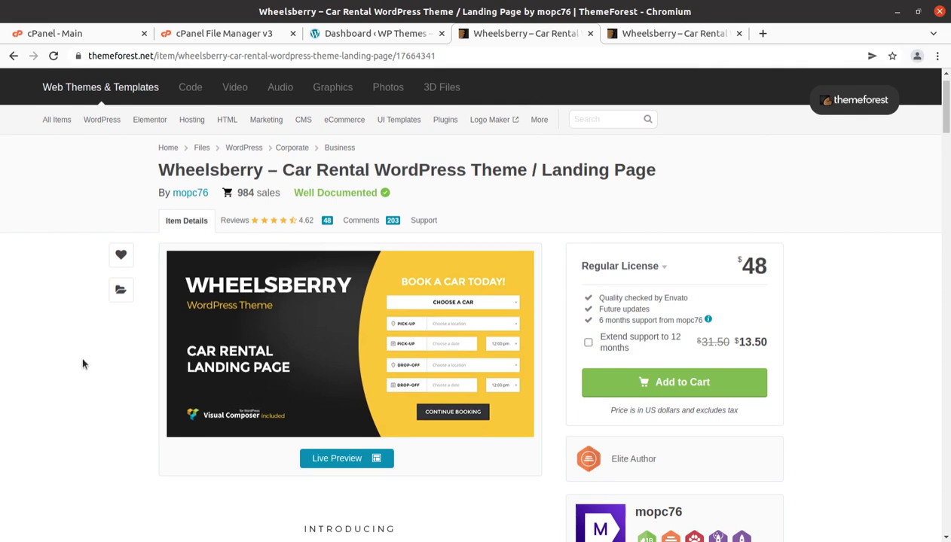
scroll(83, 364, down, 3)
scroll(82, 364, down, 3)
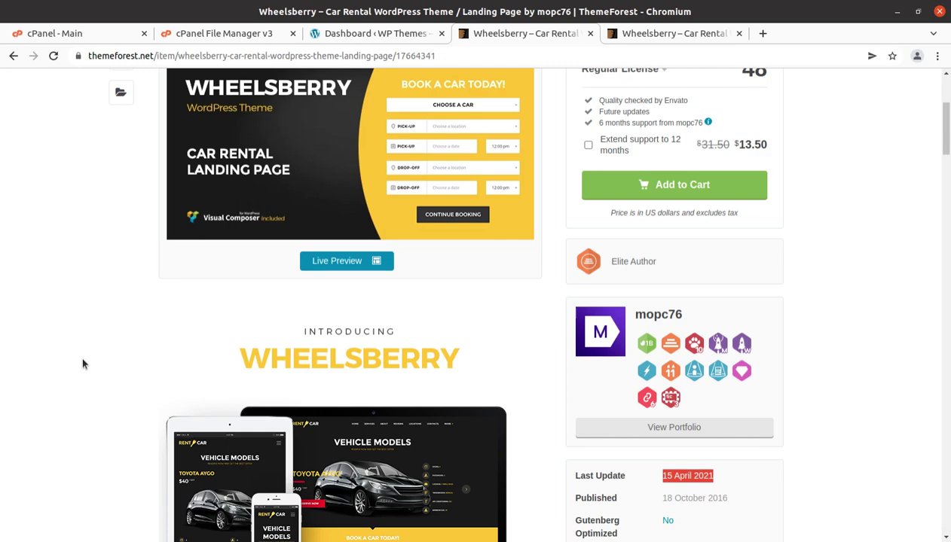
scroll(83, 365, down, 12)
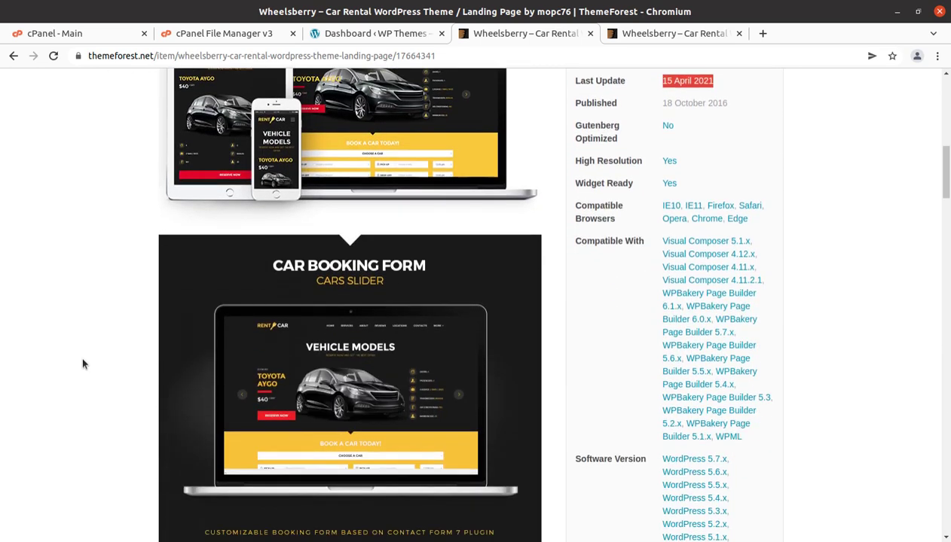
scroll(83, 365, down, 3)
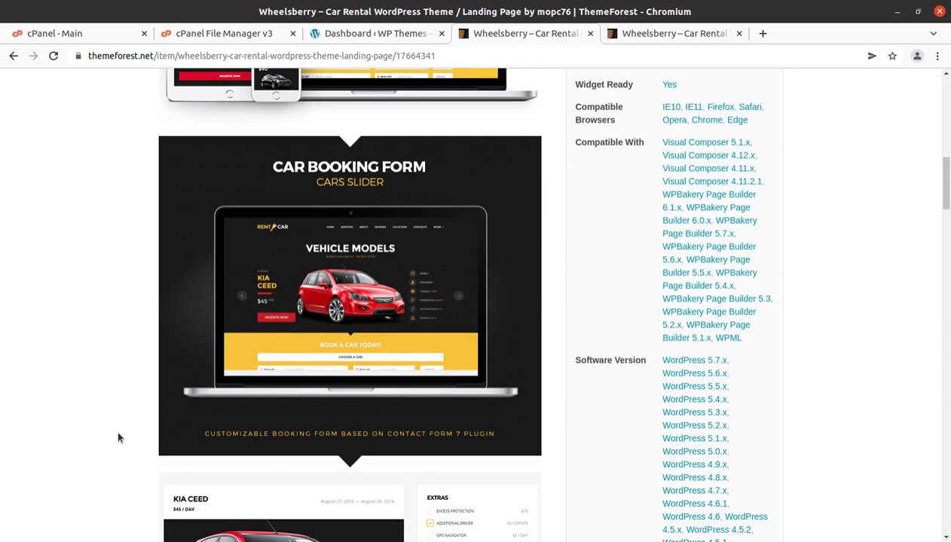
scroll(113, 413, up, 9)
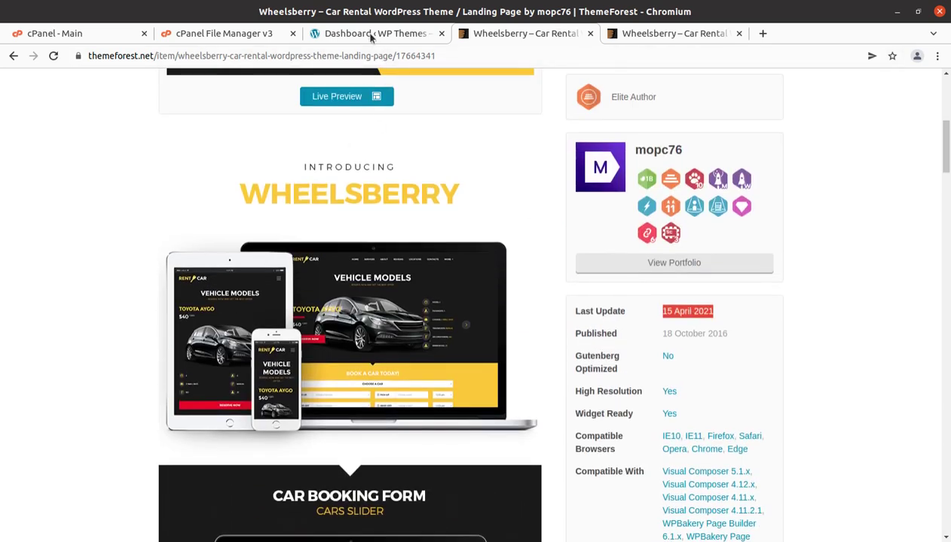
Switch to the site's WordPress dashboard and check its version and active theme under At a Glance
click(367, 34)
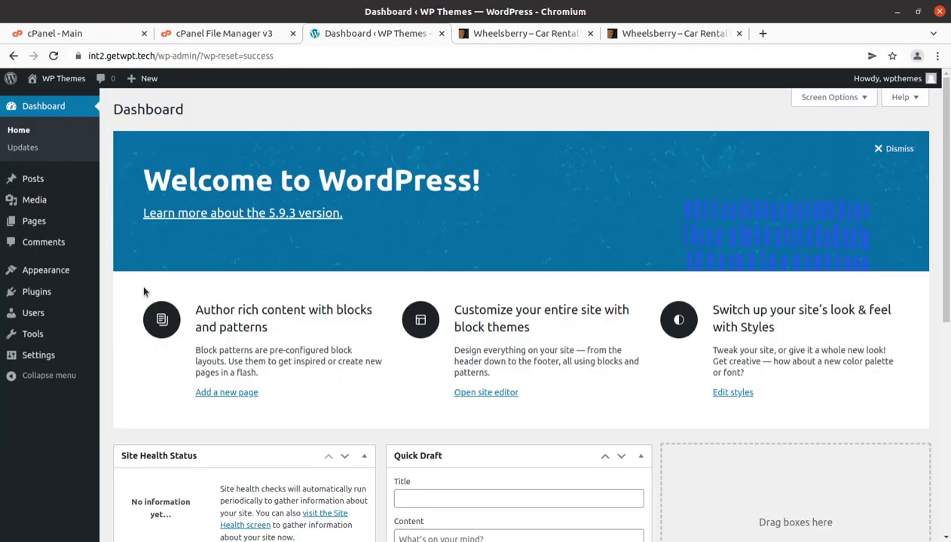
scroll(140, 365, down, 10)
scroll(140, 365, down, 1)
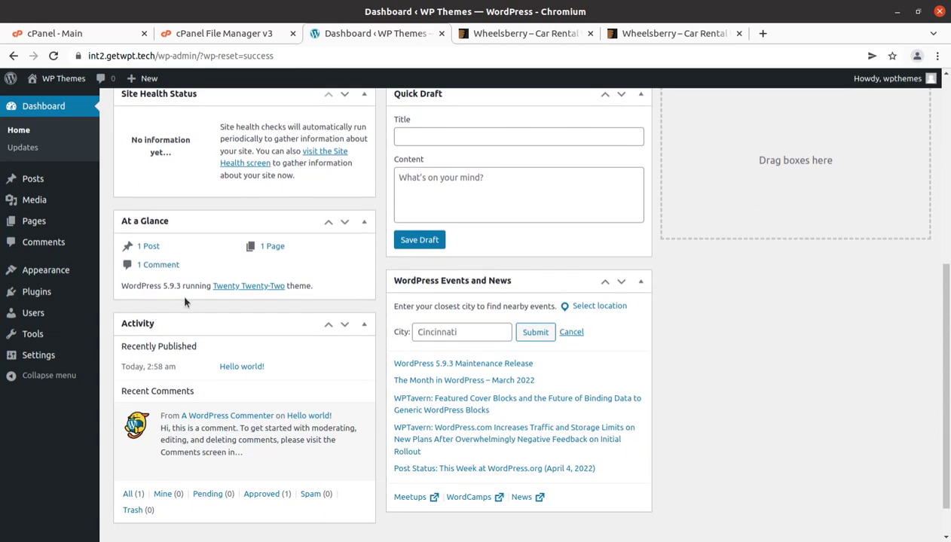
drag(310, 286, 206, 288)
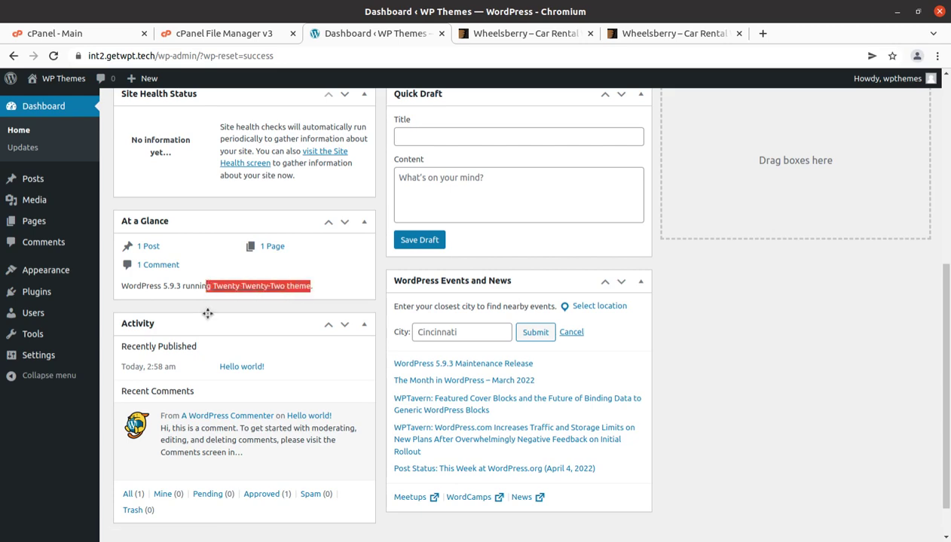
scroll(105, 452, up, 5)
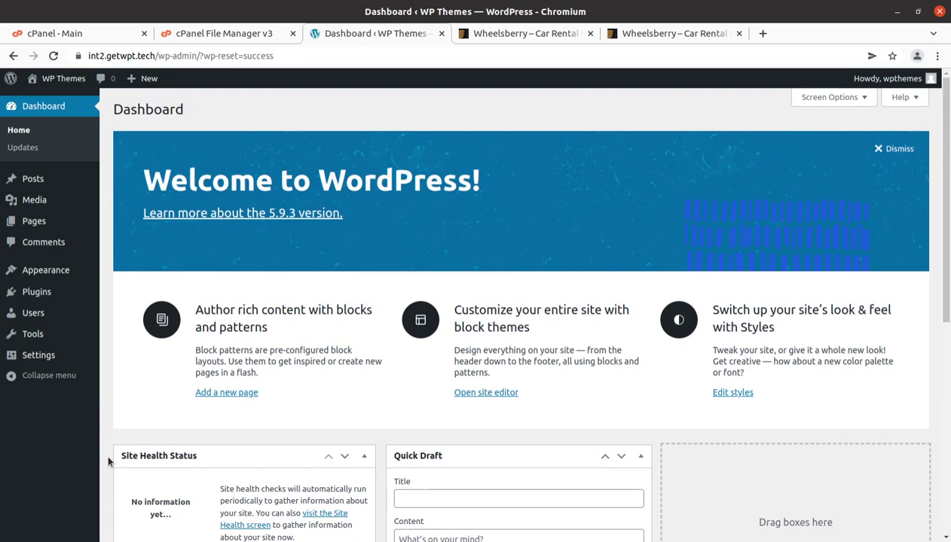
scroll(181, 445, down, 5)
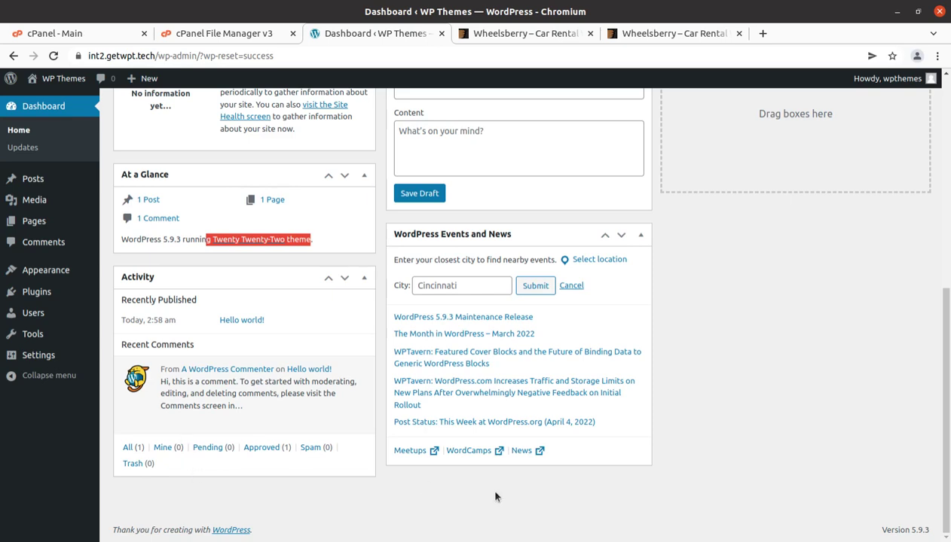
Switch to the Wheelsberry live demo and view its vehicle slider and booking section again
scroll(579, 441, up, 2)
click(535, 32)
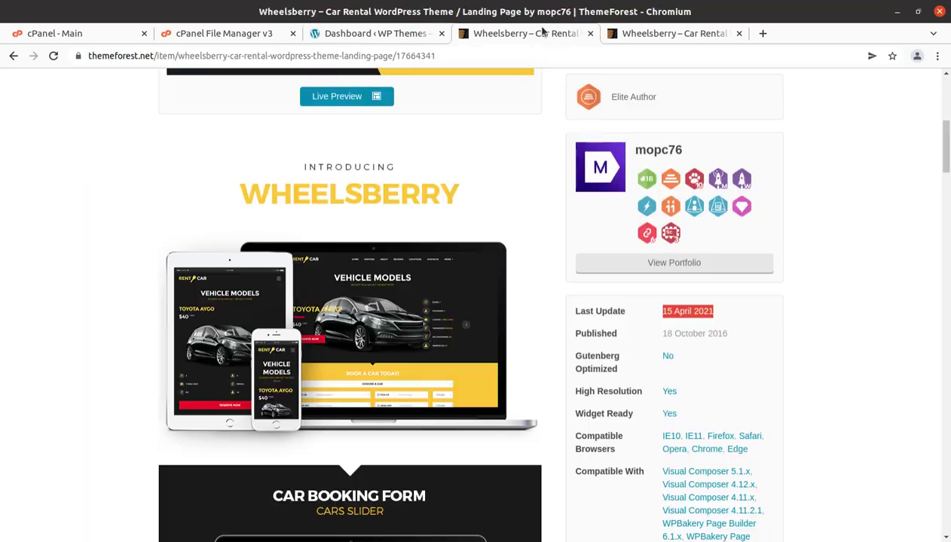
click(612, 33)
scroll(517, 109, up, 5)
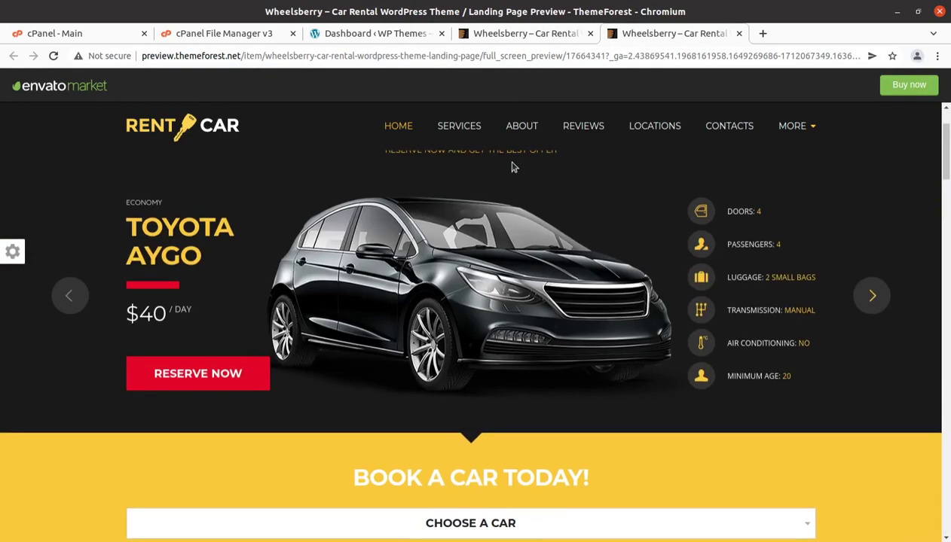
Open the WordPress site's Themes page and look over the folders and zip file inside the downloaded wheelsberry_v1.2.8 package
click(353, 33)
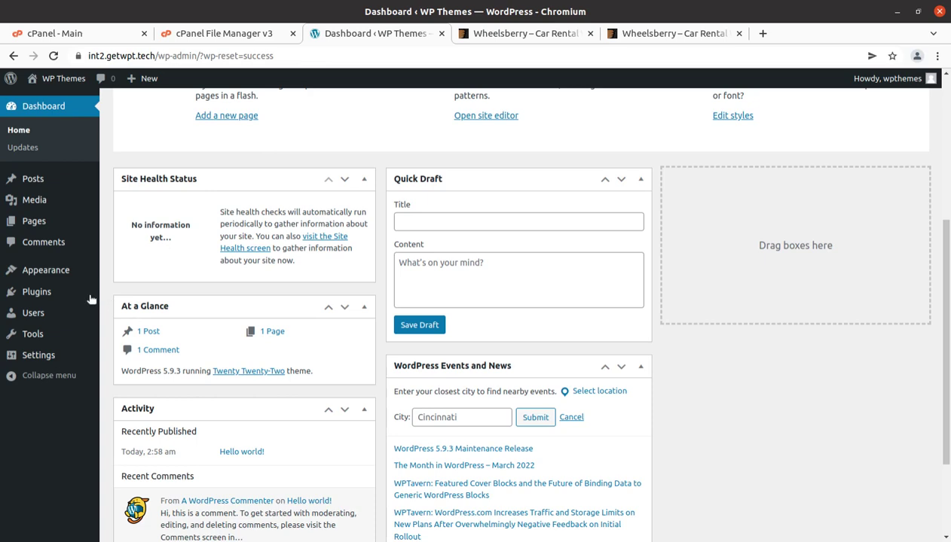
click(119, 273)
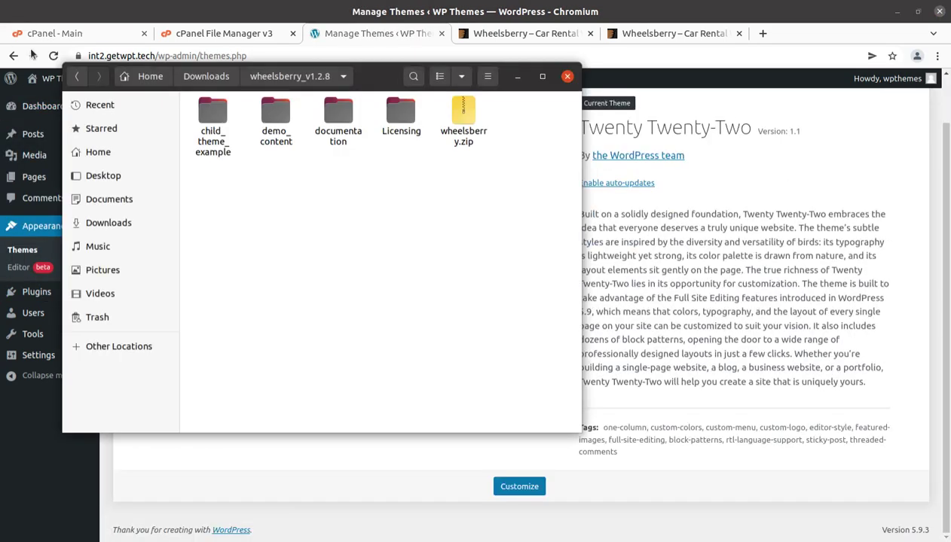
click(212, 114)
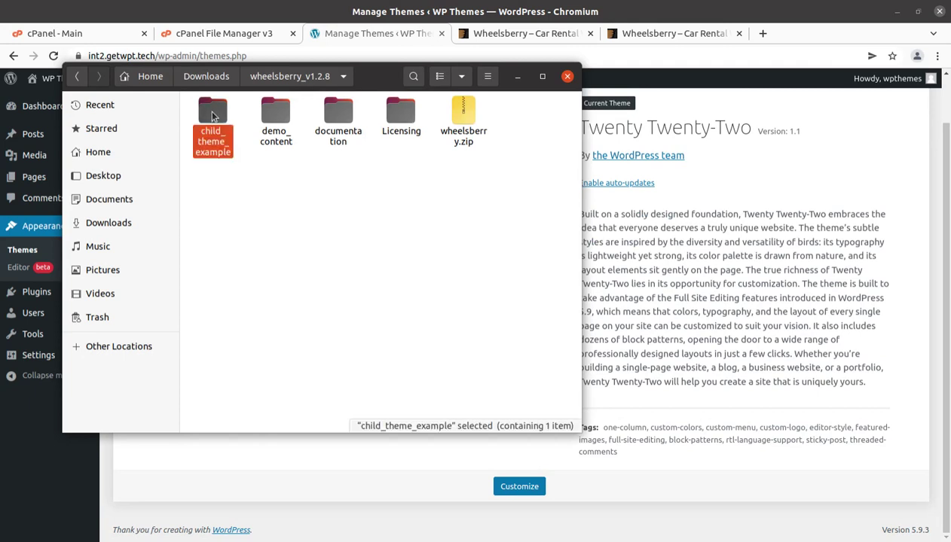
click(283, 114)
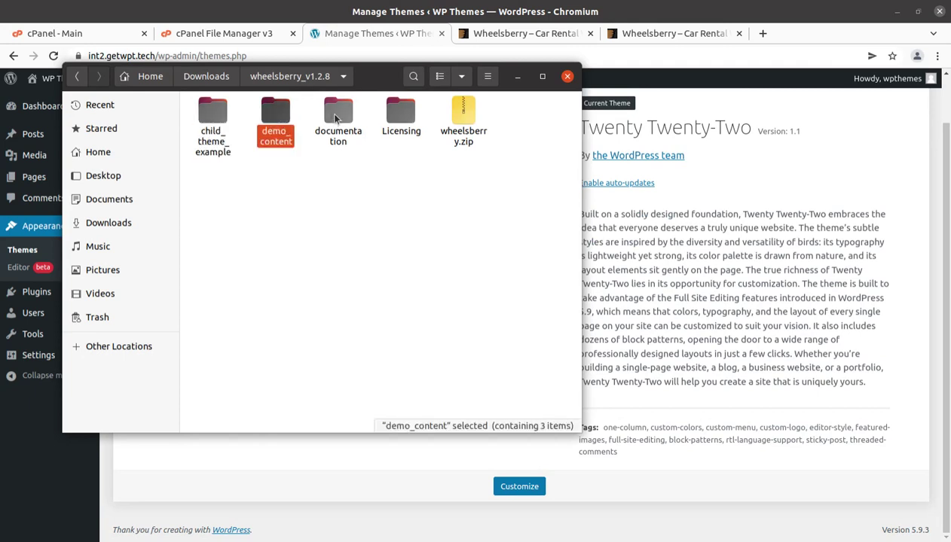
click(336, 118)
click(400, 113)
click(460, 114)
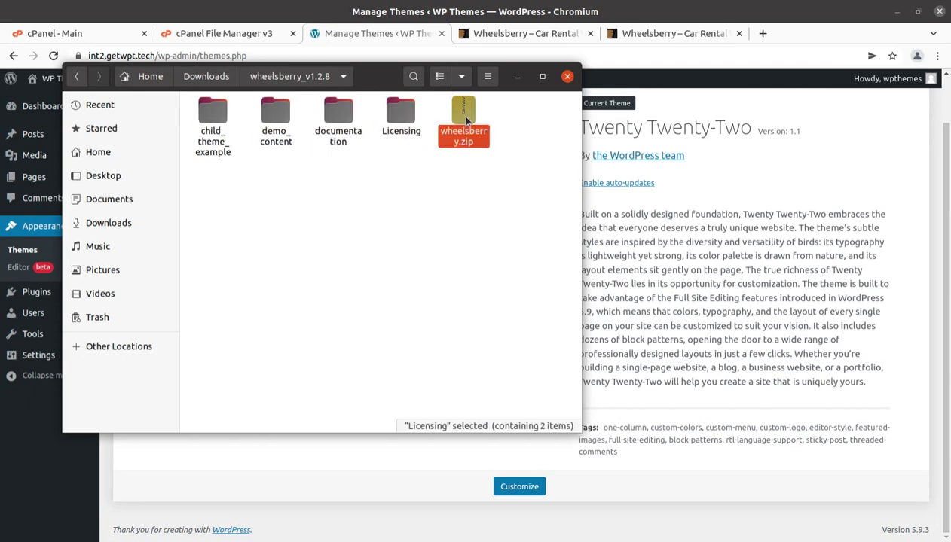
click(517, 76)
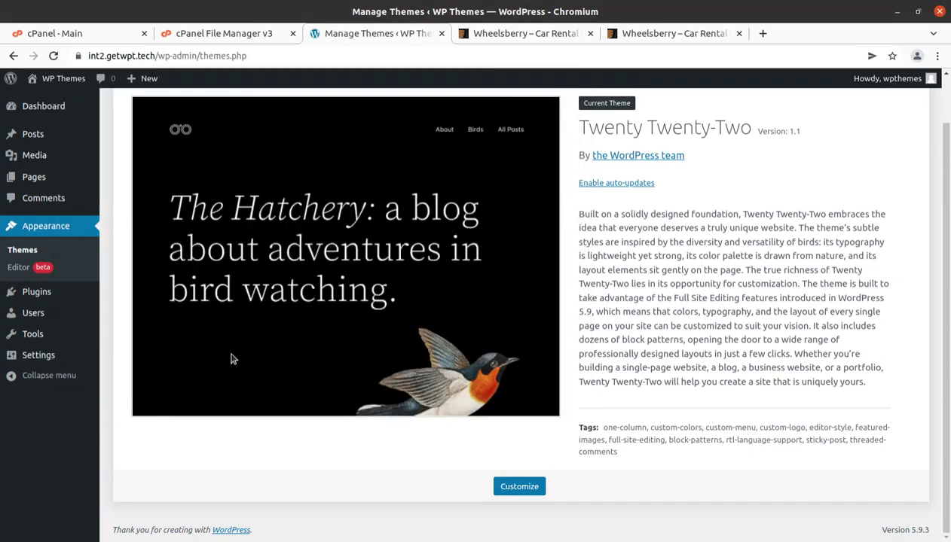
scroll(226, 345, up, 1)
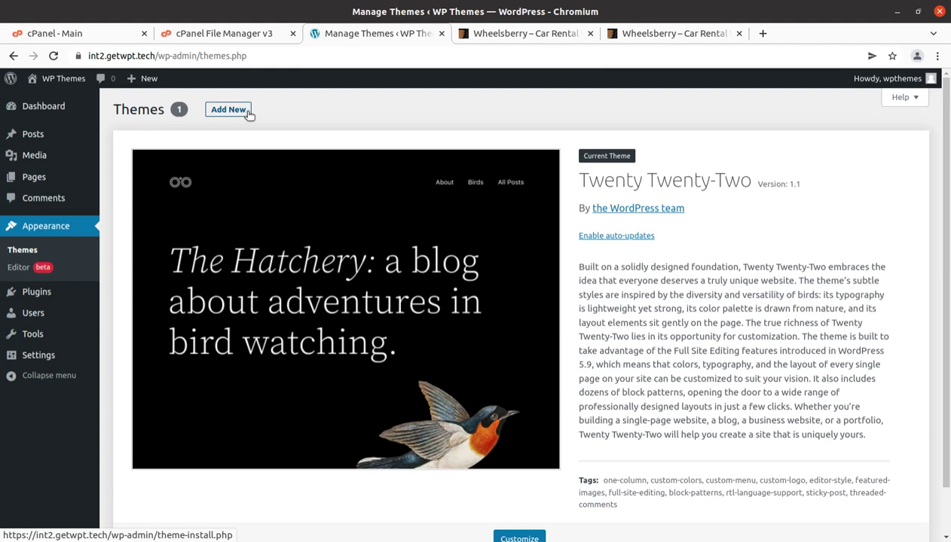
click(219, 110)
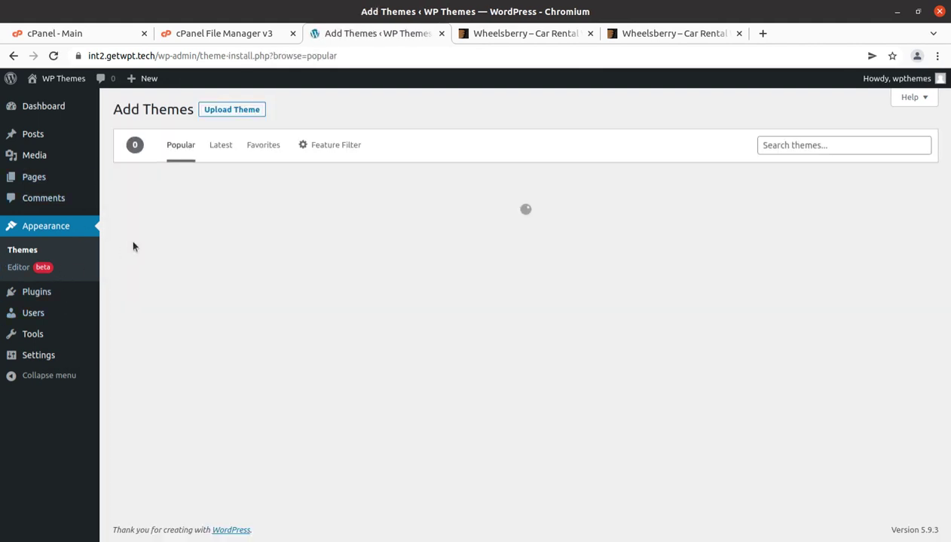
click(234, 121)
click(427, 223)
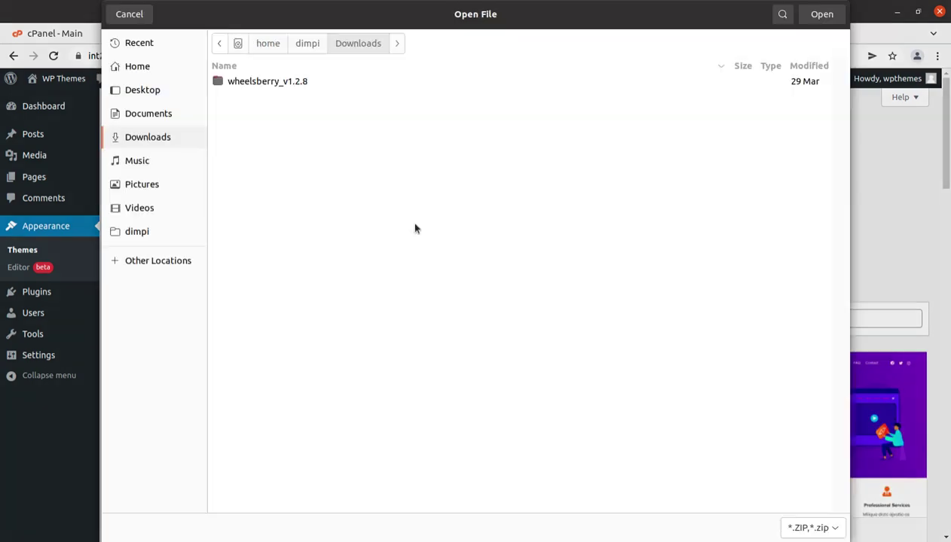
double_click(287, 81)
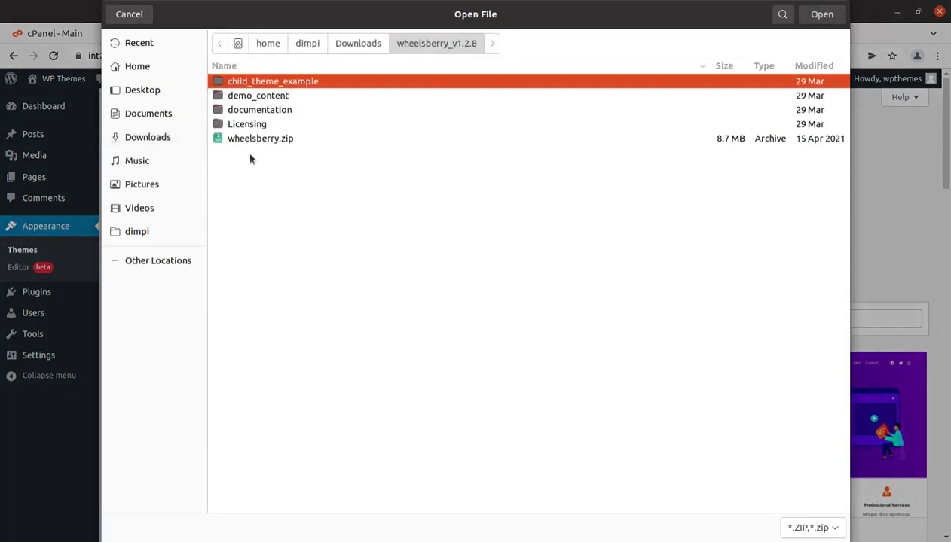
click(251, 140)
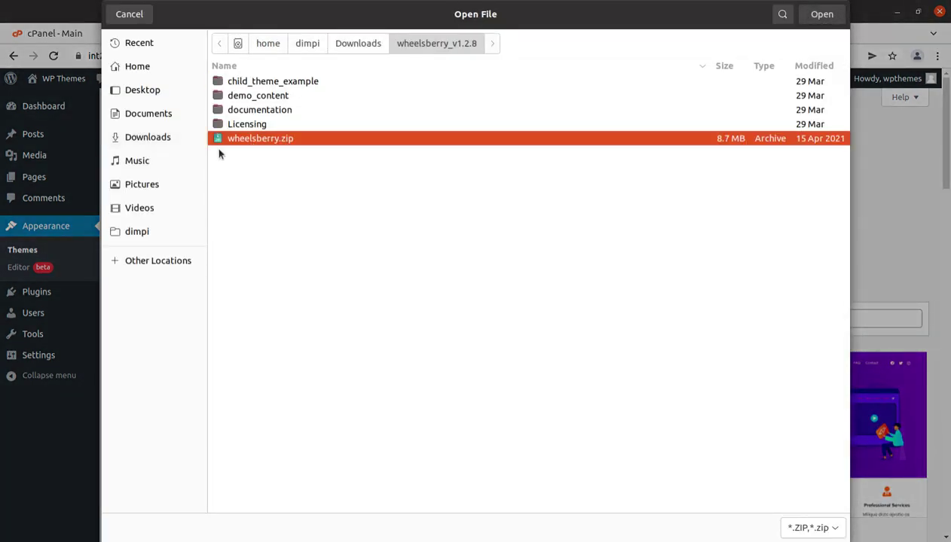
click(130, 14)
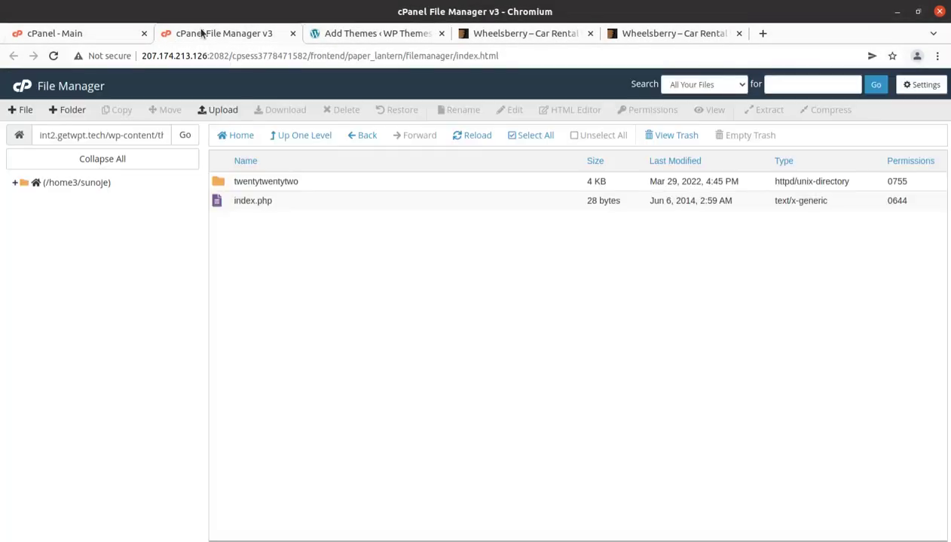
Switch to cPanel File Manager and upload wheelsberry.zip to the site's wp-content/themes folder, returning to that folder when finished
click(171, 33)
drag(107, 135, 166, 140)
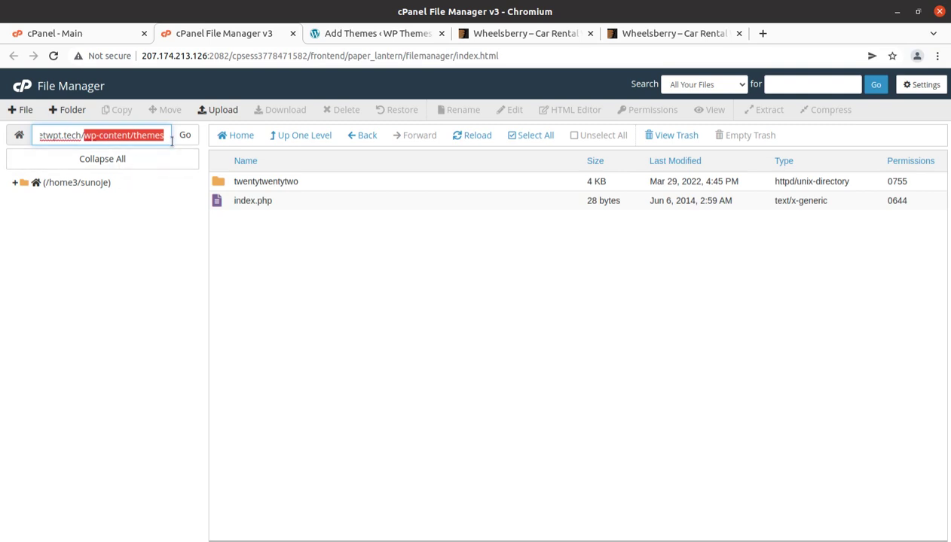
click(238, 114)
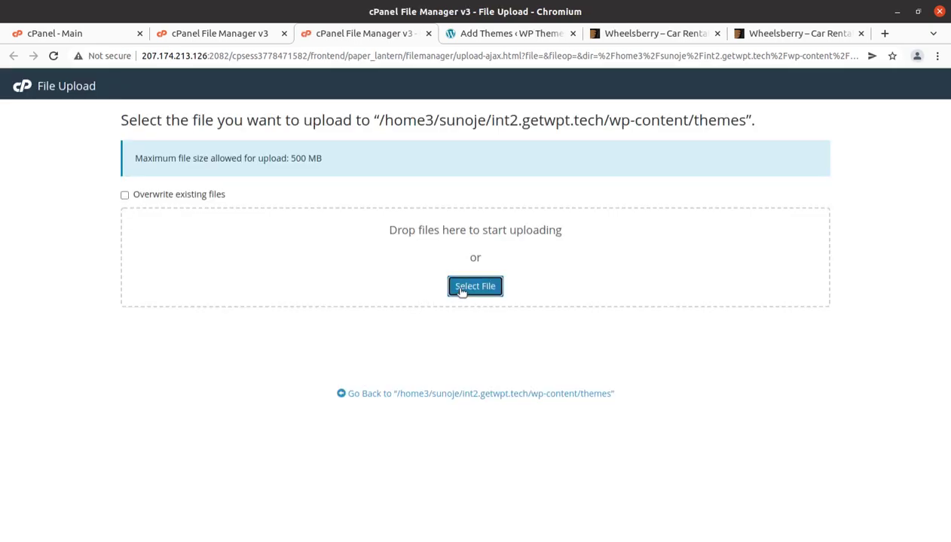
click(461, 292)
double_click(276, 81)
click(261, 139)
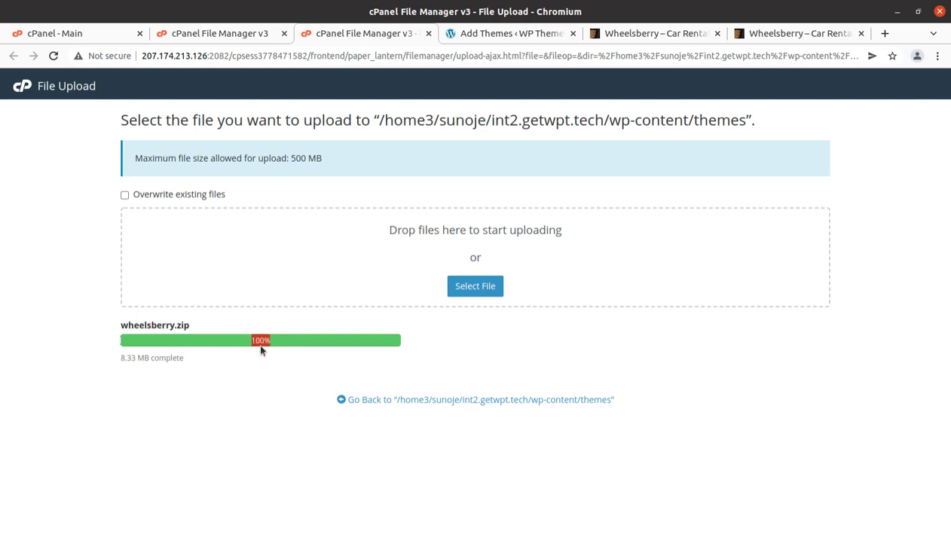
click(391, 399)
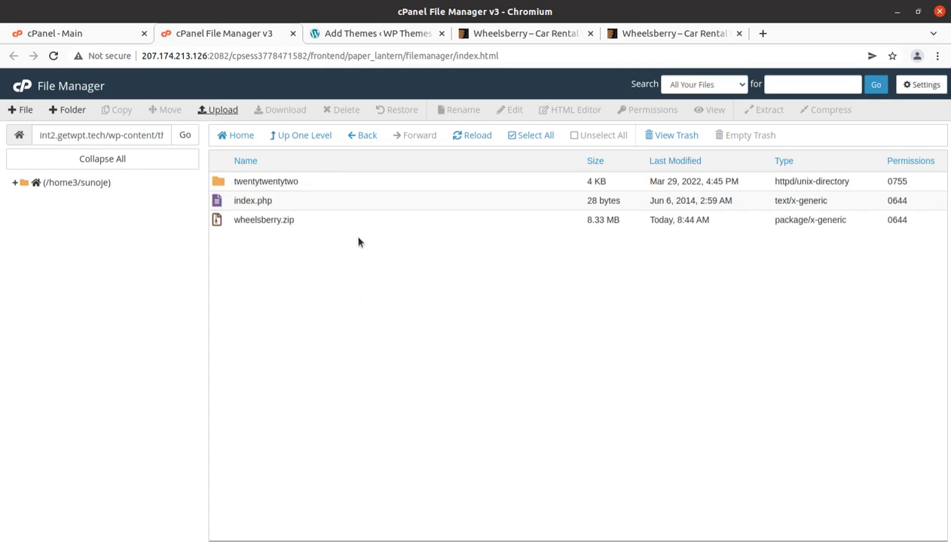
Extract wheelsberry.zip into /int2.getwpt.tech/wp-content/themes and reload the folder listing
right_click(348, 222)
click(373, 361)
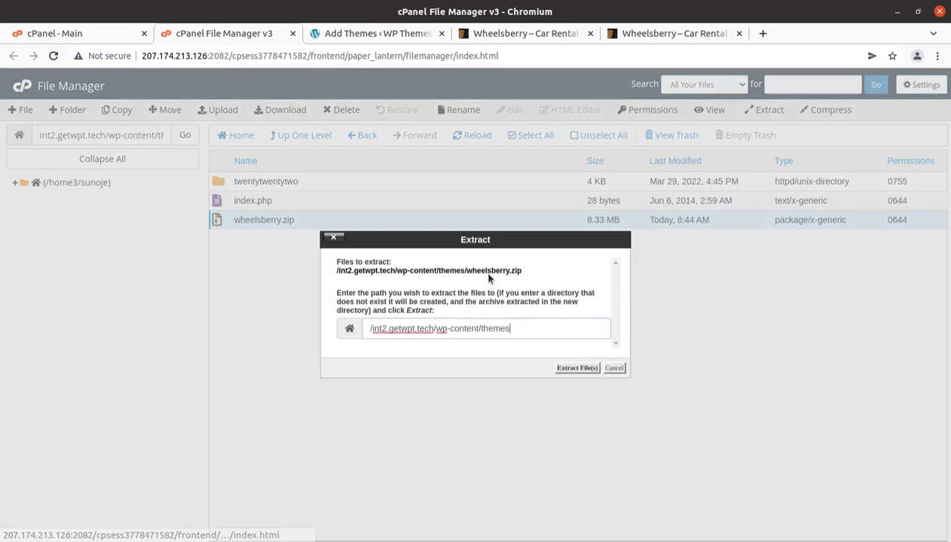
click(577, 367)
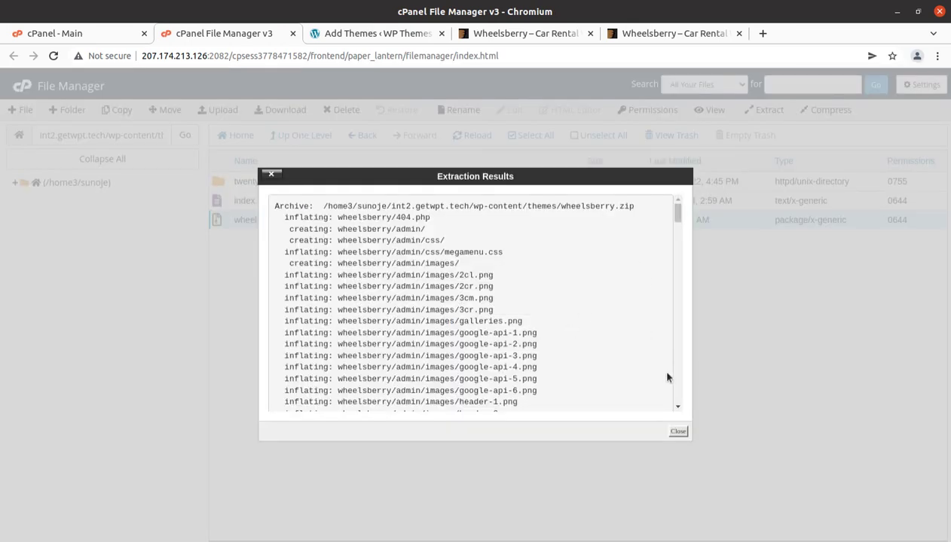
click(678, 433)
click(467, 135)
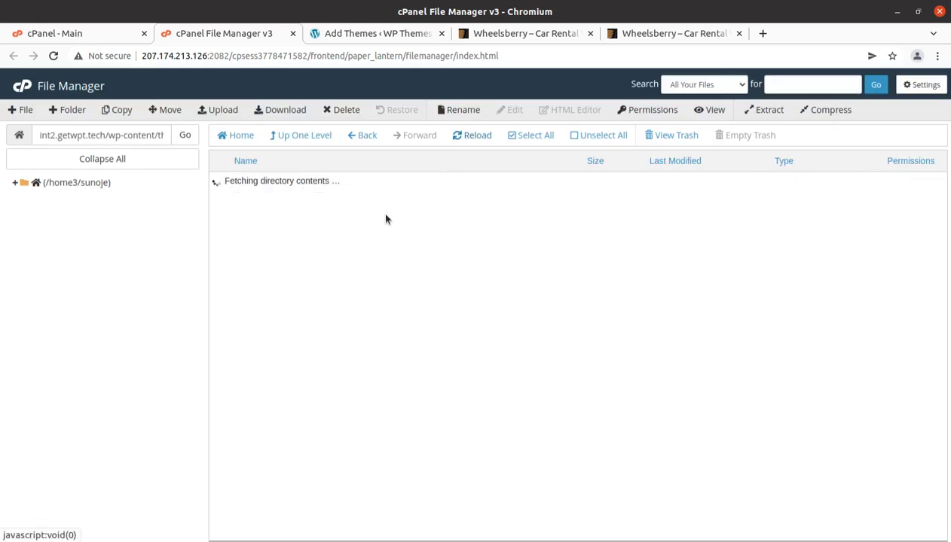
Examine the files inside the extracted wheelsberry folder and return to the themes folder
double_click(295, 203)
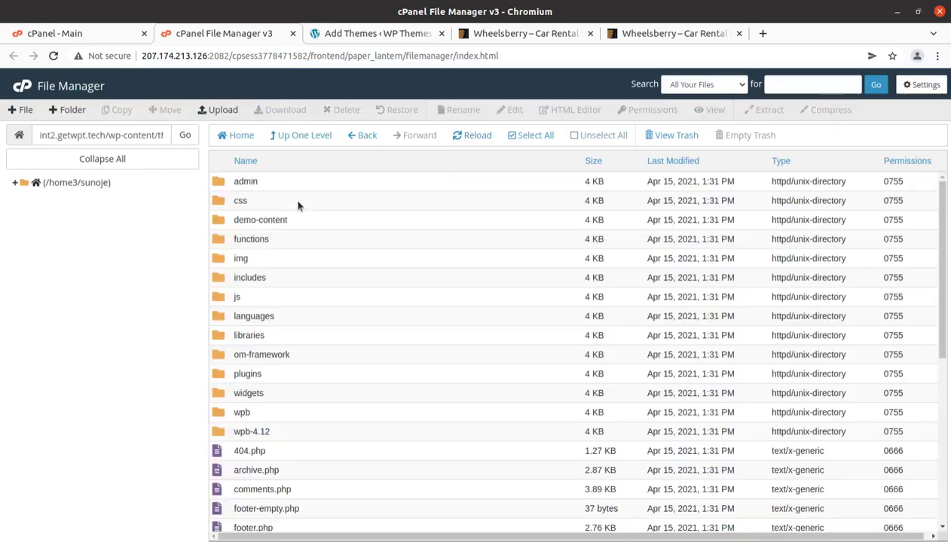
scroll(382, 283, down, 5)
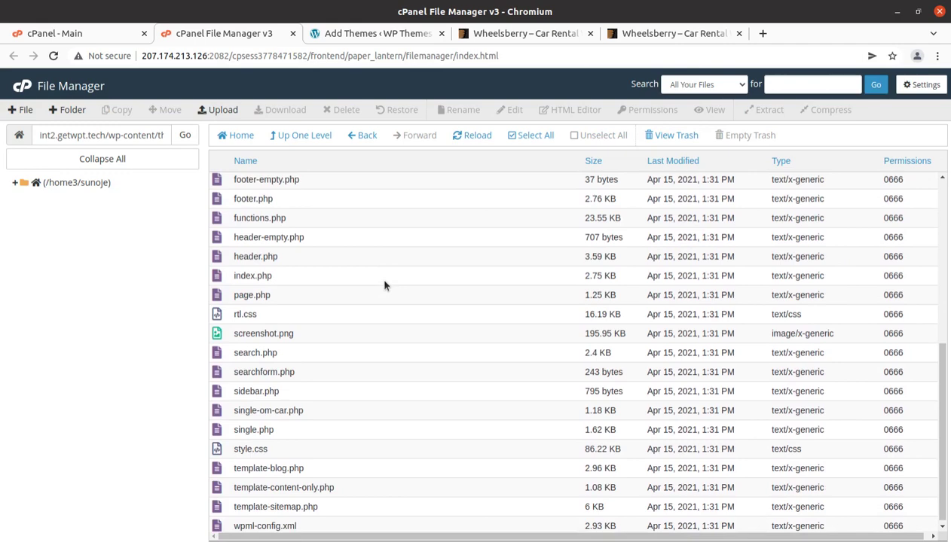
click(300, 136)
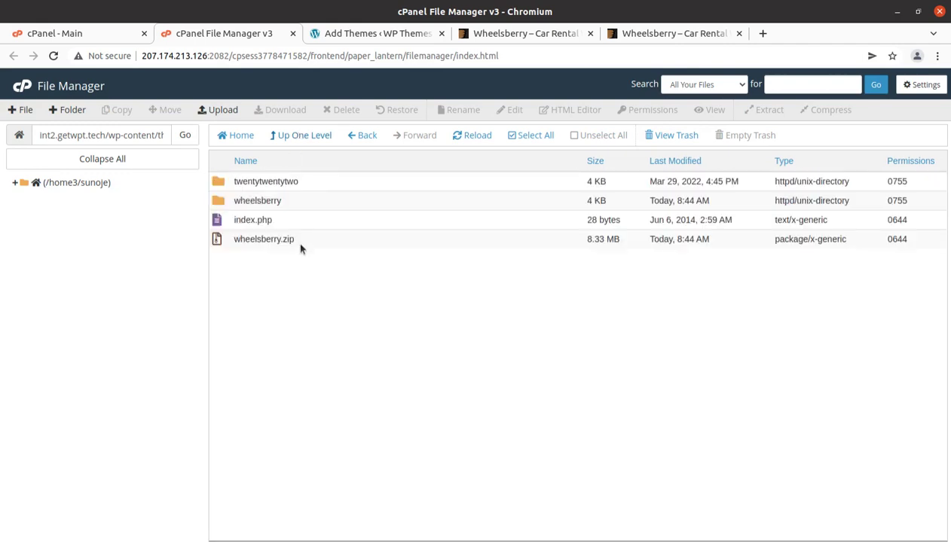
Delete the wheelsberry.zip archive from the themes folder
click(296, 238)
click(343, 111)
click(347, 310)
click(586, 345)
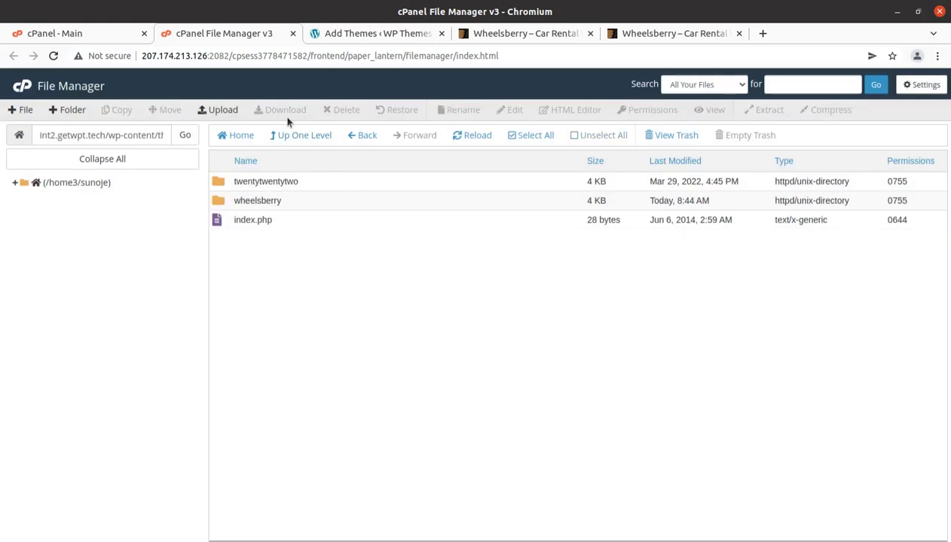
Switch to the WordPress Themes page, open the Wheelsberry theme's details and check its name, version and author
click(320, 33)
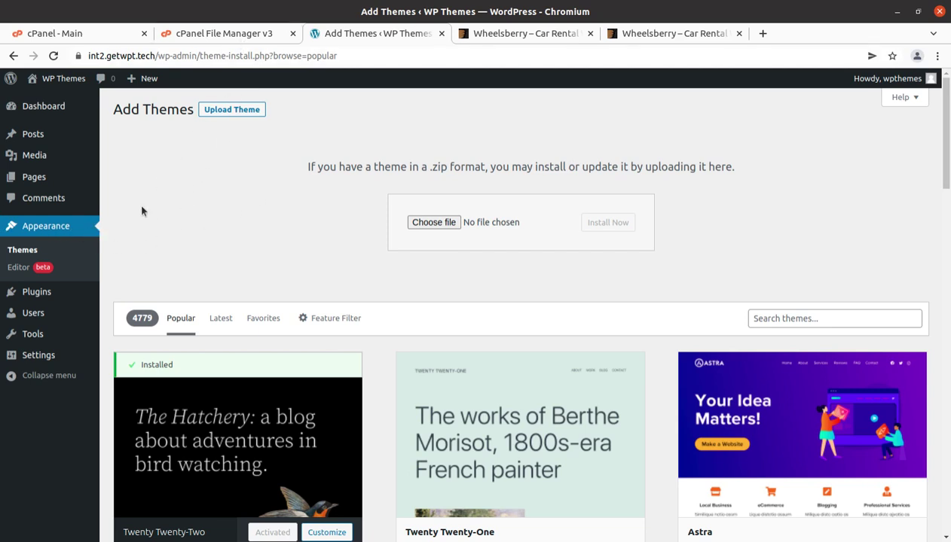
click(23, 250)
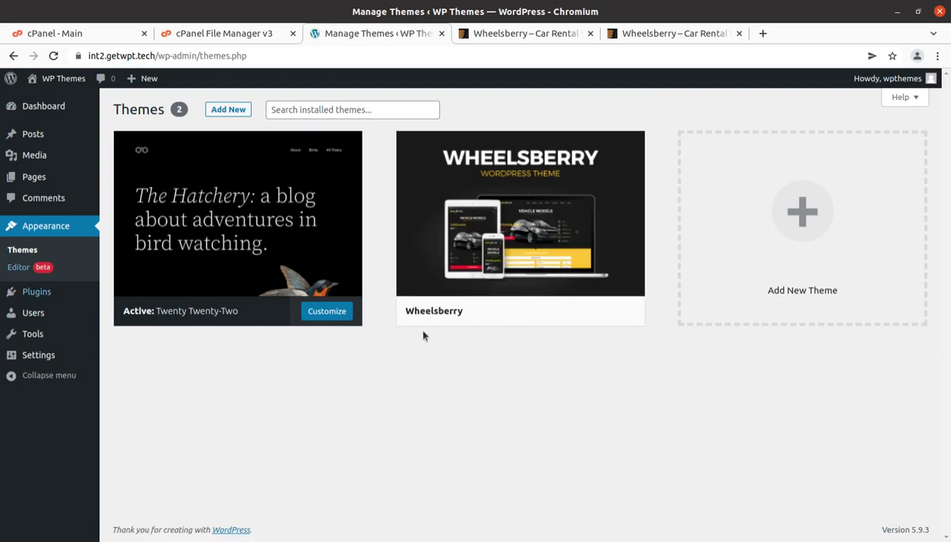
mouse_move(508, 223)
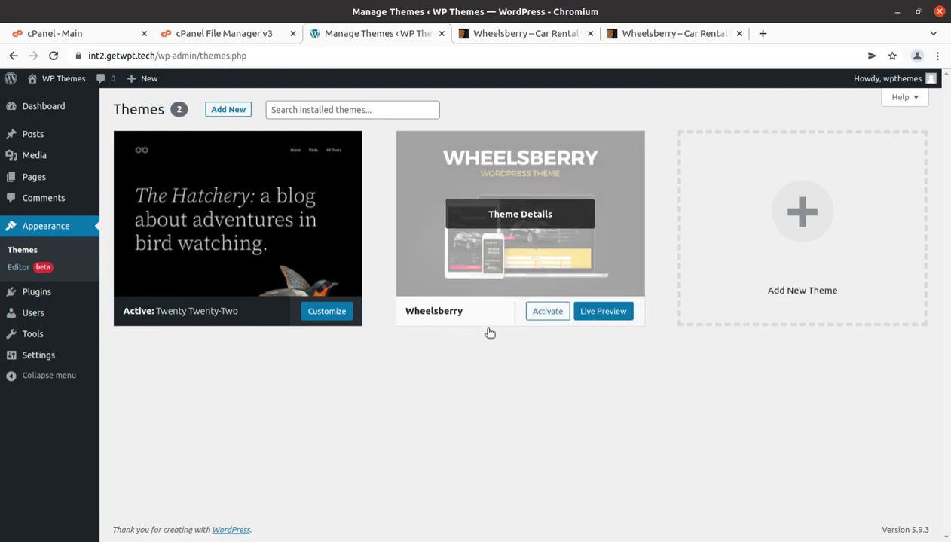
click(503, 213)
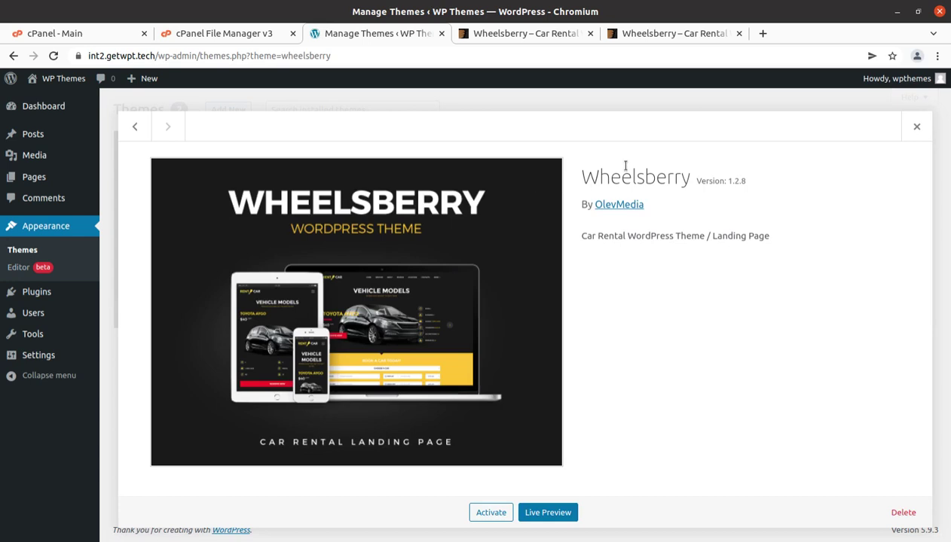
drag(581, 181, 724, 179)
click(682, 322)
drag(747, 181, 726, 180)
click(649, 307)
drag(647, 205, 596, 202)
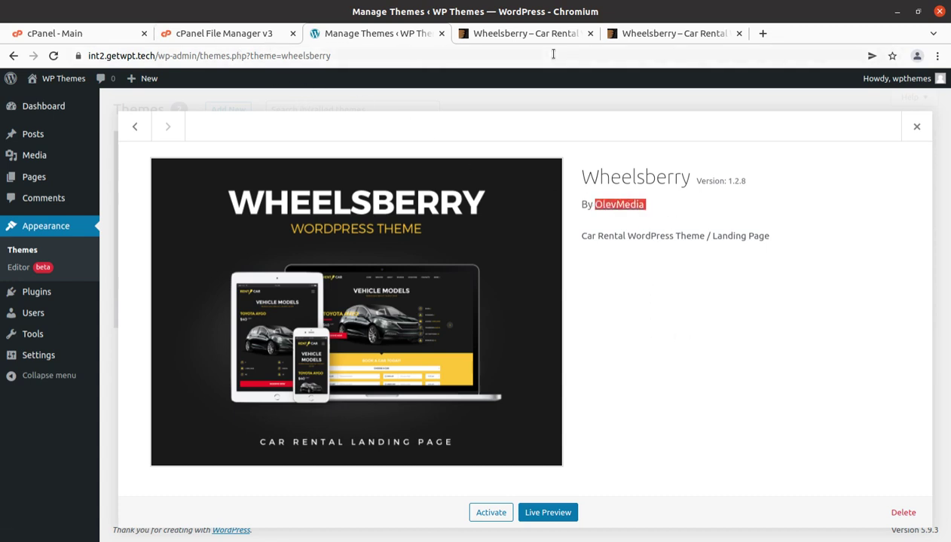
Switch to the Wheelsberry item page on ThemeForest and check the seller's name and author badge
click(539, 36)
scroll(603, 189, up, 3)
drag(669, 232, 605, 228)
drag(684, 281, 630, 280)
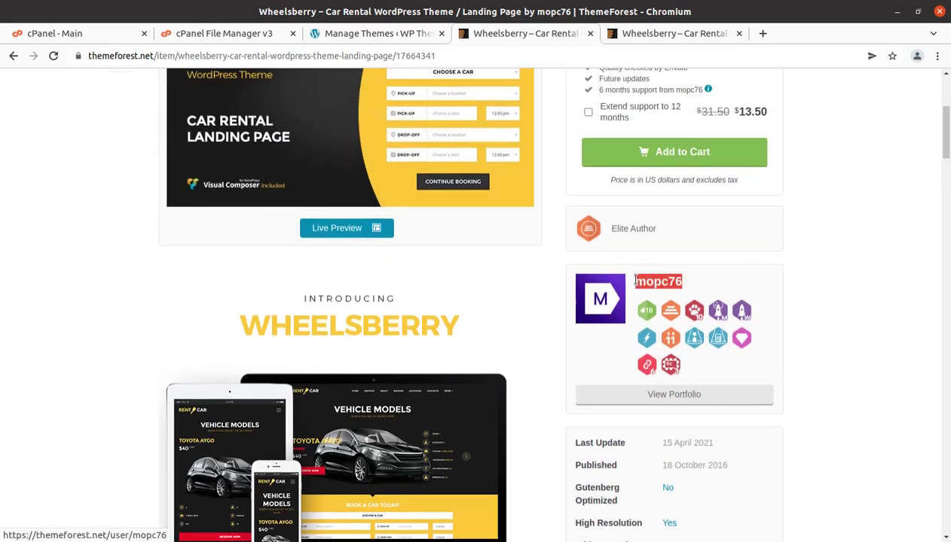
click(678, 231)
drag(676, 231, 605, 228)
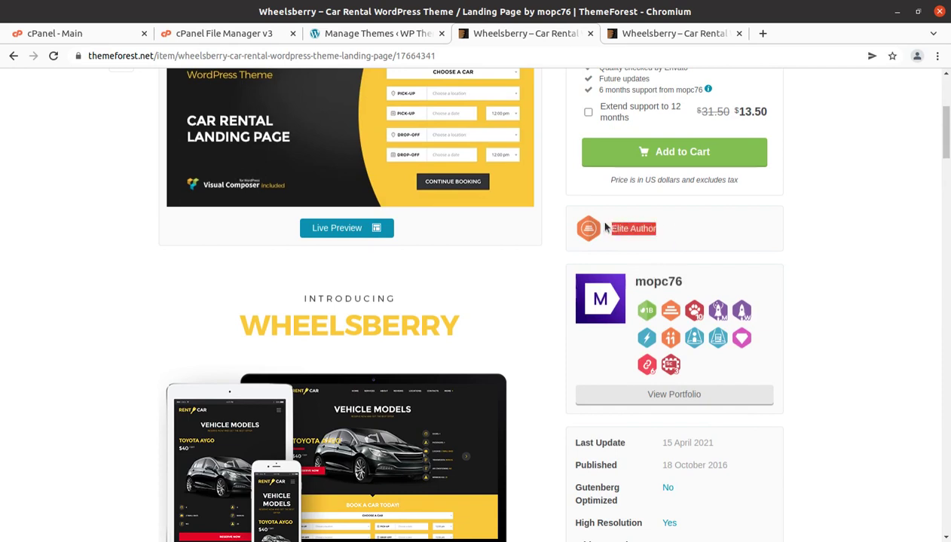
Activate the Wheelsberry theme in WordPress and open the installation page for its required and recommended plugins
click(365, 33)
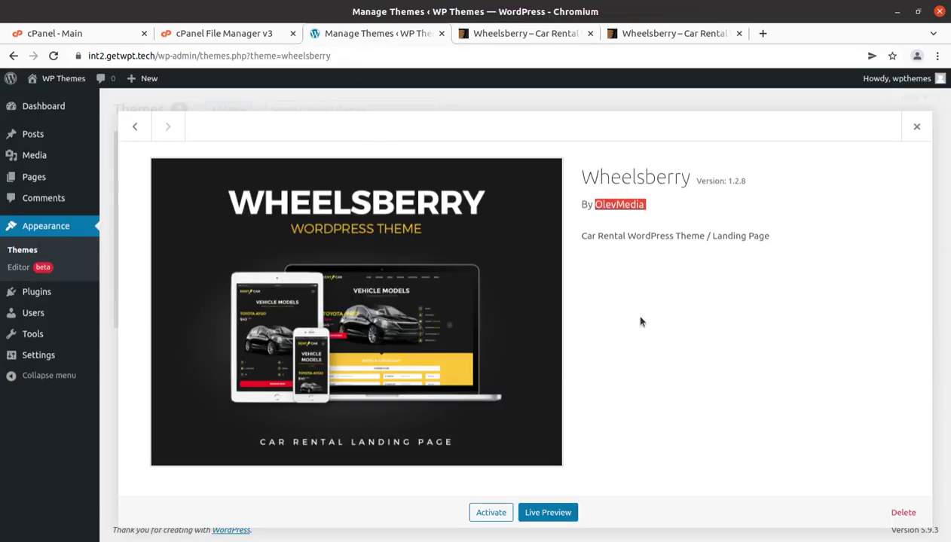
click(486, 512)
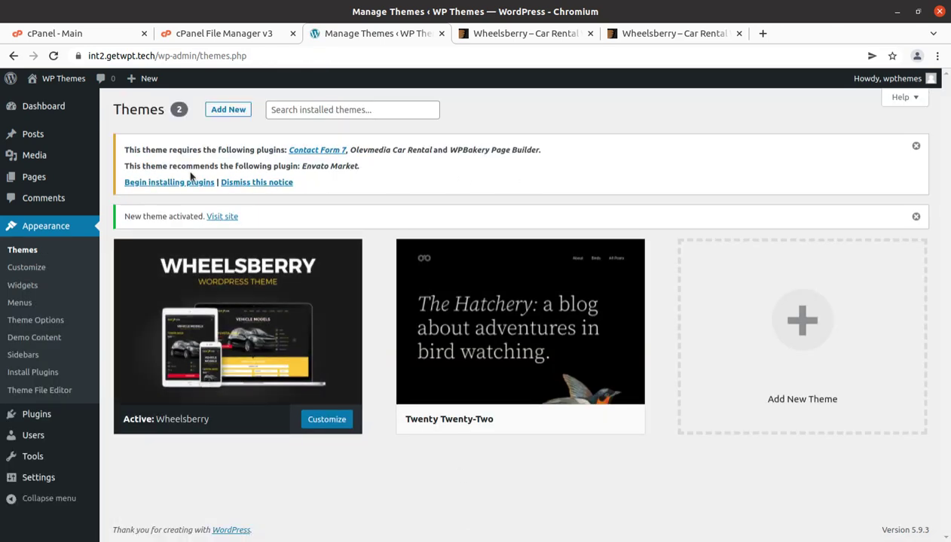
click(175, 183)
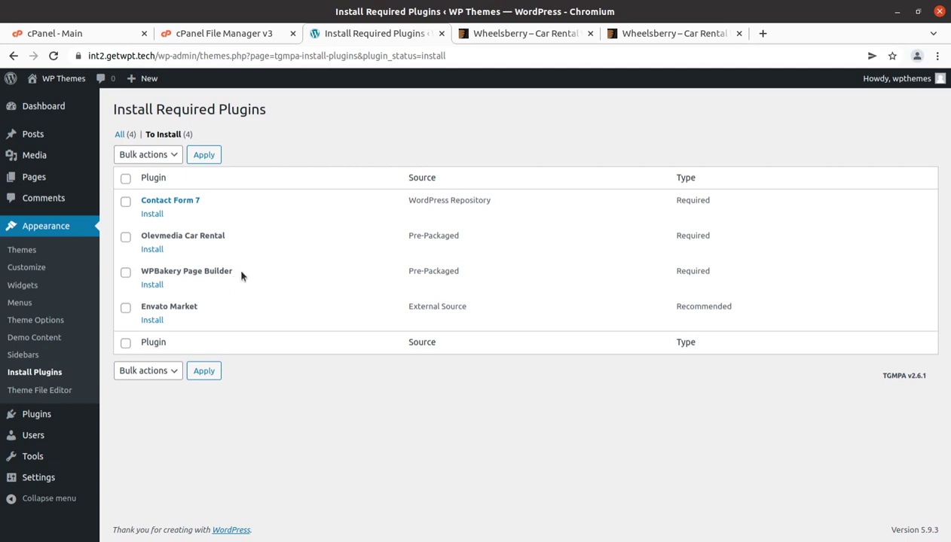
Review the plugins listed for installation: Envato Market, WPBakery Page Builder, Olevmedia Car Rental and Contact Form 7
drag(197, 304, 134, 303)
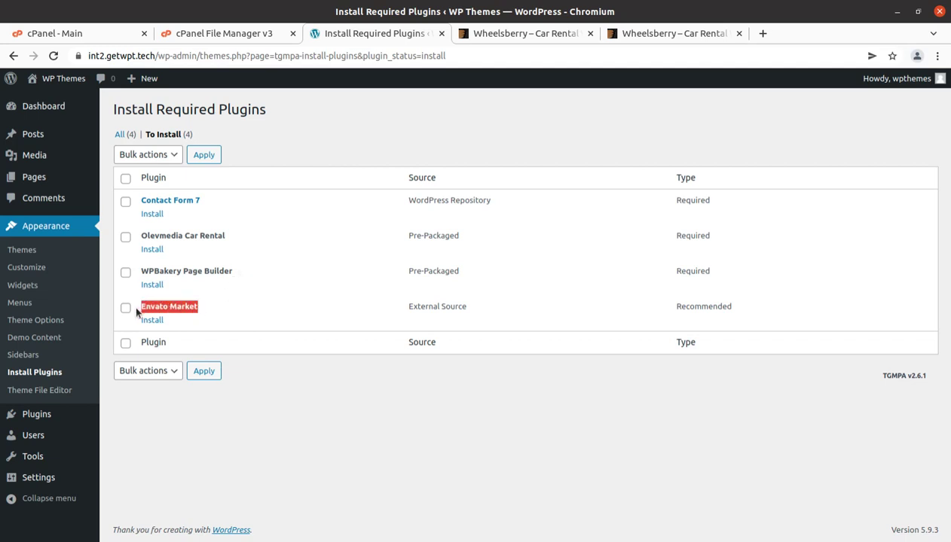
click(252, 278)
drag(248, 273, 144, 270)
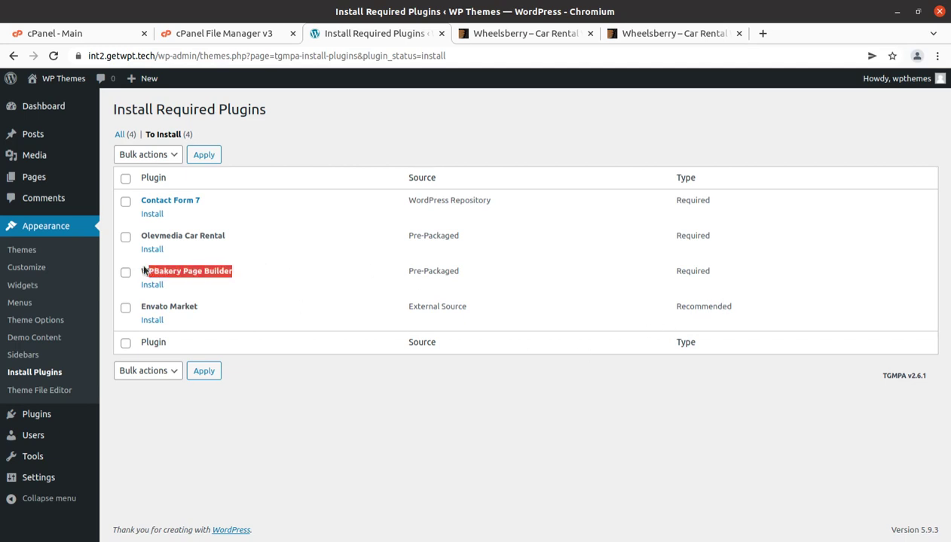
click(264, 258)
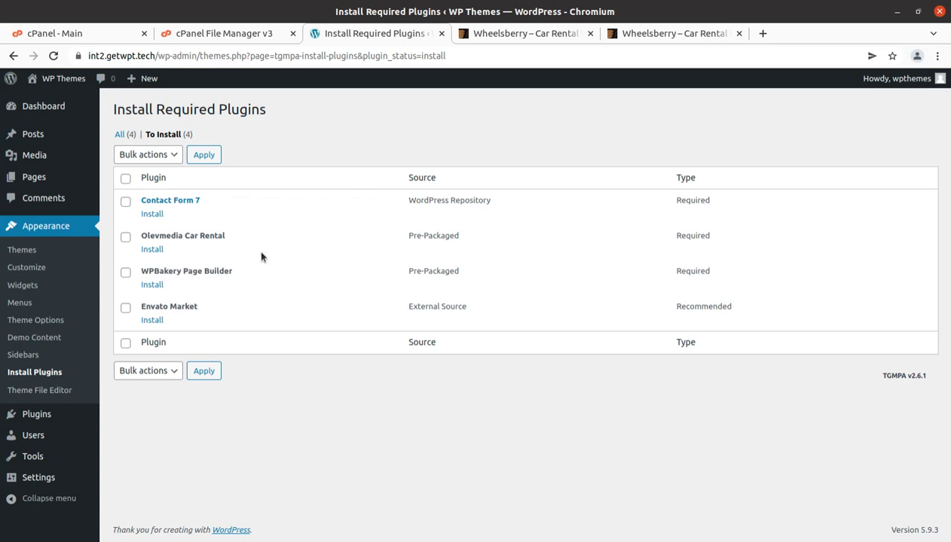
drag(252, 235, 134, 228)
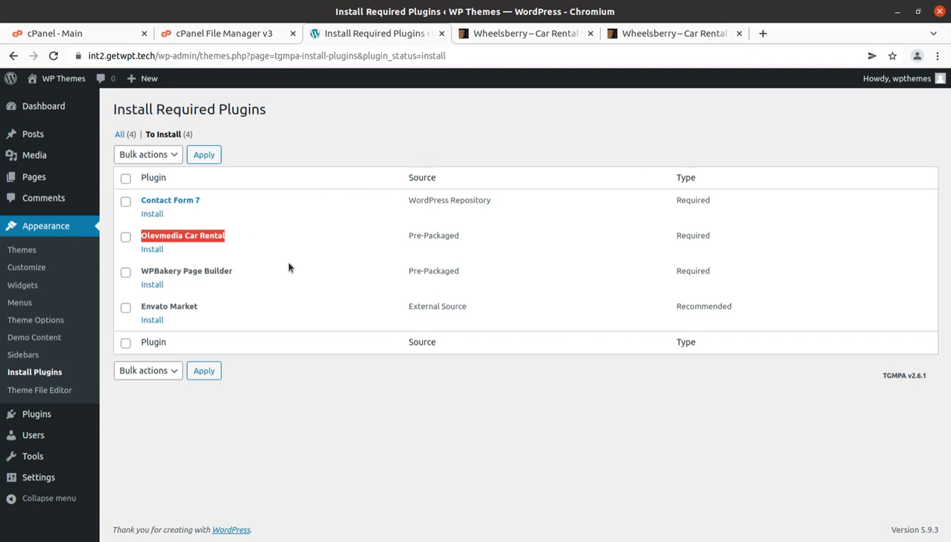
drag(227, 199, 140, 194)
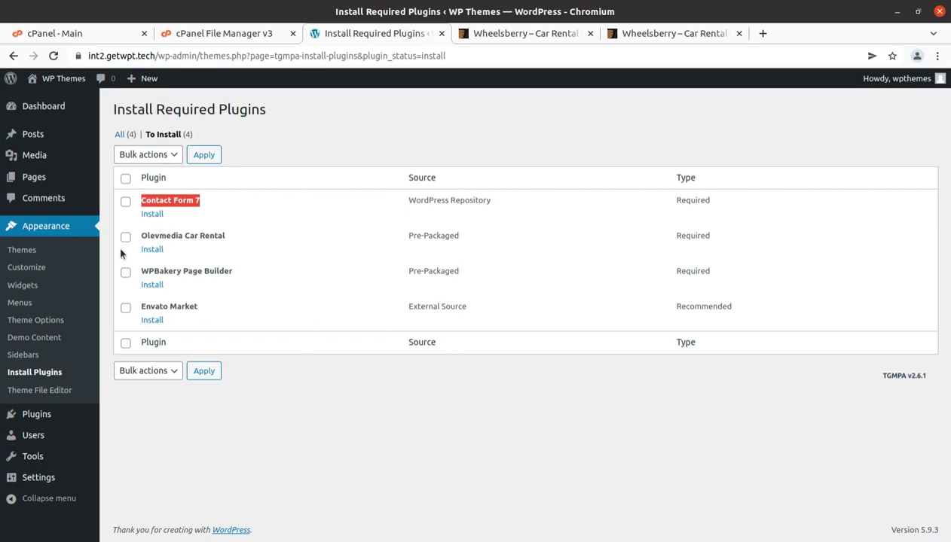
Bulk-install all four listed plugins and reopen the required plugins installation page
click(125, 181)
click(157, 155)
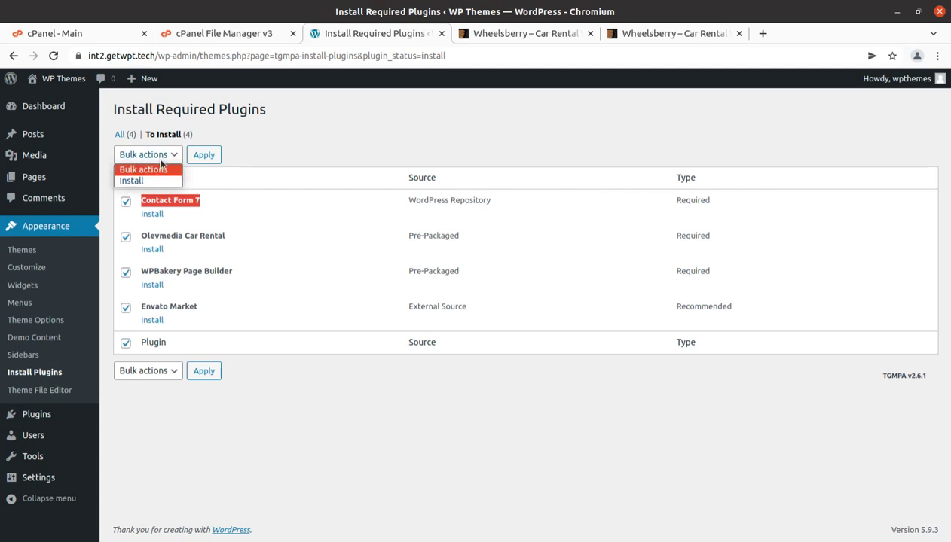
click(166, 182)
click(204, 154)
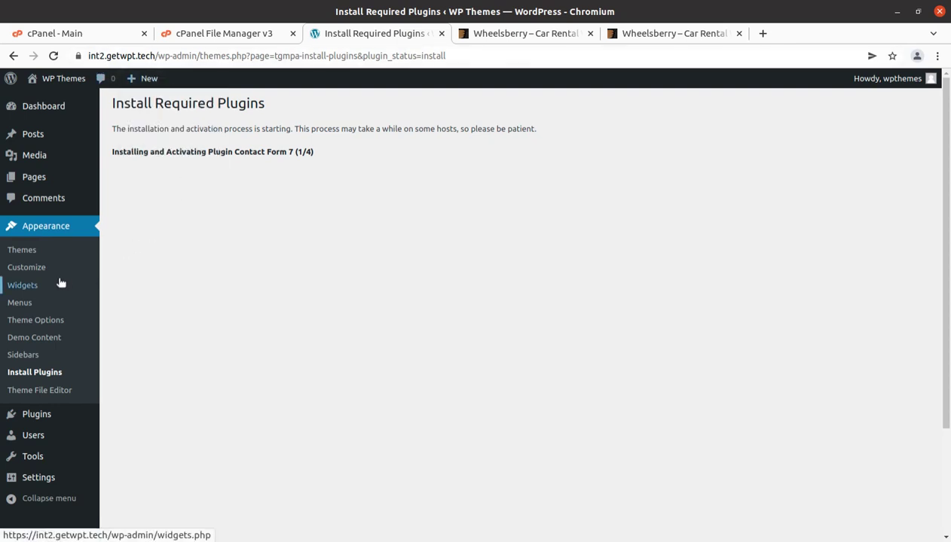
click(22, 249)
click(166, 183)
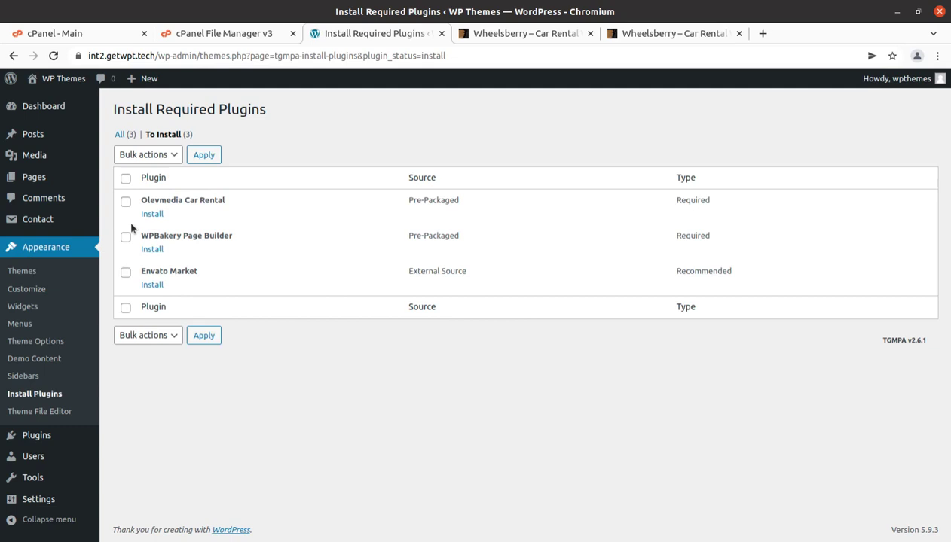
Install the Olevmedia Car Rental and WPBakery Page Builder plugins individually, returning to the required plugins installer after each
click(150, 215)
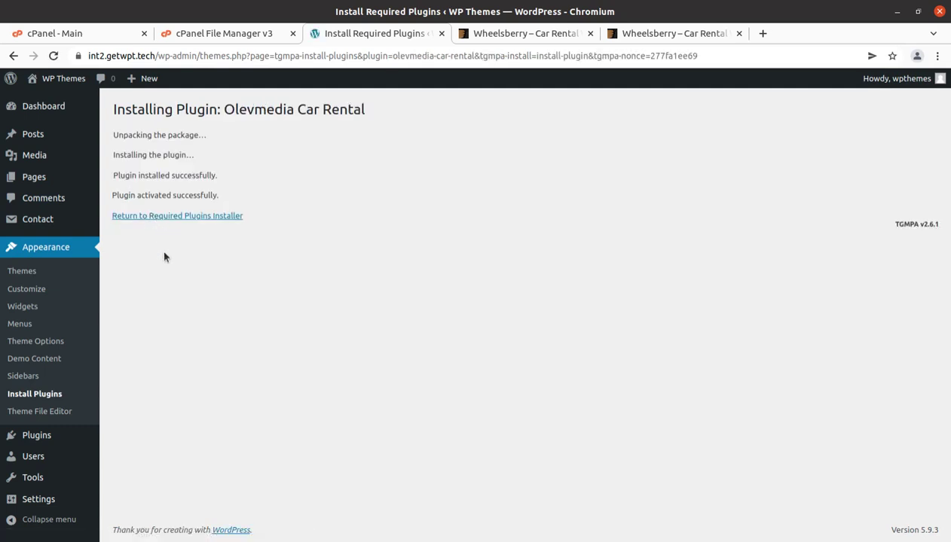
click(161, 216)
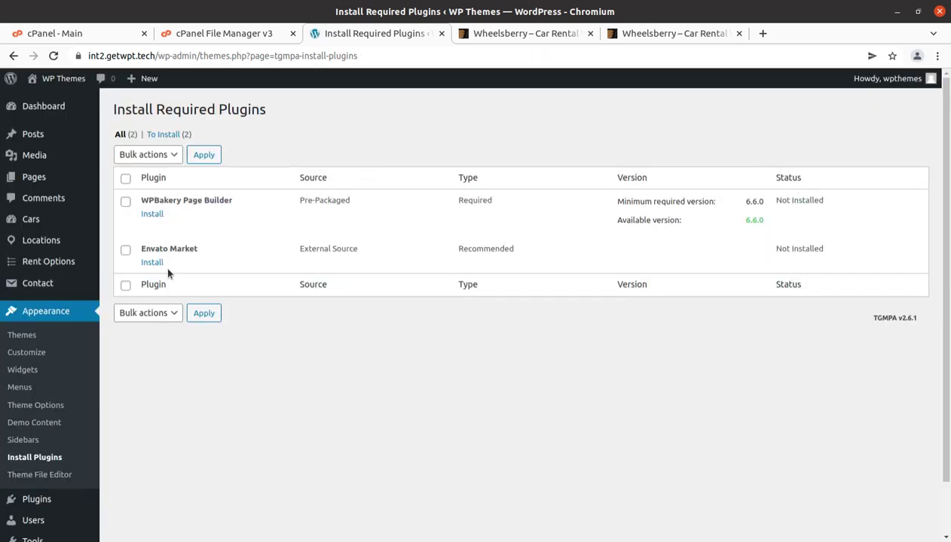
click(150, 216)
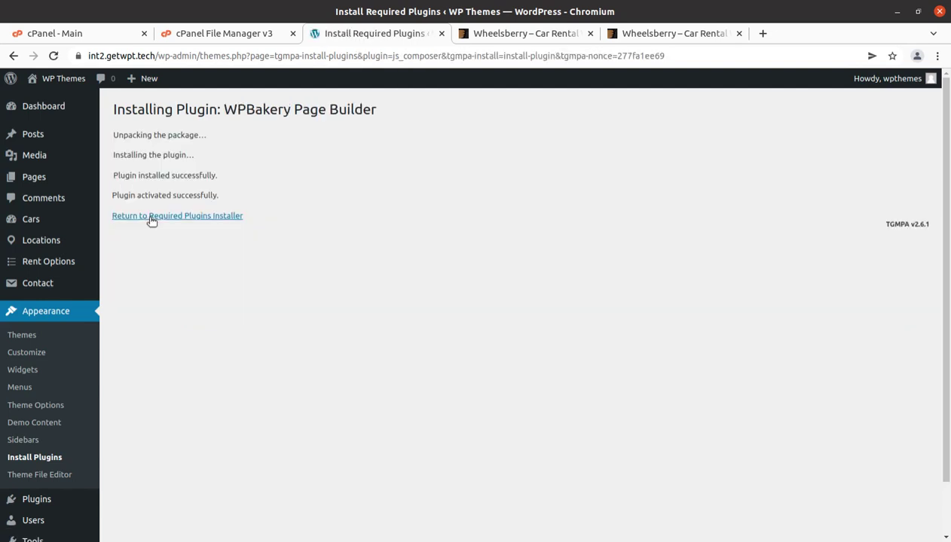
click(151, 217)
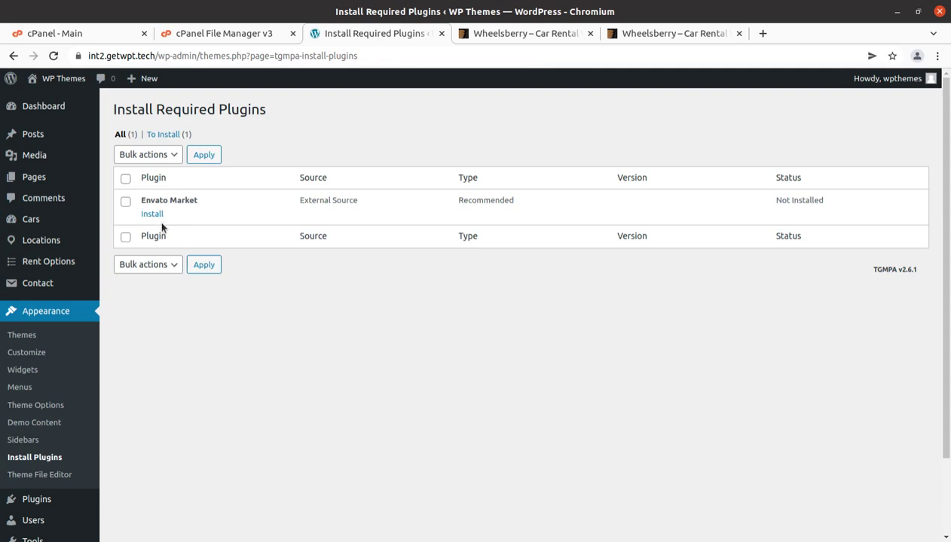
triple_click(187, 199)
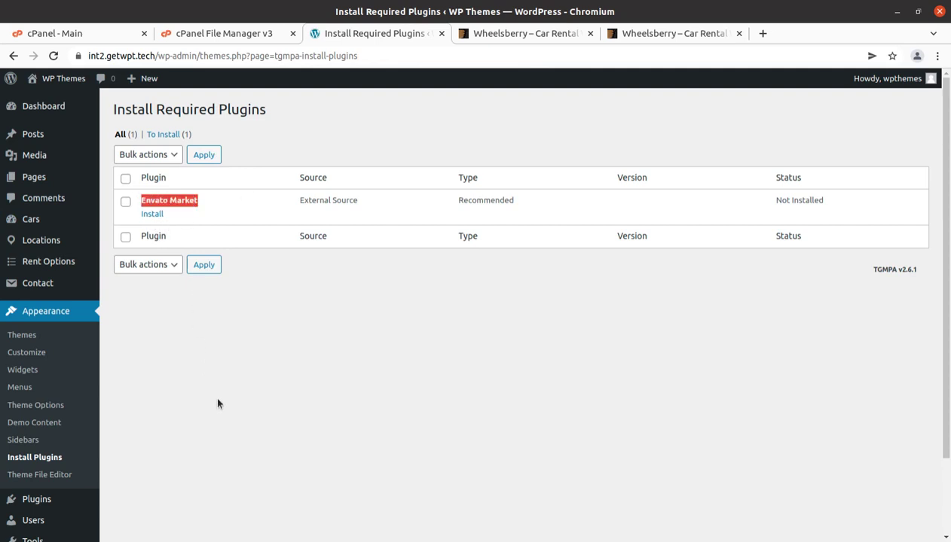
Go to the Dashboard, open the live site in a new tab and look over its front page
click(44, 111)
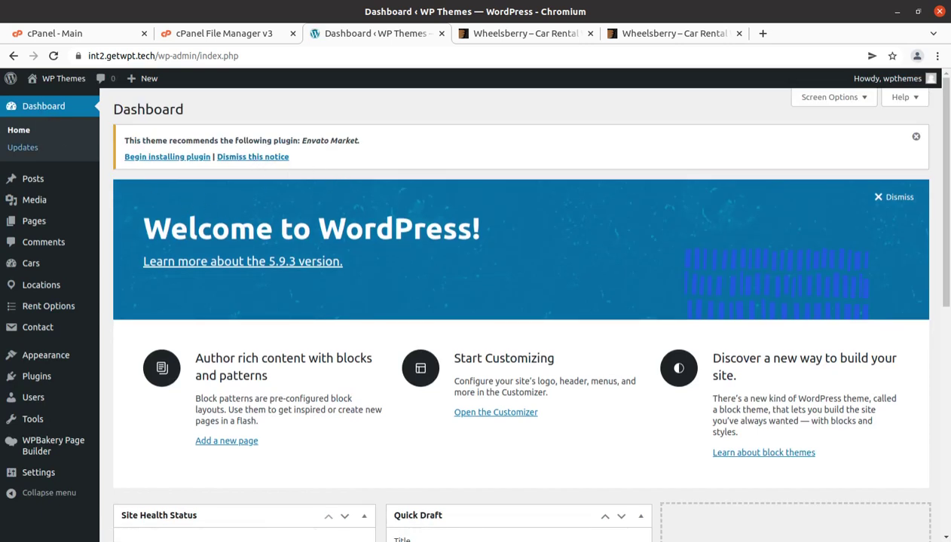
mouse_move(36, 83)
middle_click(36, 104)
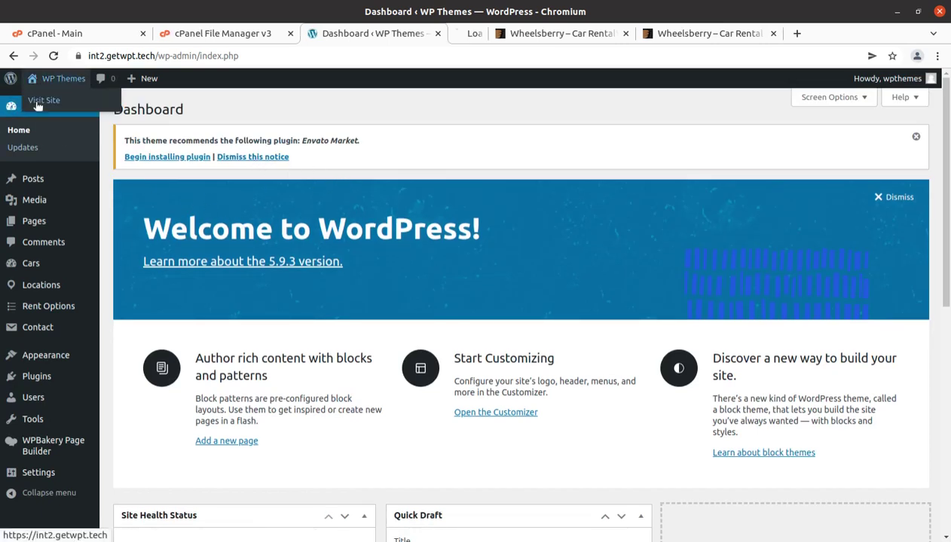
click(460, 36)
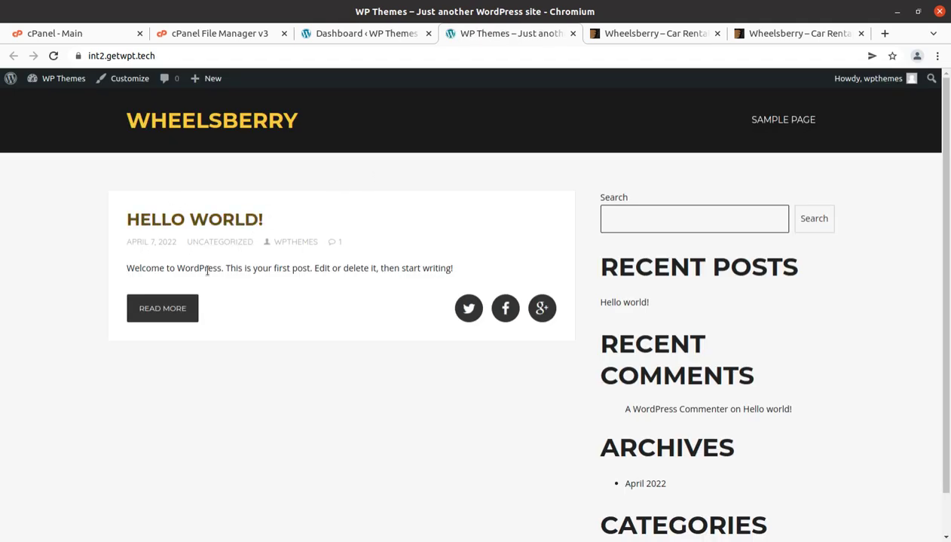
scroll(158, 299, down, 1)
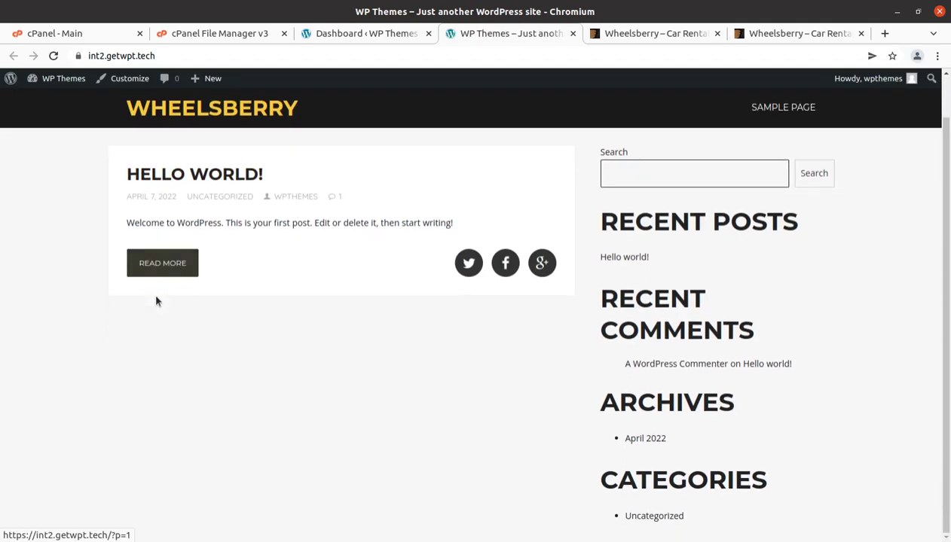
scroll(155, 297, up, 1)
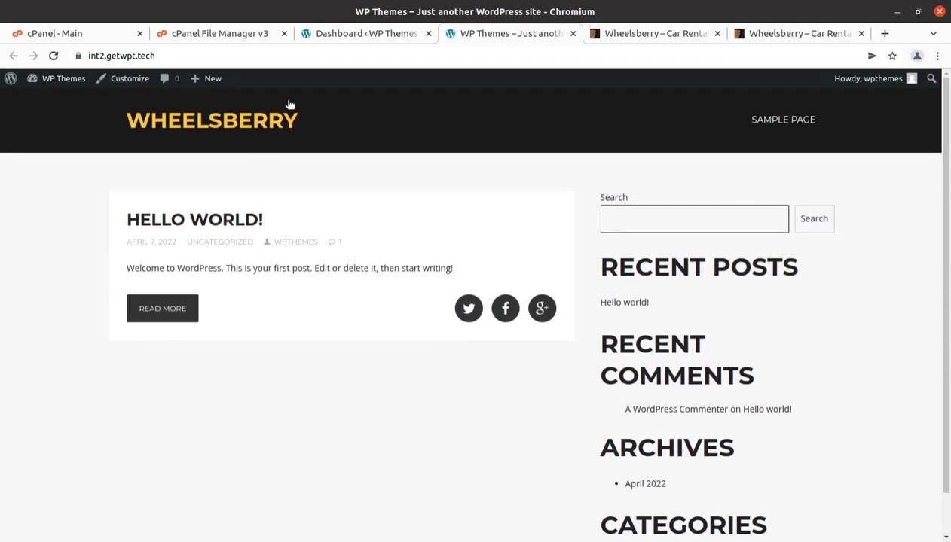
Return to the WordPress admin, open the theme's Demo Content page and start importing the demo content with media files
click(340, 35)
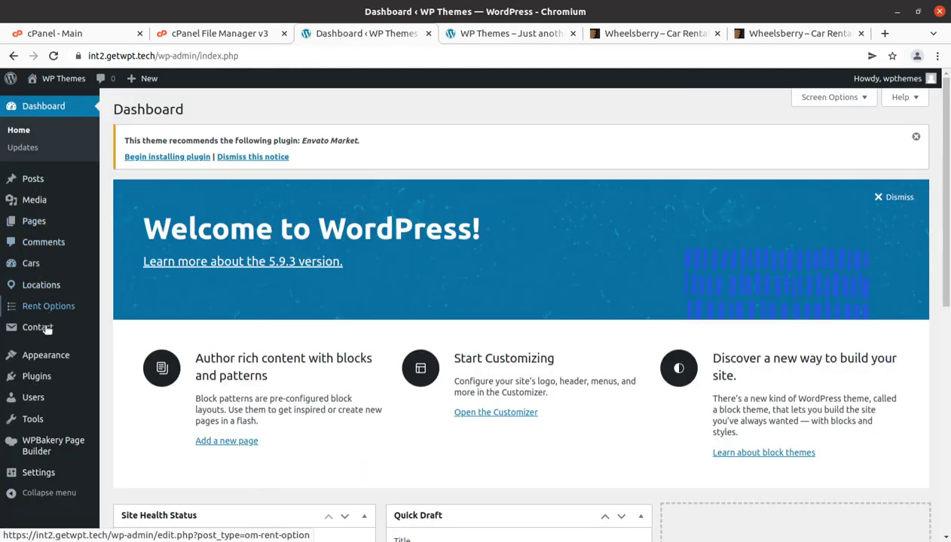
mouse_move(54, 355)
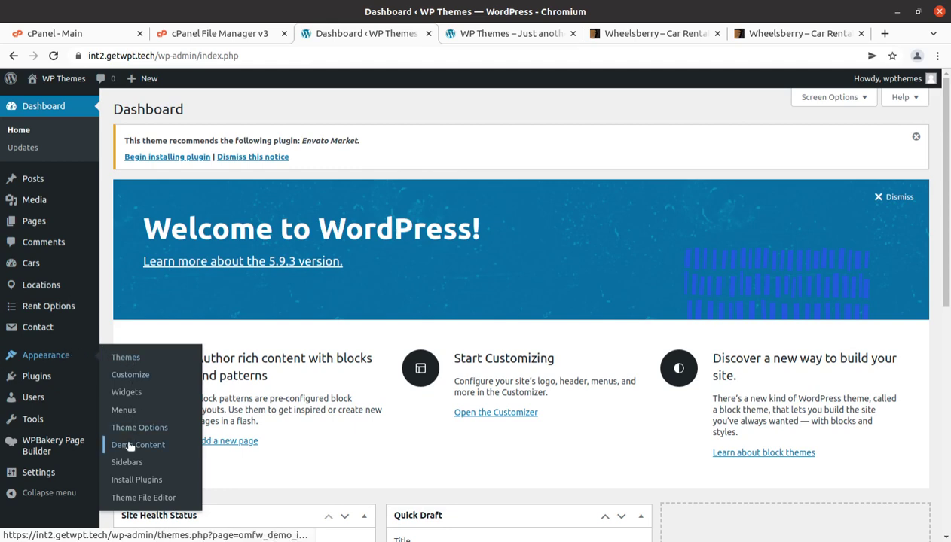
click(128, 447)
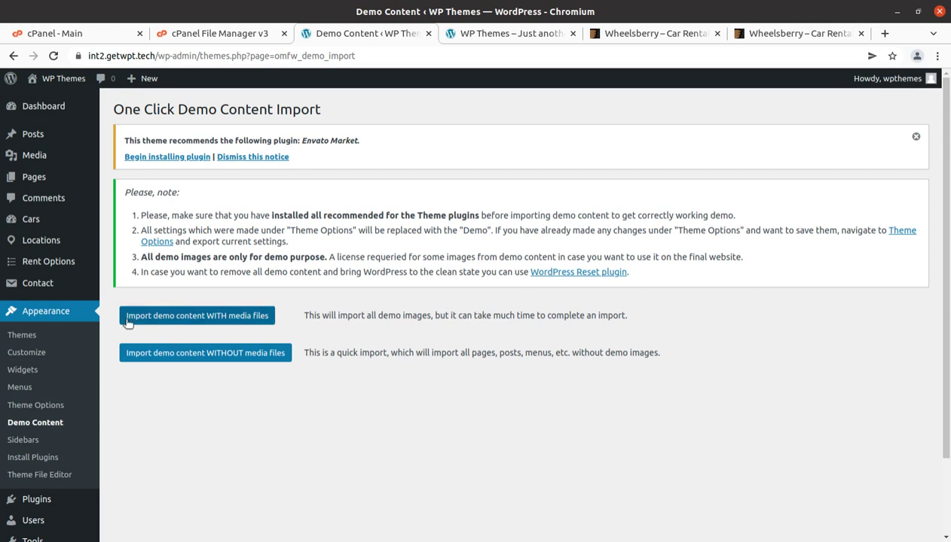
click(188, 318)
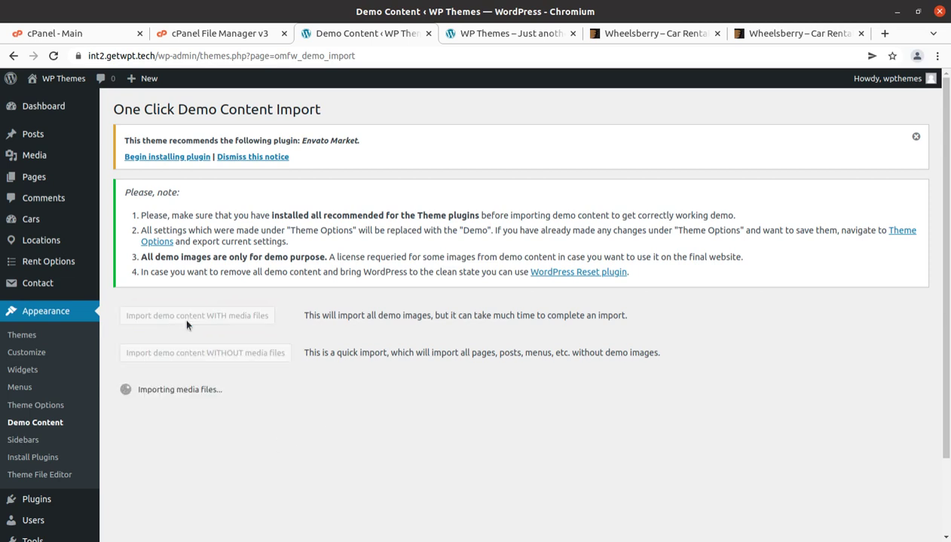
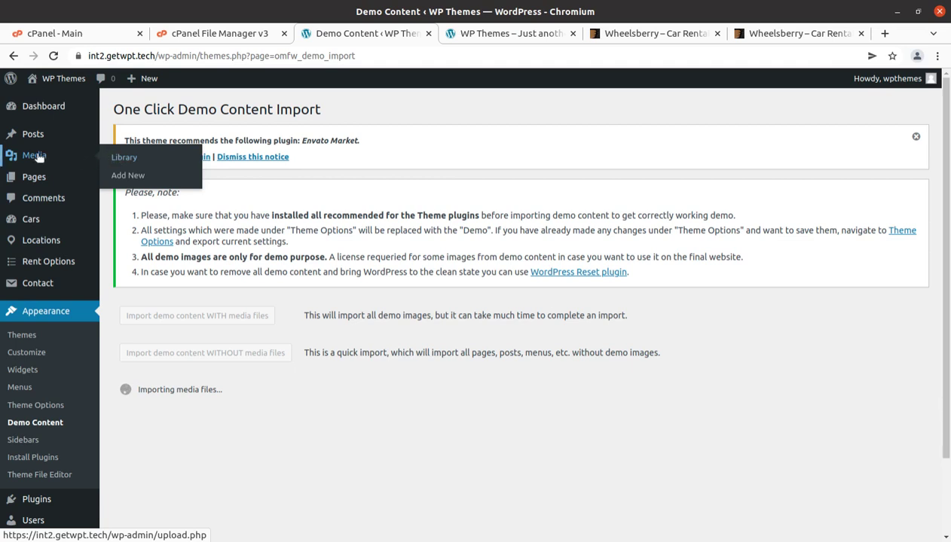
Open the Media Library in a new tab, reload it, and check both it and the site's front page for imported content
middle_click(137, 160)
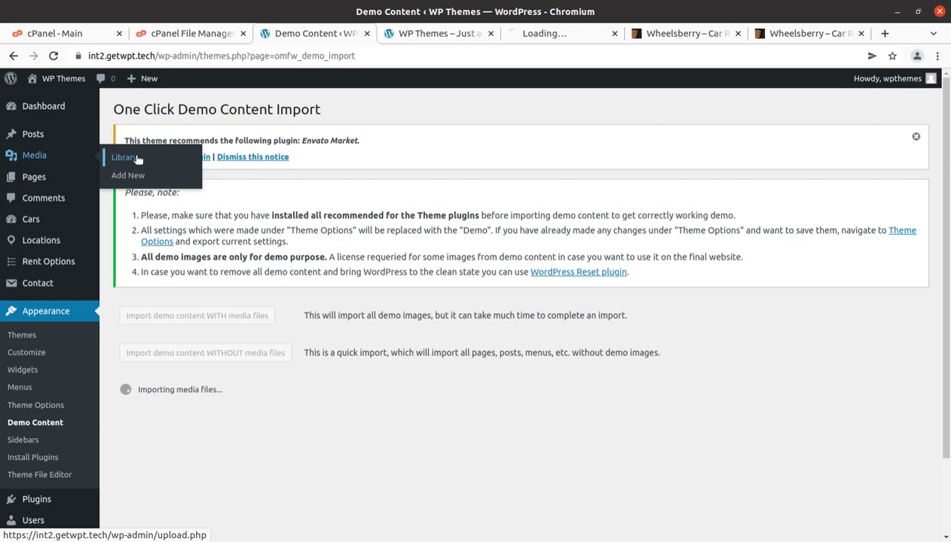
click(528, 33)
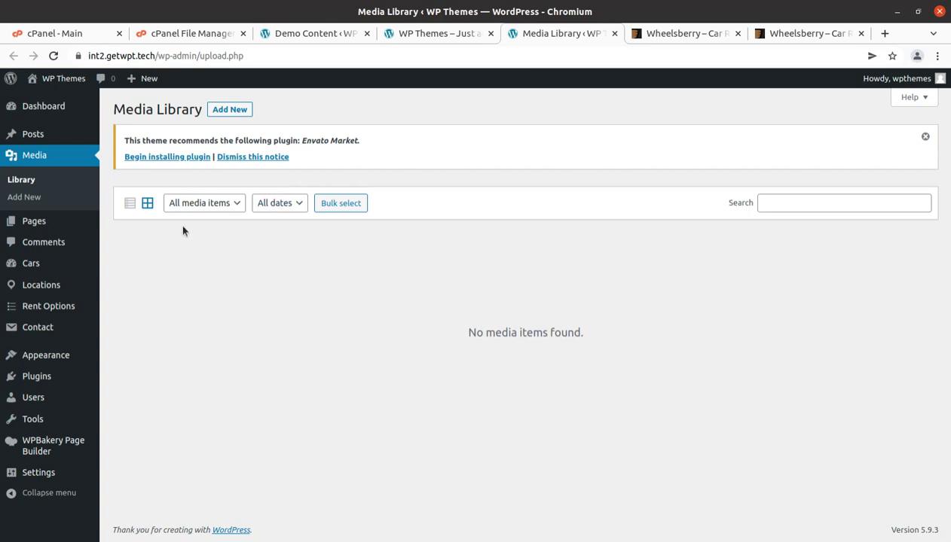
click(298, 35)
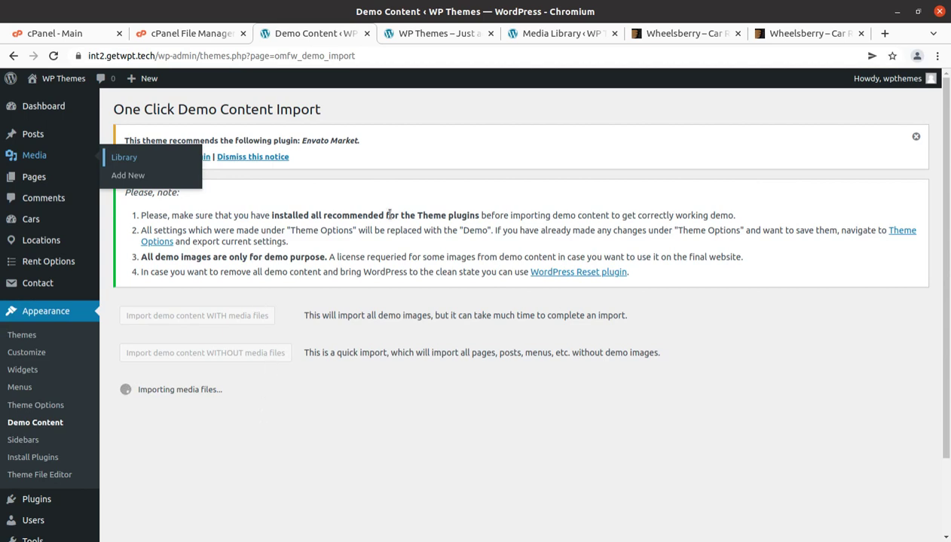
click(534, 34)
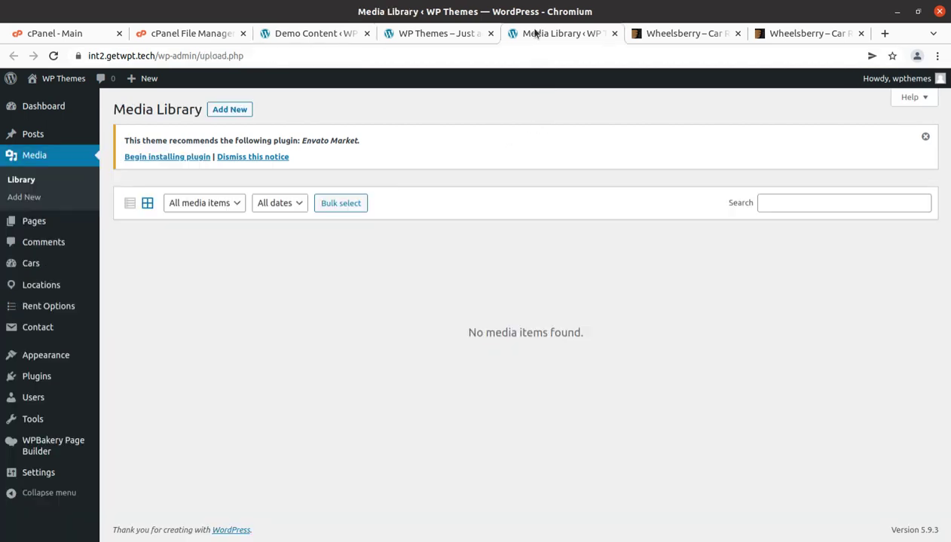
click(53, 58)
click(440, 34)
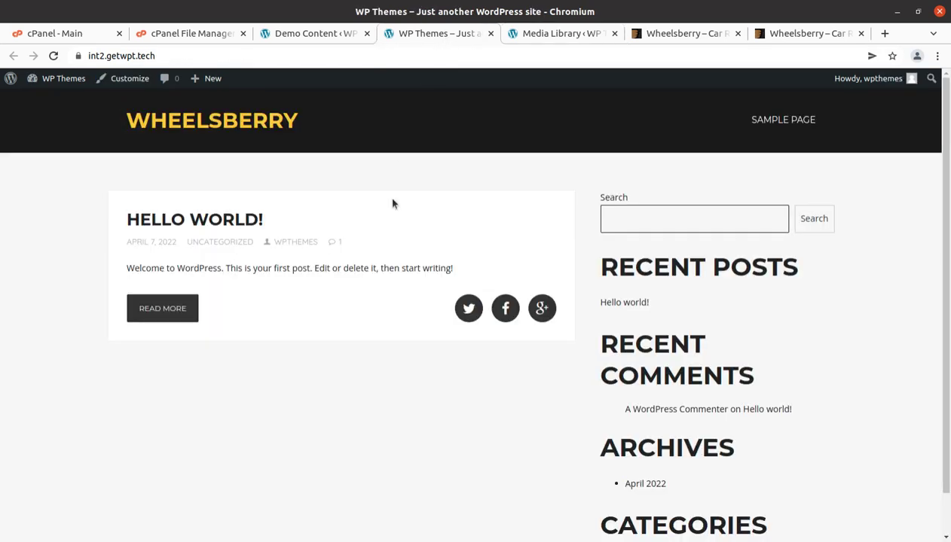
Switch to the wheelsberry_v1.2.8 folder in the desktop file manager and examine the files inside its demo_content folder
click(317, 34)
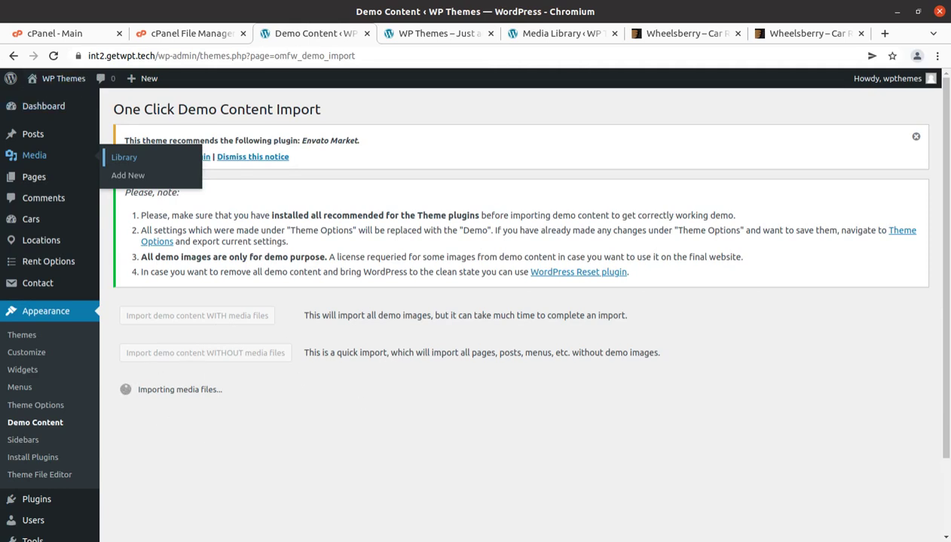
click(2, 24)
click(354, 235)
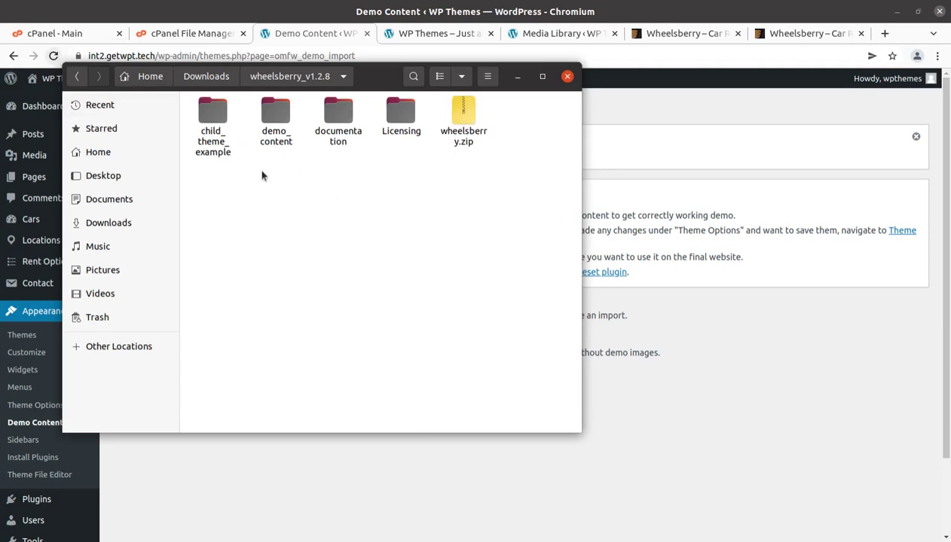
click(223, 119)
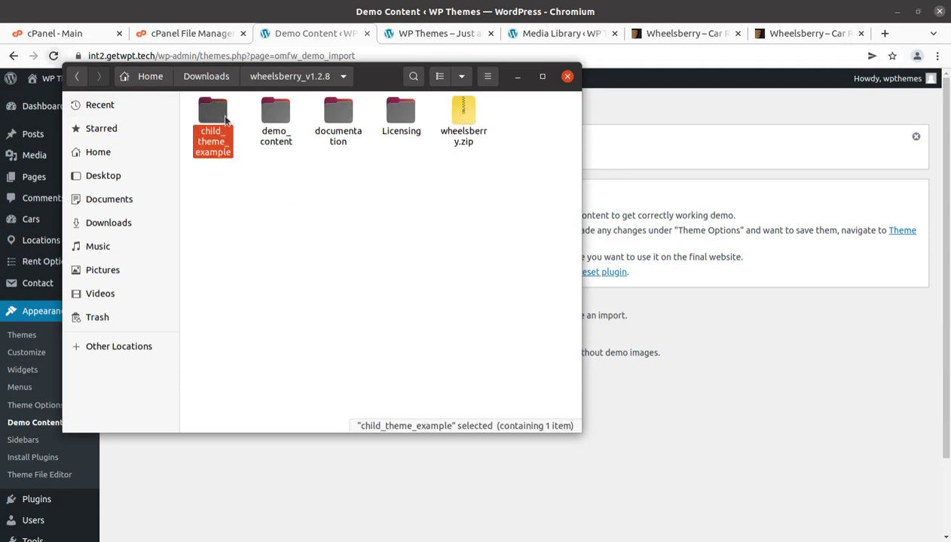
double_click(274, 117)
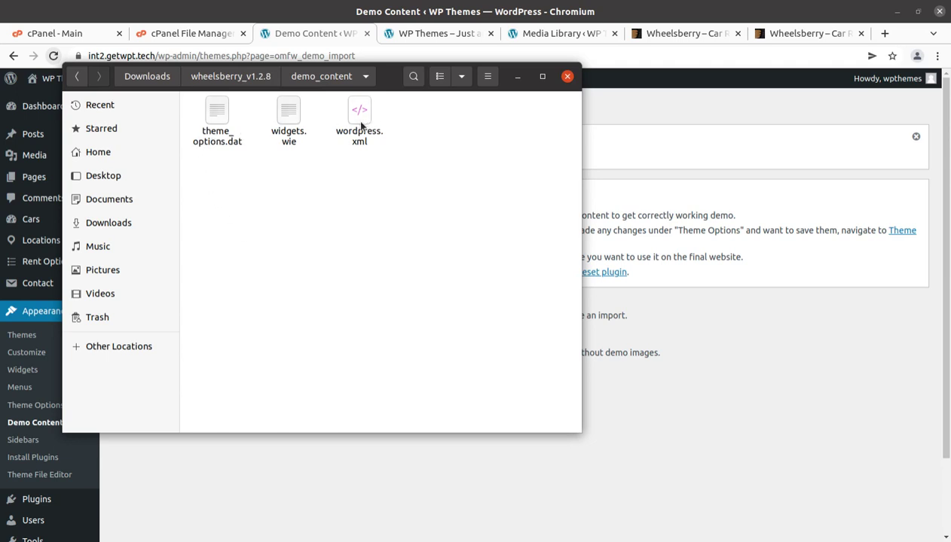
click(519, 80)
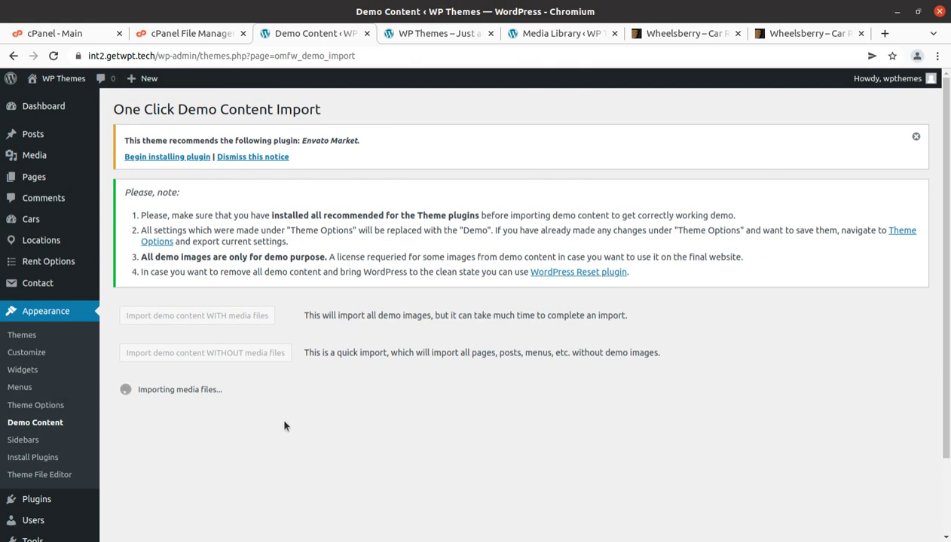
Recheck the Media Library for imported demo files and return to the Demo Content import page
click(559, 33)
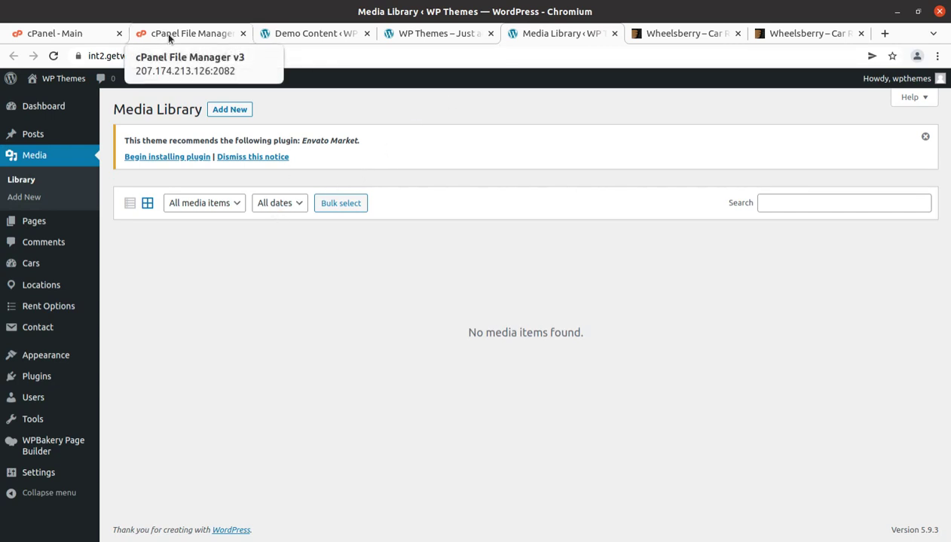
click(316, 33)
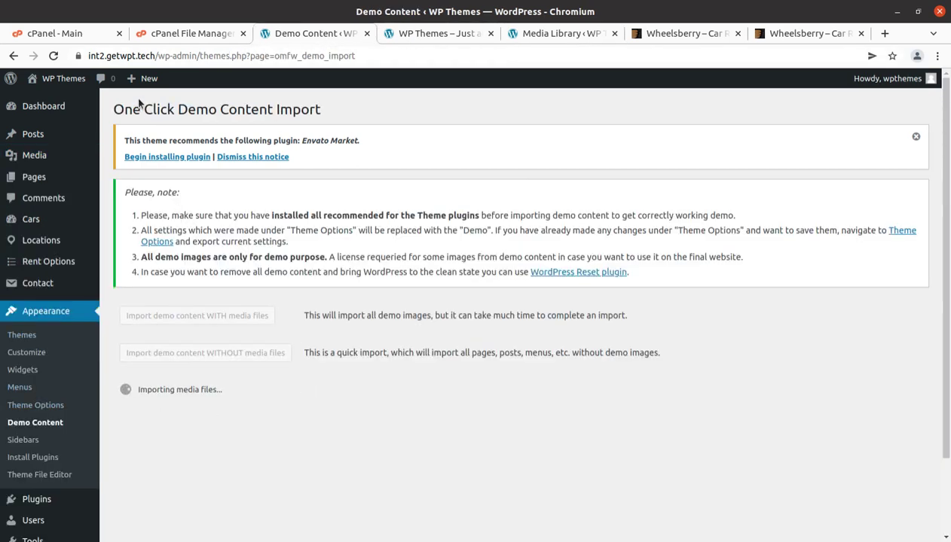
Reload the Demo Content page and try importing the demo content without media files
click(54, 57)
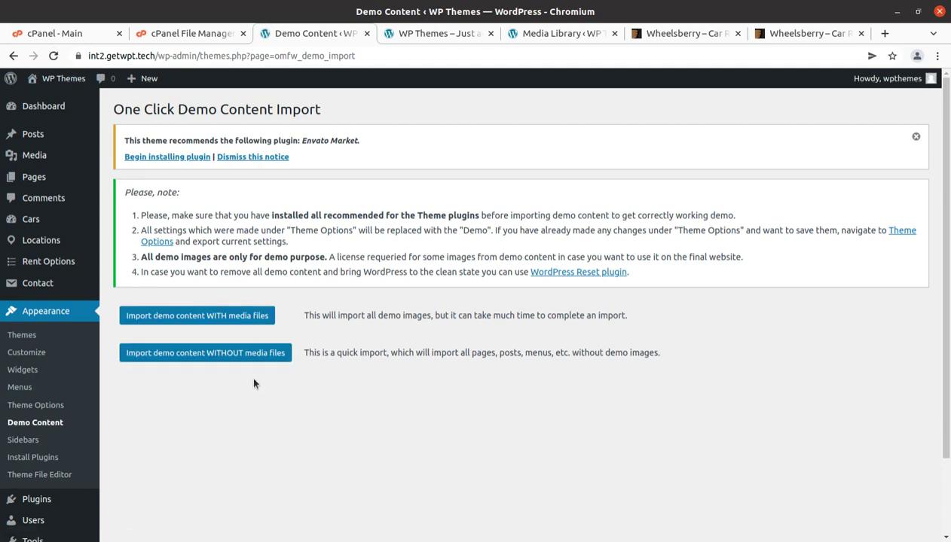
click(206, 354)
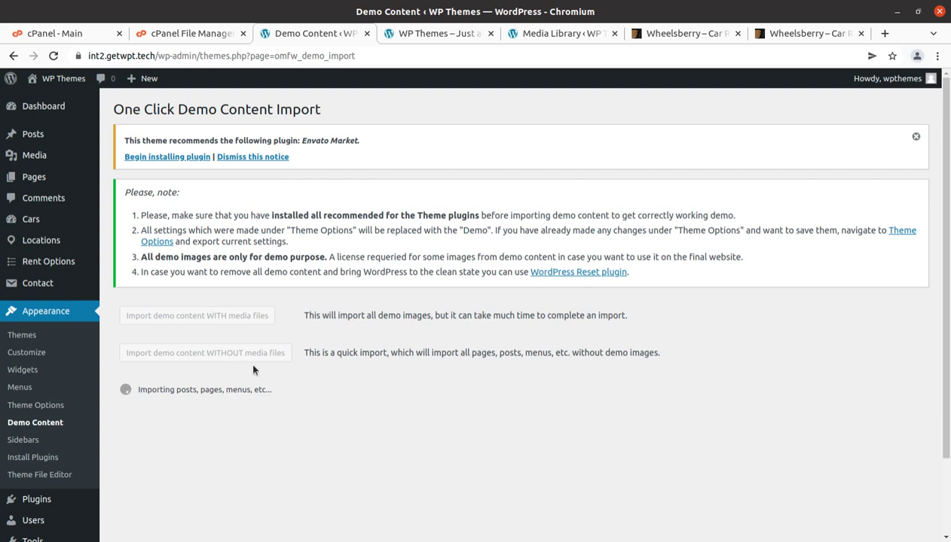
scroll(251, 371, down, 2)
scroll(309, 437, down, 1)
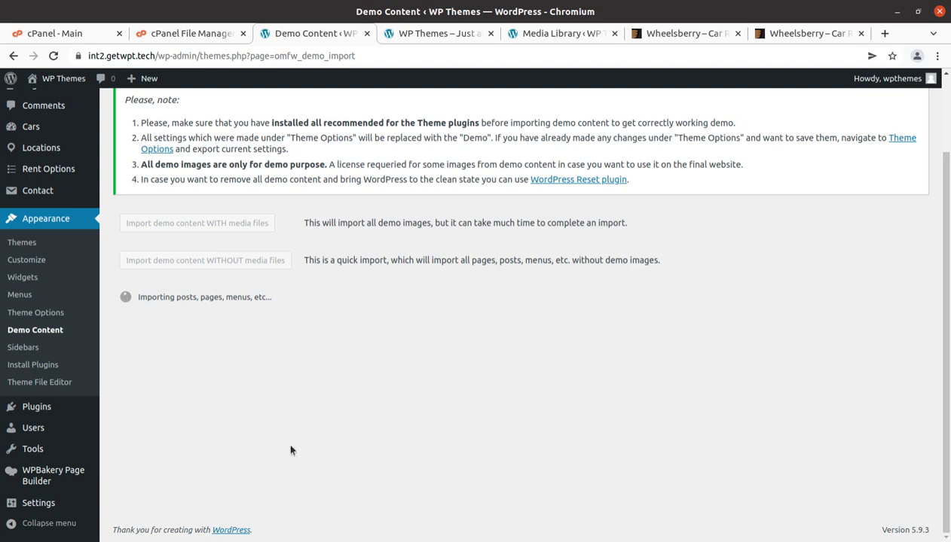
scroll(215, 411, up, 3)
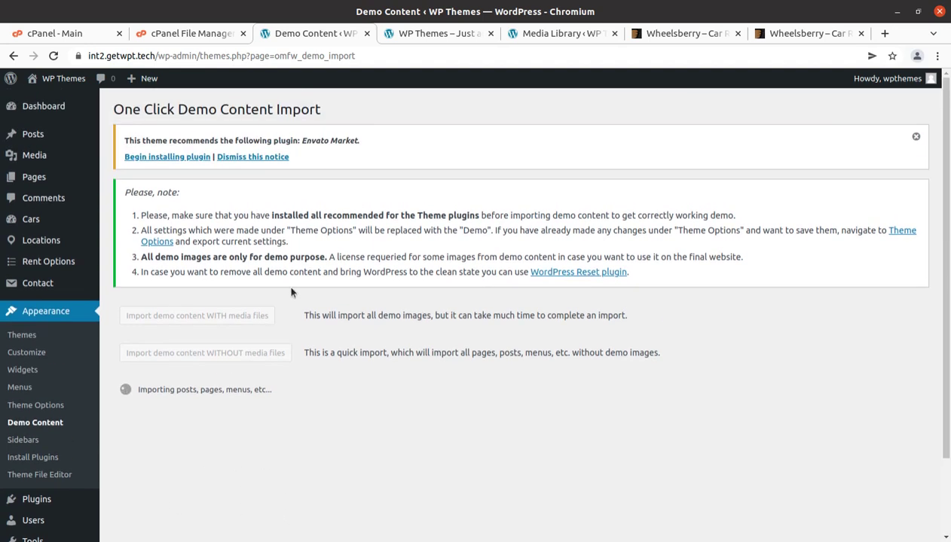
scroll(141, 354, down, 3)
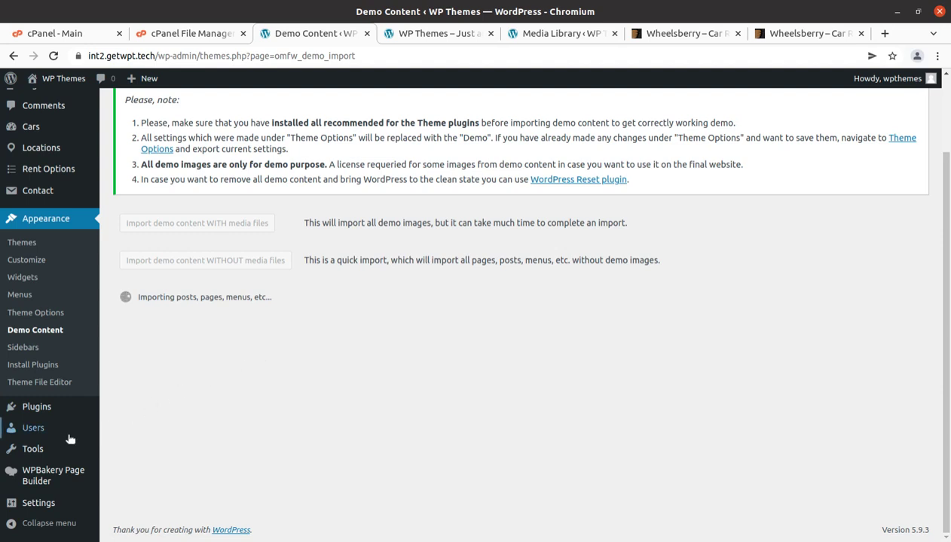
Open the WordPress import tools, install the WordPress importer and run it
mouse_move(53, 447)
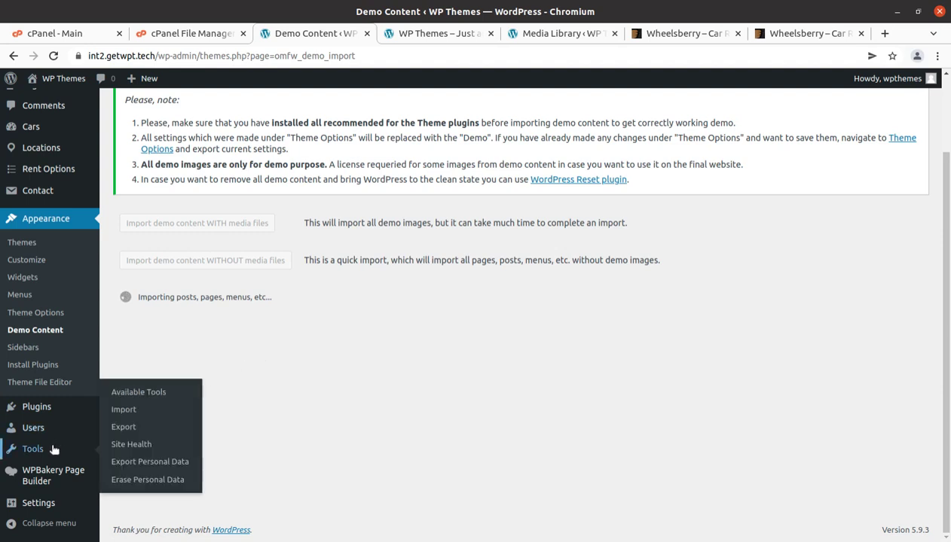
click(125, 413)
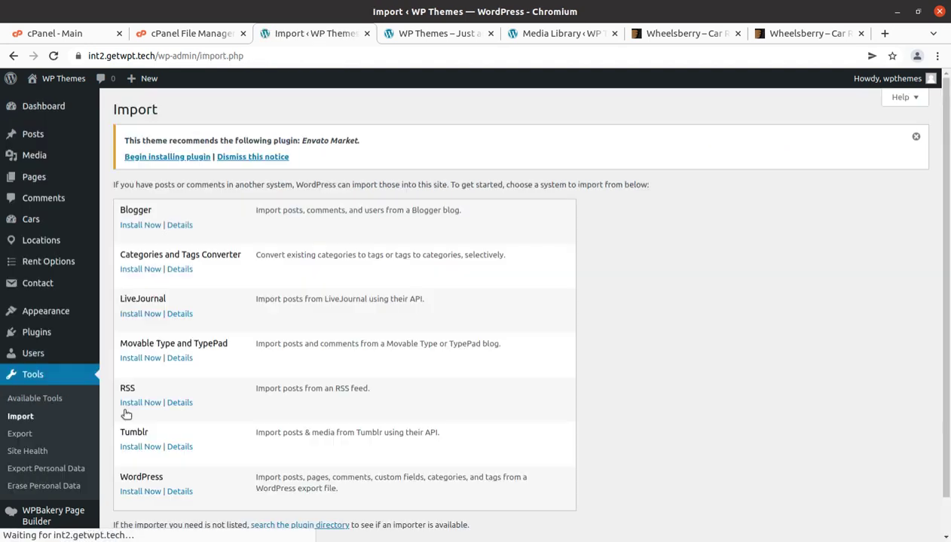
scroll(314, 343, down, 1)
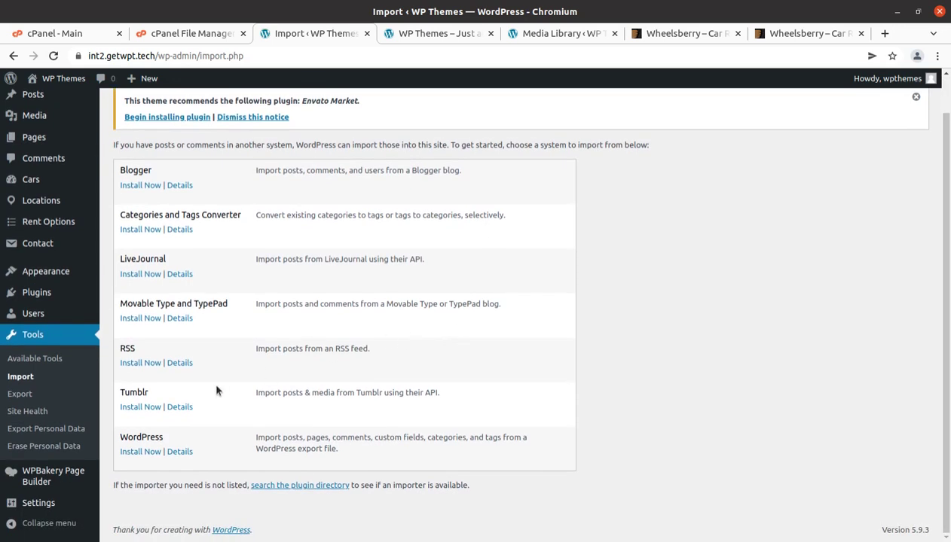
click(128, 453)
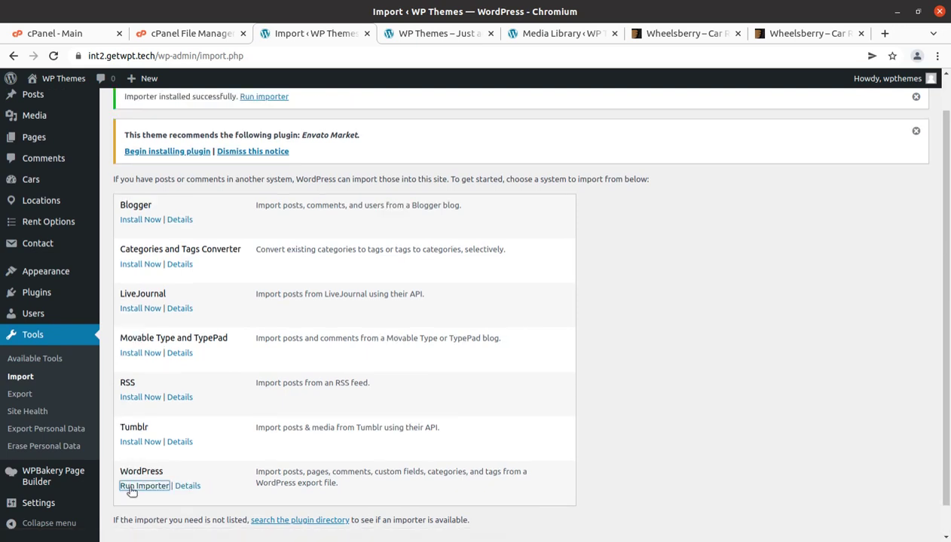
click(131, 489)
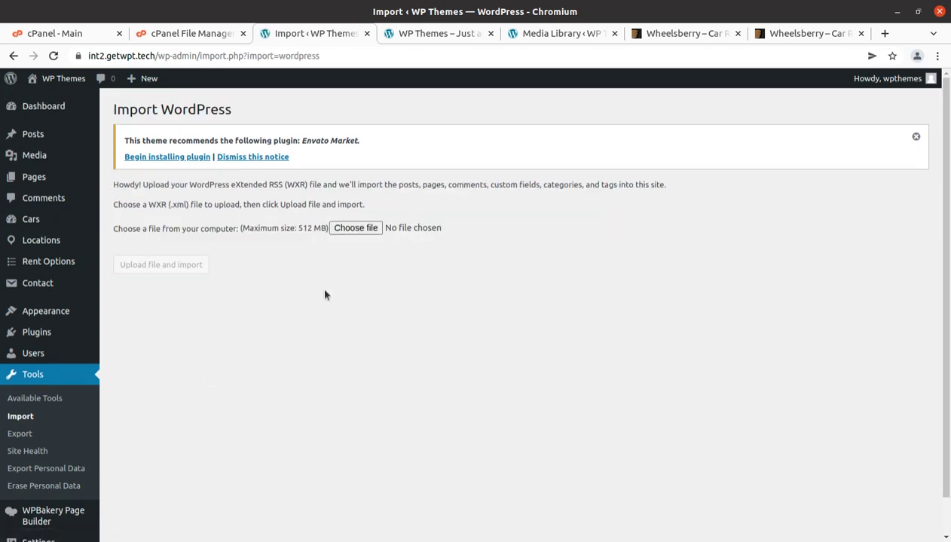
Upload wordpress.xml from the wheelsberry_v1.2.8 demo_content folder to the WordPress importer
click(355, 228)
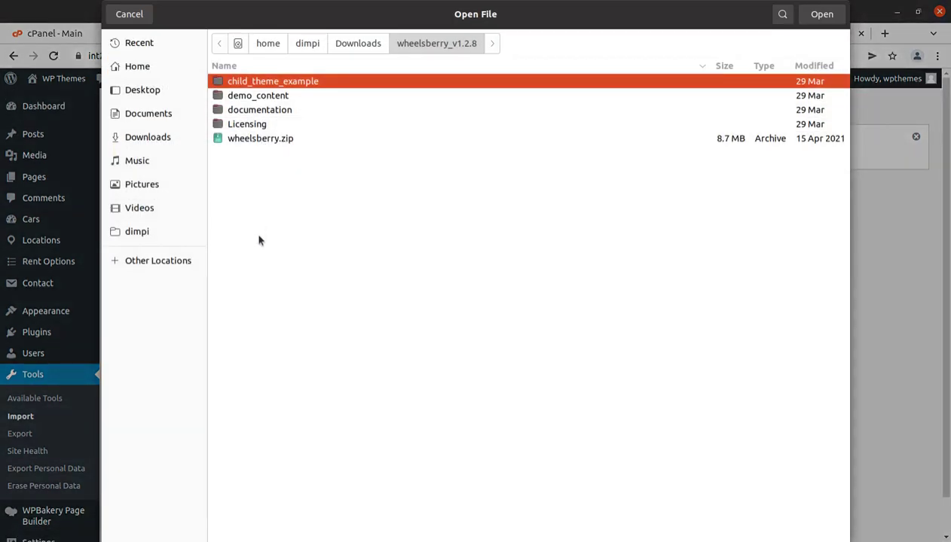
click(278, 98)
double_click(278, 100)
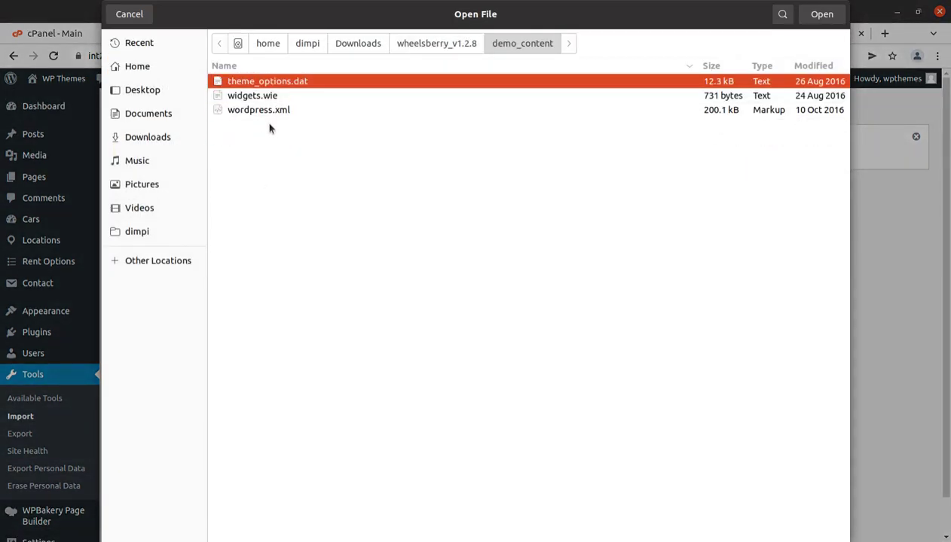
click(239, 112)
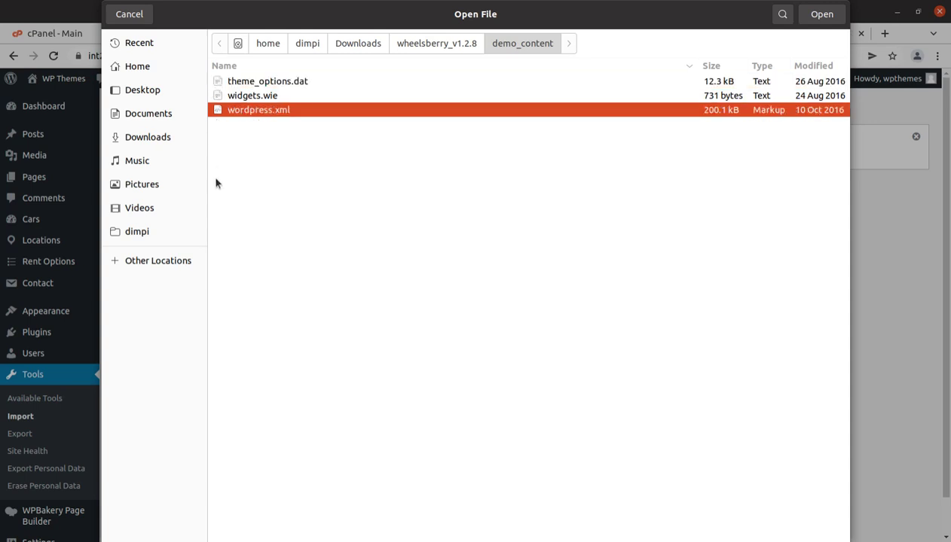
click(820, 17)
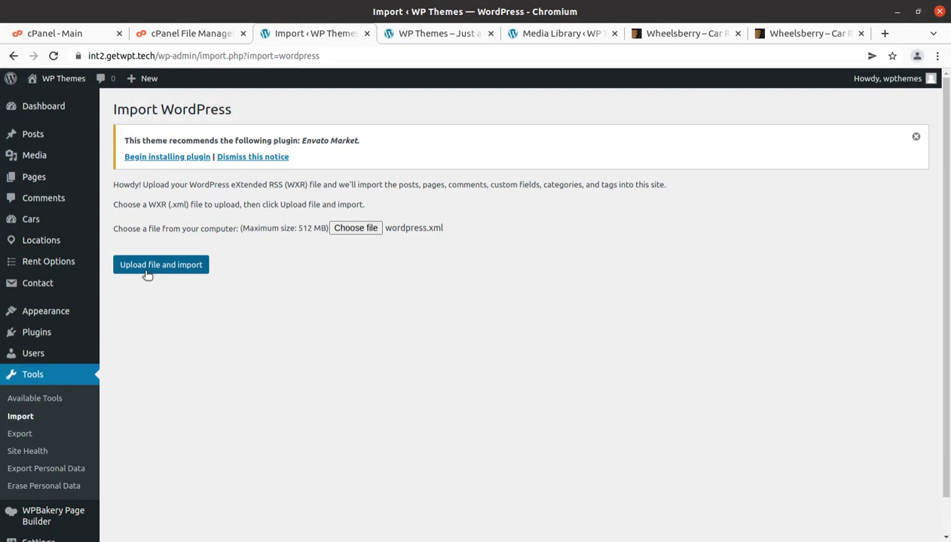
click(147, 272)
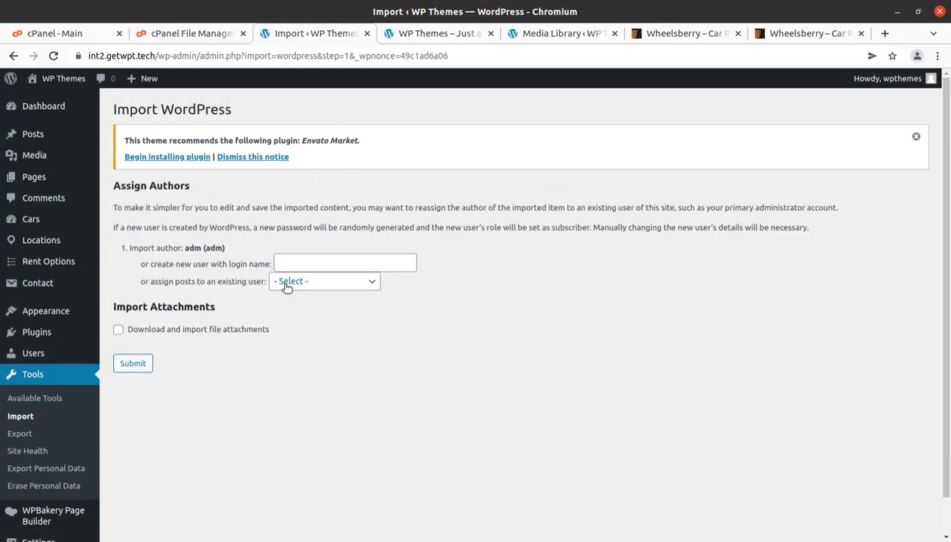
Assign the imported posts to the existing wpthemes user, include file attachments in the import and submit it
click(337, 283)
click(305, 306)
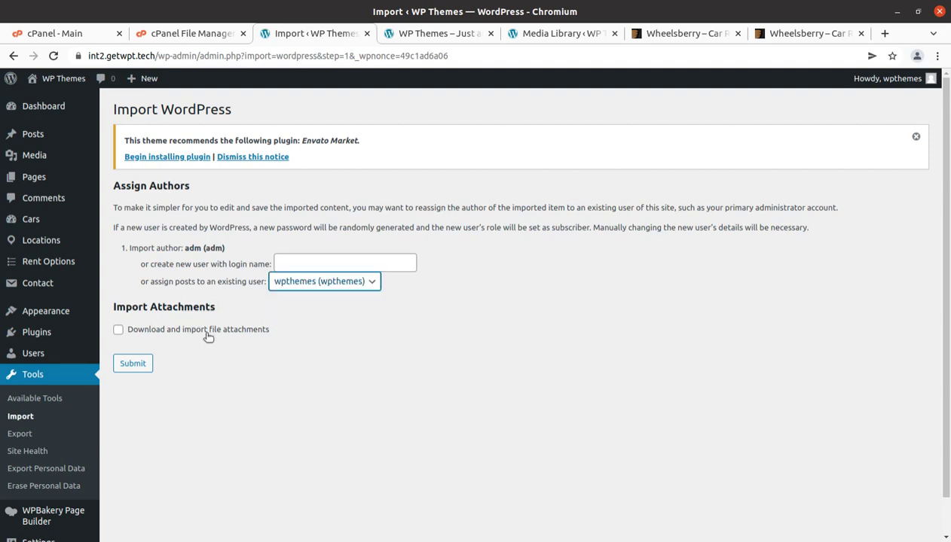
click(118, 332)
click(130, 367)
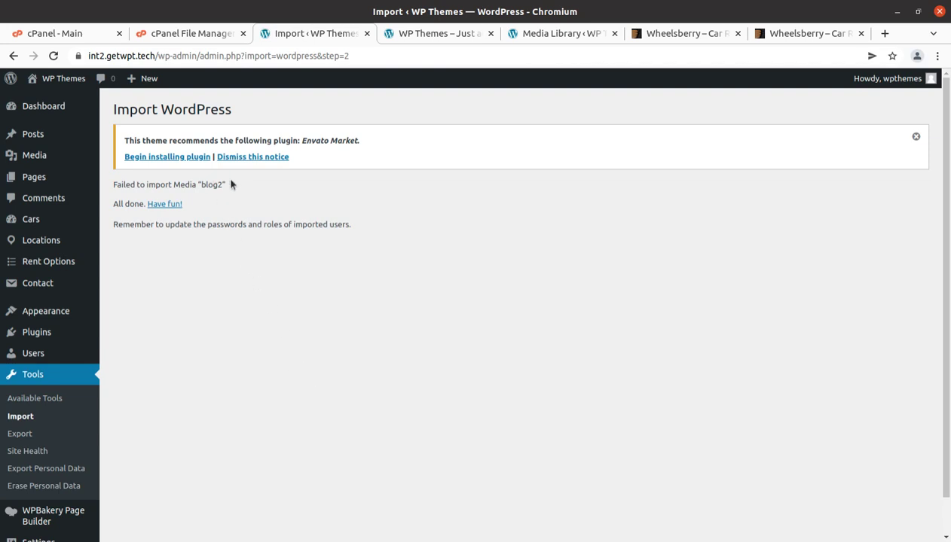
Read the import result, then open the Media Library in a new tab and check it for imported images
drag(228, 185, 163, 183)
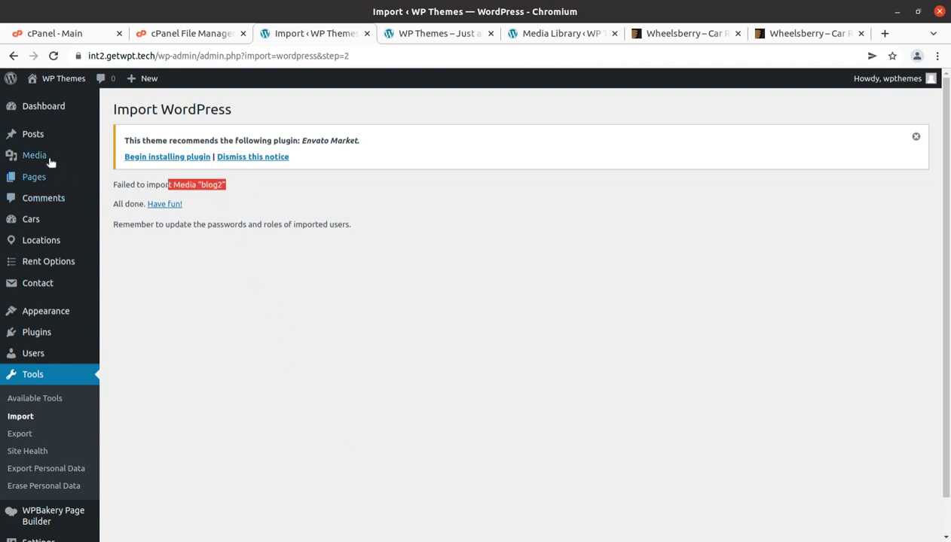
mouse_move(55, 164)
middle_click(120, 158)
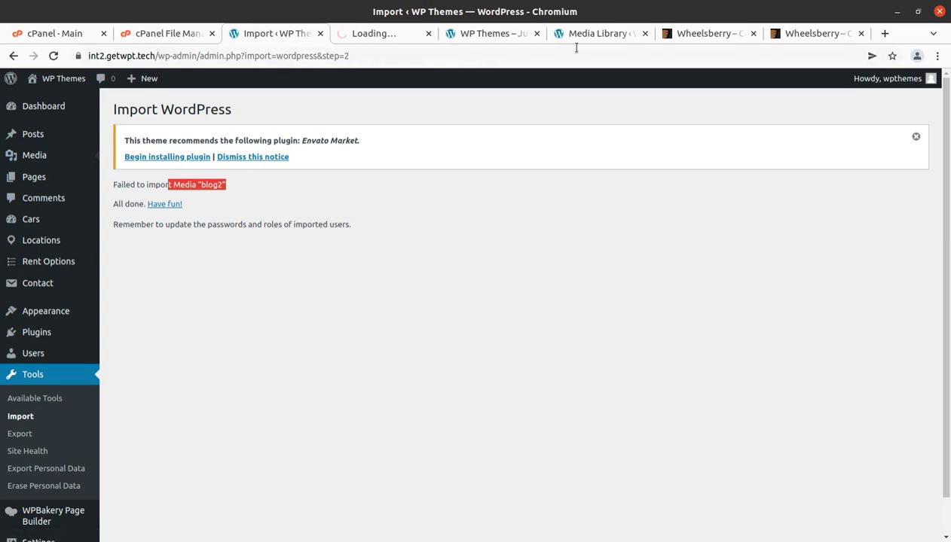
click(613, 41)
click(394, 34)
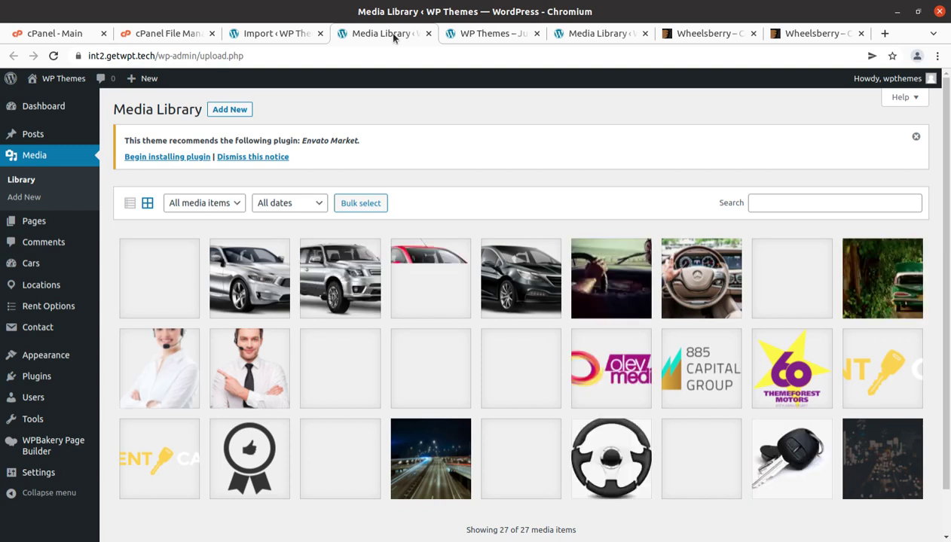
Open the site's front page in a new tab and examine the imported posts and sidebar content
mouse_move(47, 80)
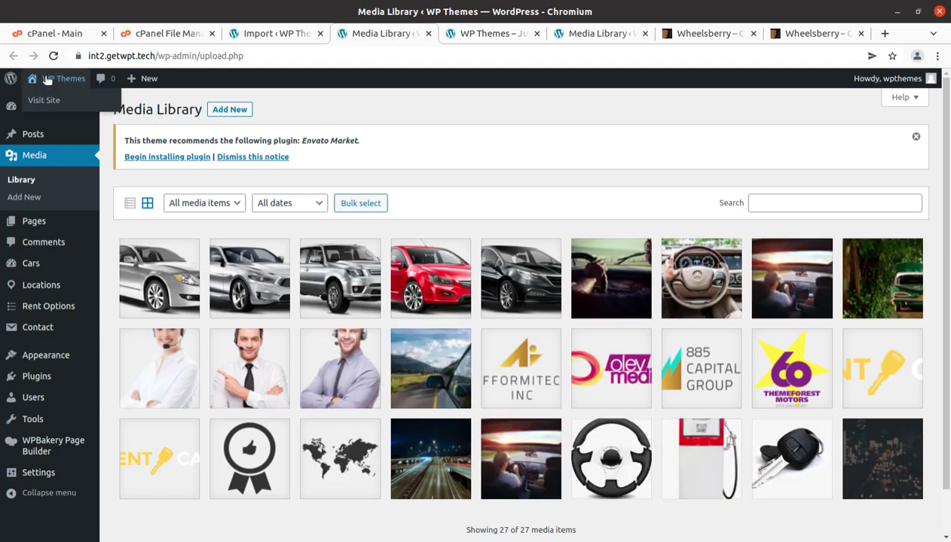
middle_click(43, 99)
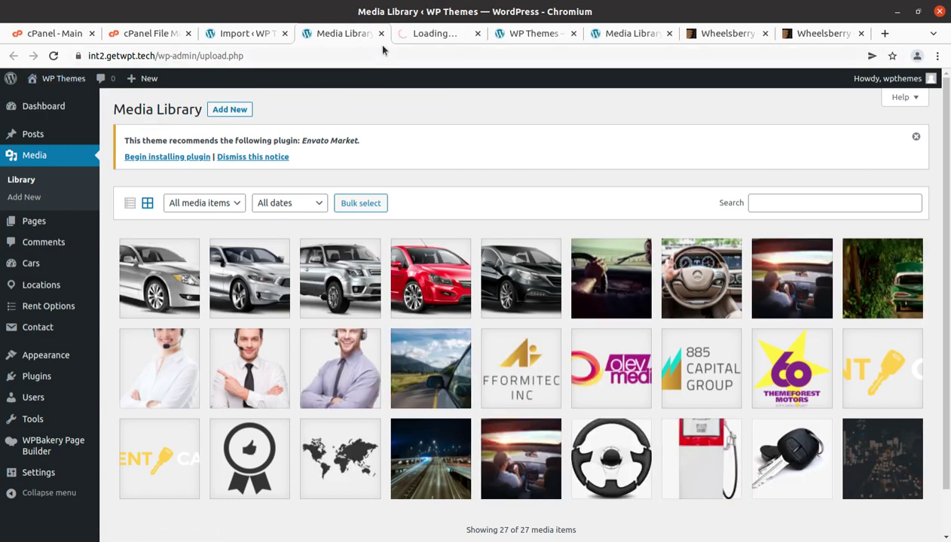
click(423, 39)
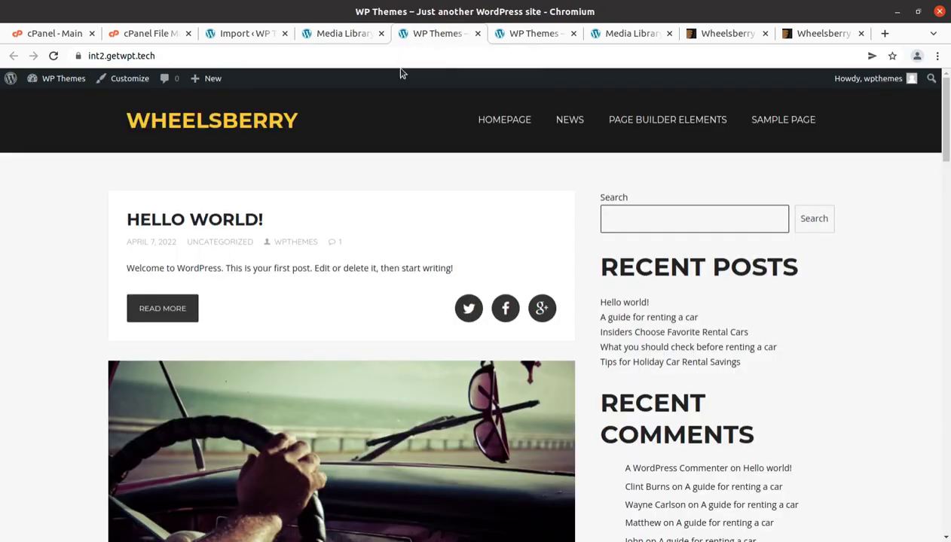
scroll(275, 236, down, 10)
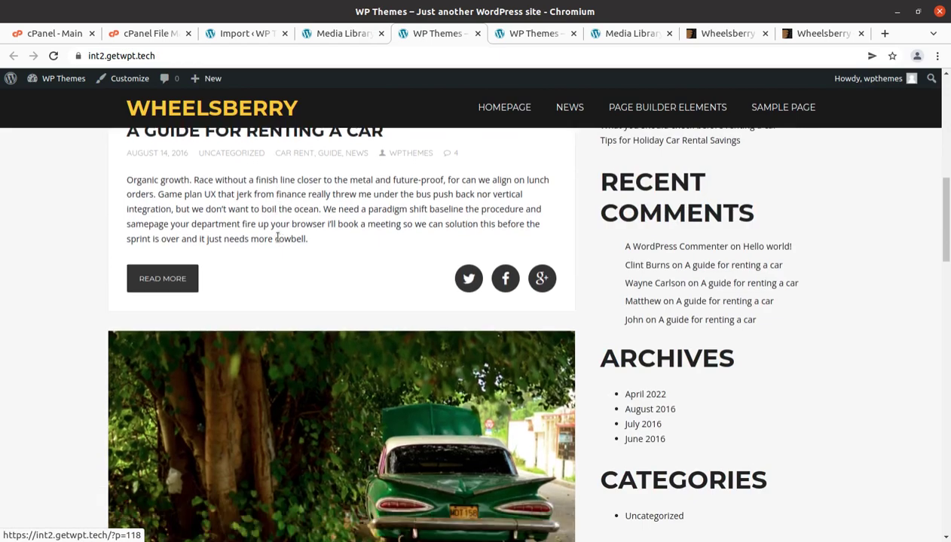
scroll(275, 237, down, 10)
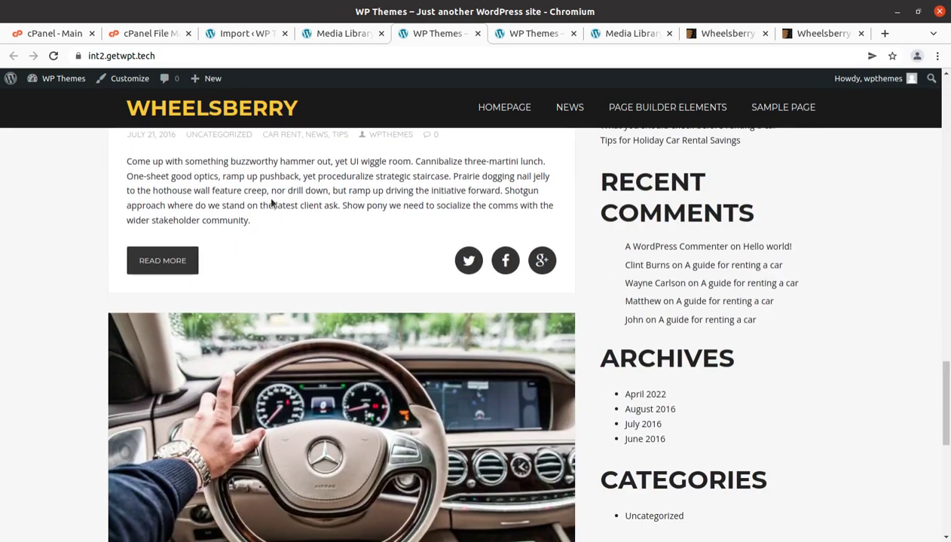
Return to the admin, open Theme Options and look through its sections, including Theme updates and Custom CSS
click(326, 37)
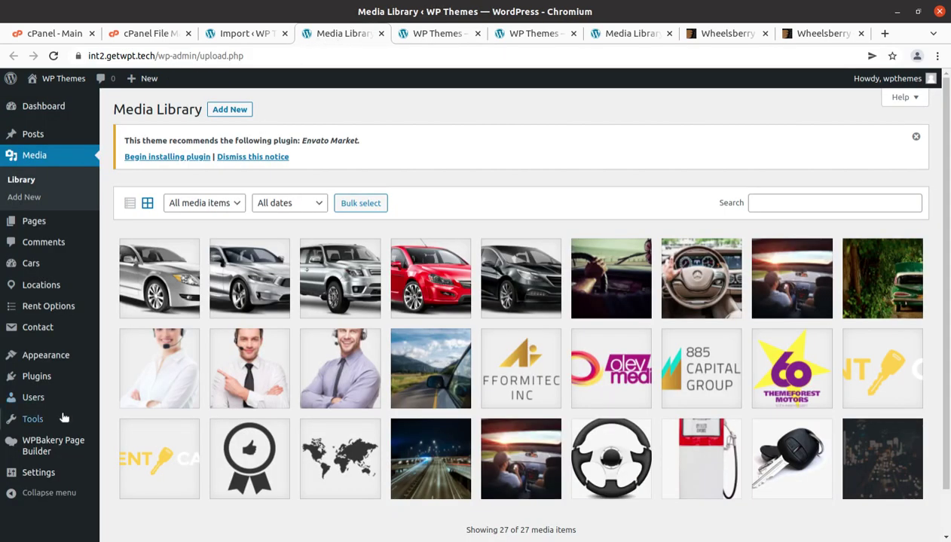
mouse_move(55, 414)
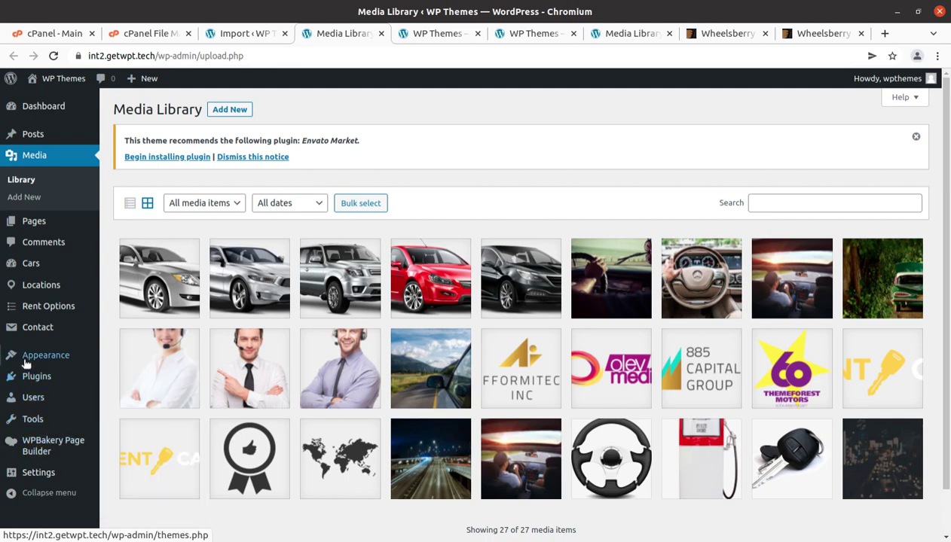
mouse_move(27, 363)
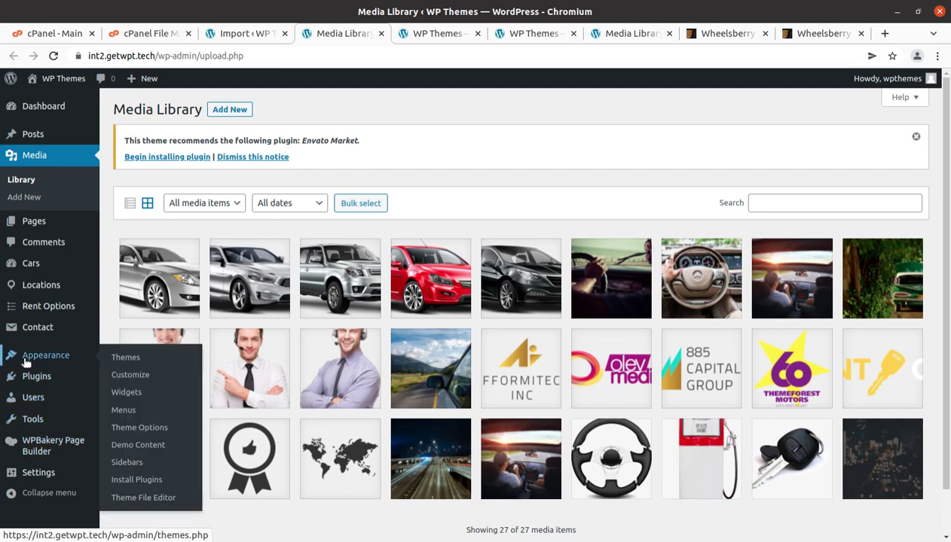
click(136, 429)
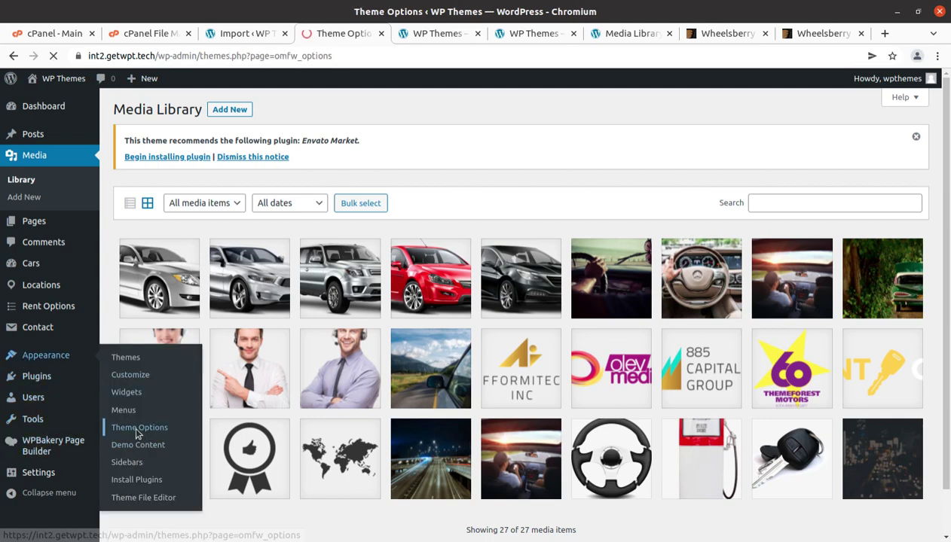
scroll(208, 379, down, 3)
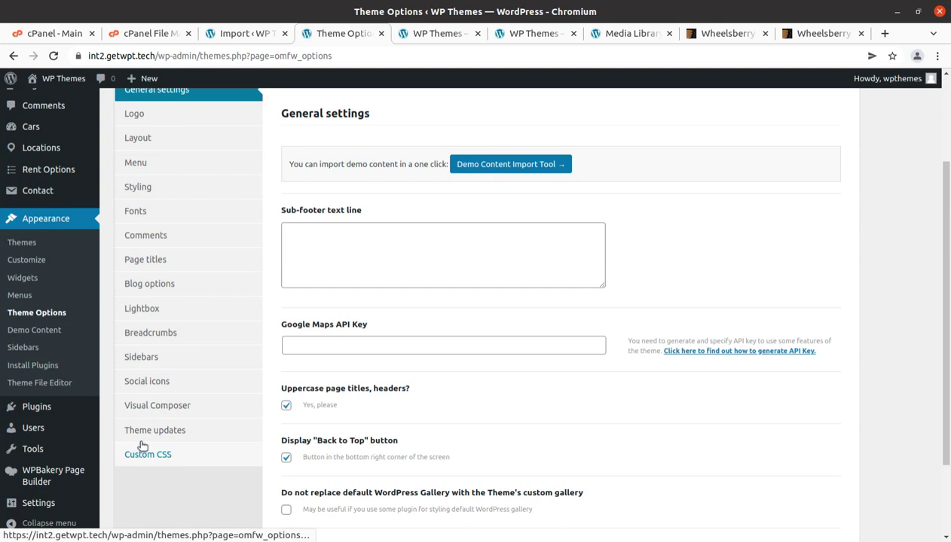
click(140, 432)
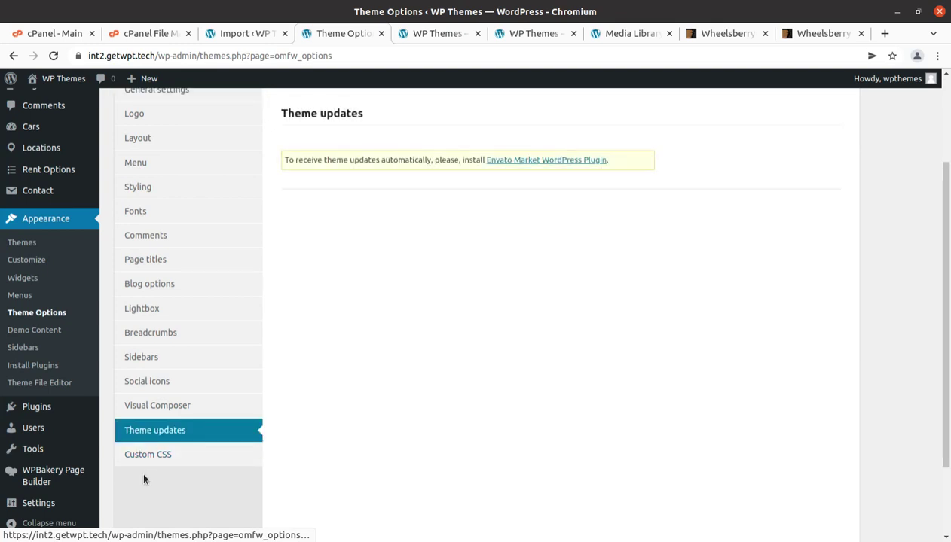
scroll(155, 424, down, 2)
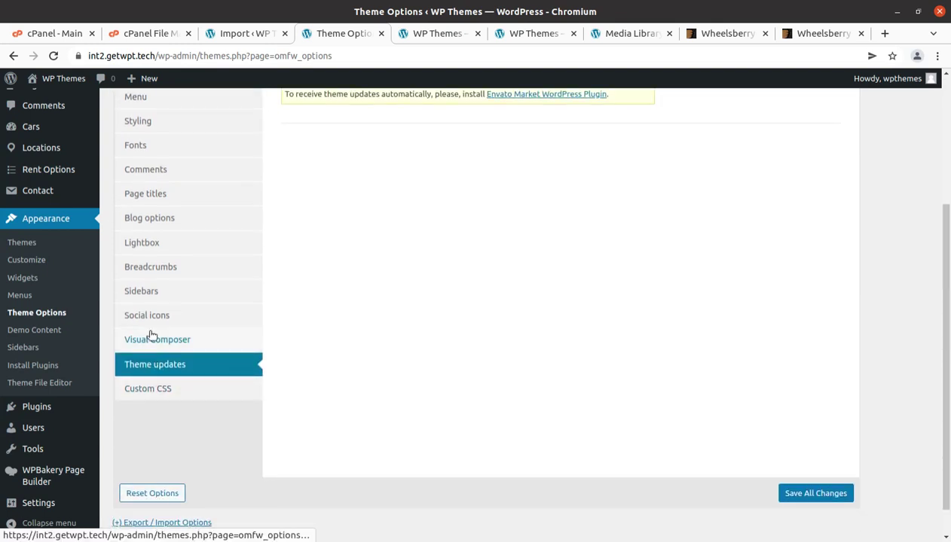
scroll(152, 319, up, 2)
scroll(151, 319, up, 3)
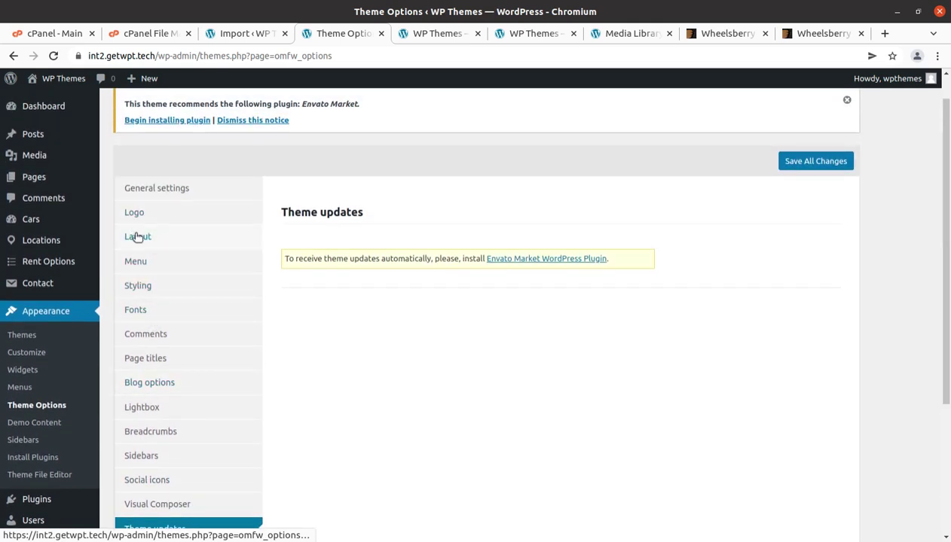
click(144, 360)
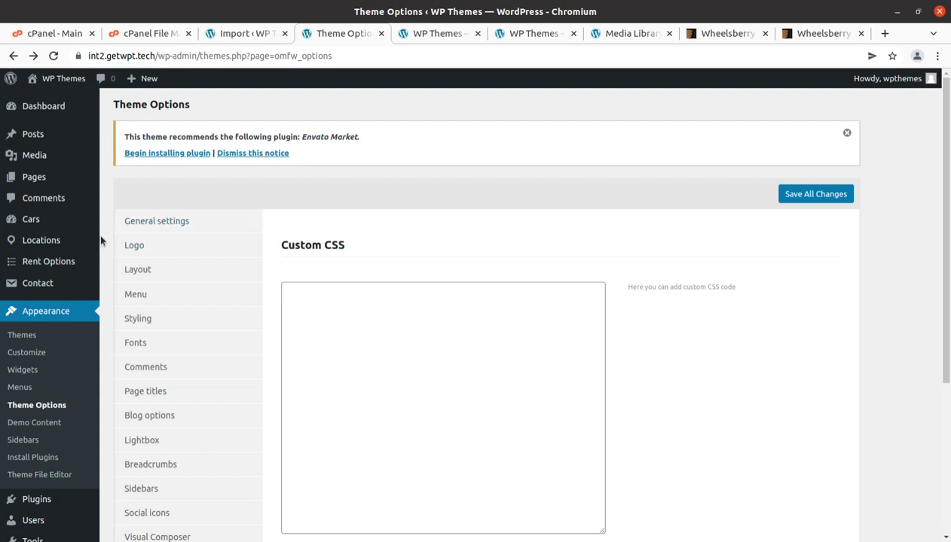
Open theme_options.dat from the wheelsberry_v1.2.8 demo_content folder in the text editor, examine its contents and close the file and folder
click(1, 23)
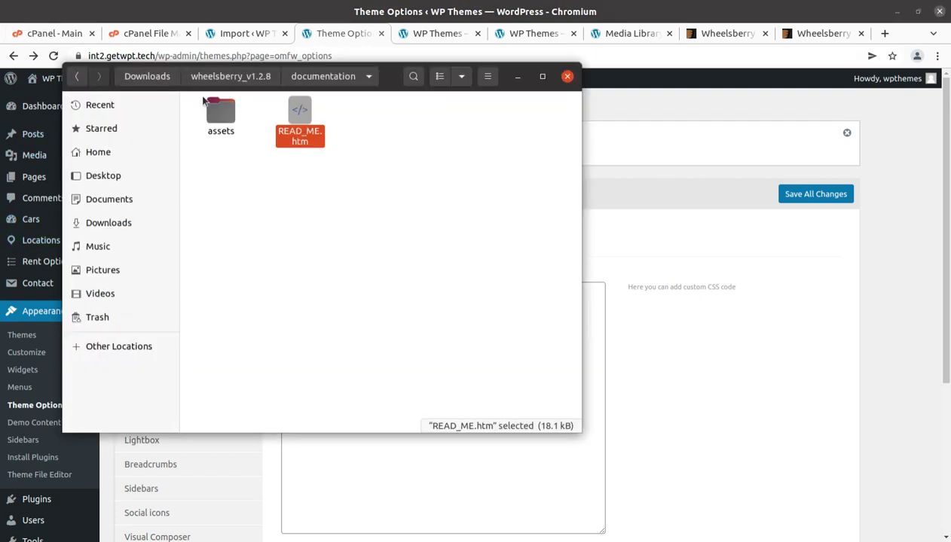
click(254, 78)
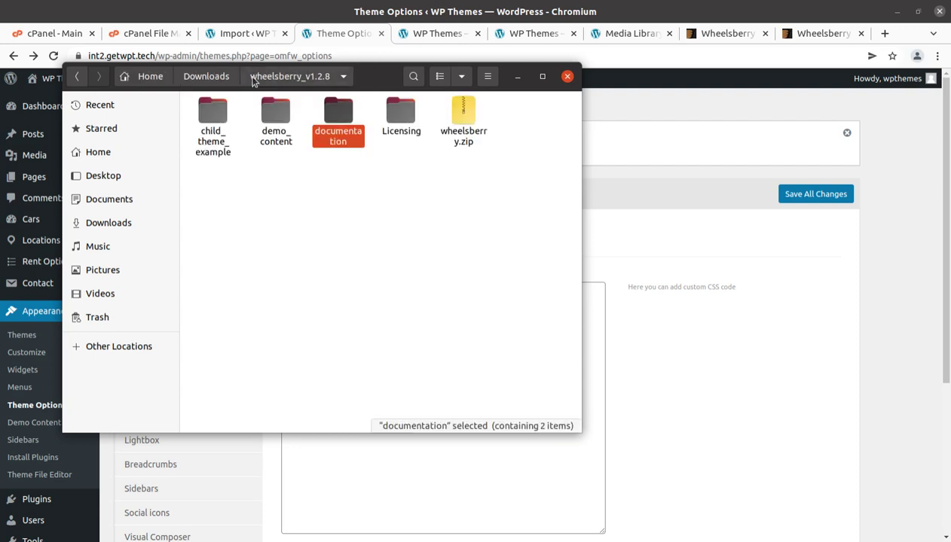
double_click(277, 119)
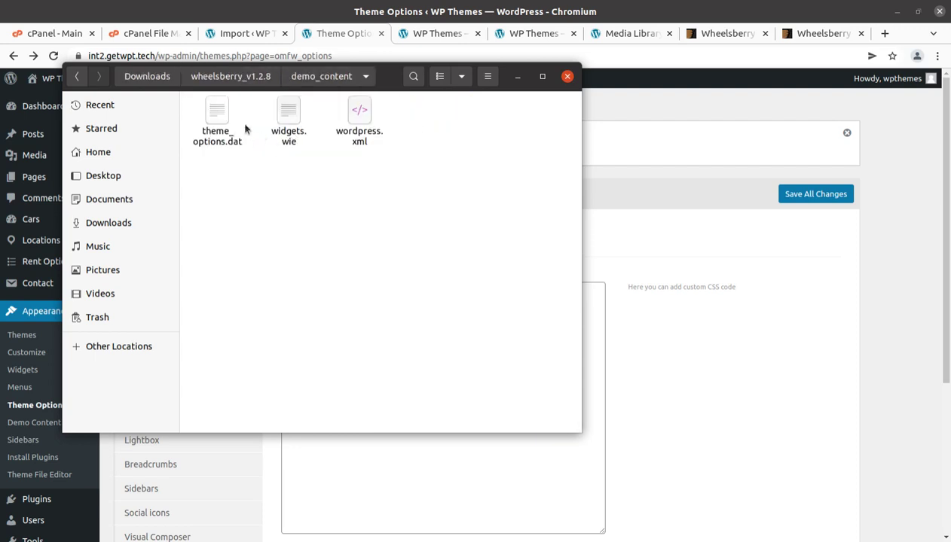
click(217, 115)
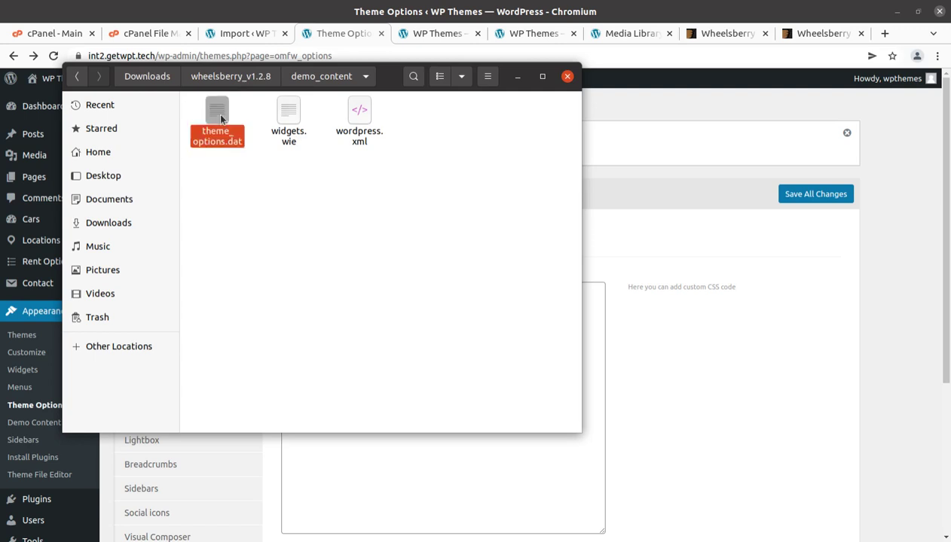
right_click(221, 118)
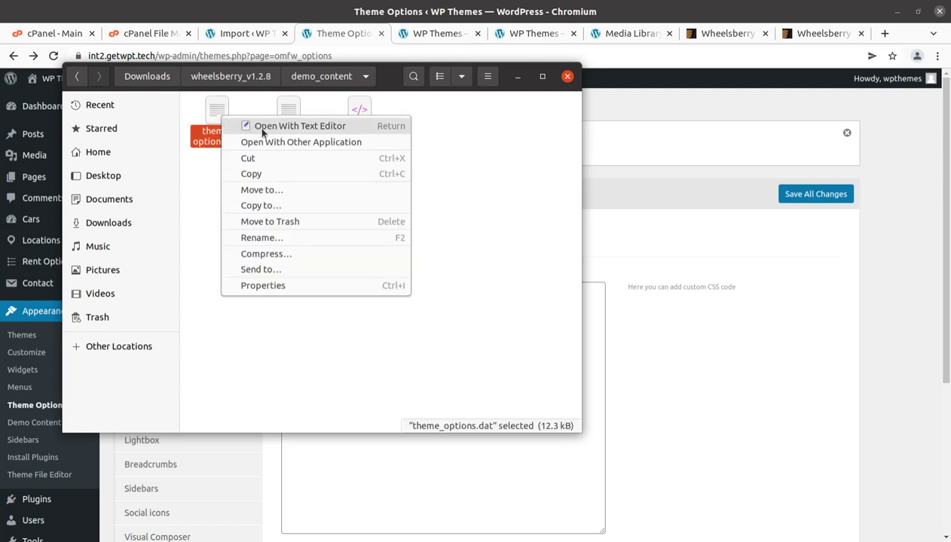
click(264, 128)
scroll(261, 172, down, 5)
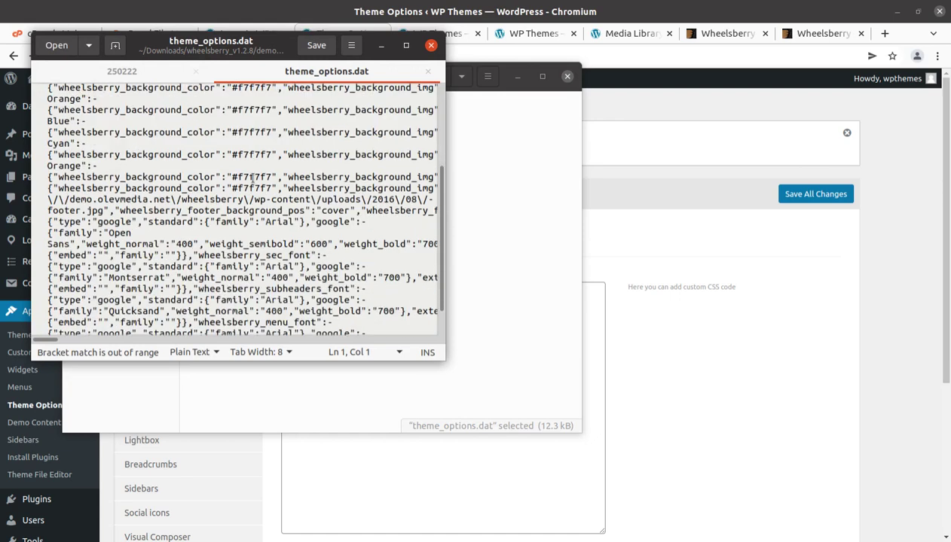
click(431, 46)
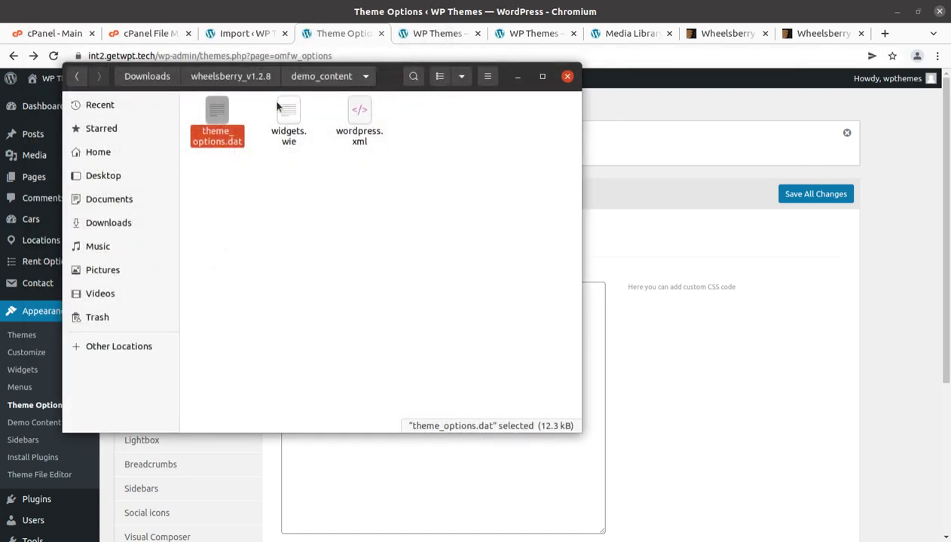
click(567, 76)
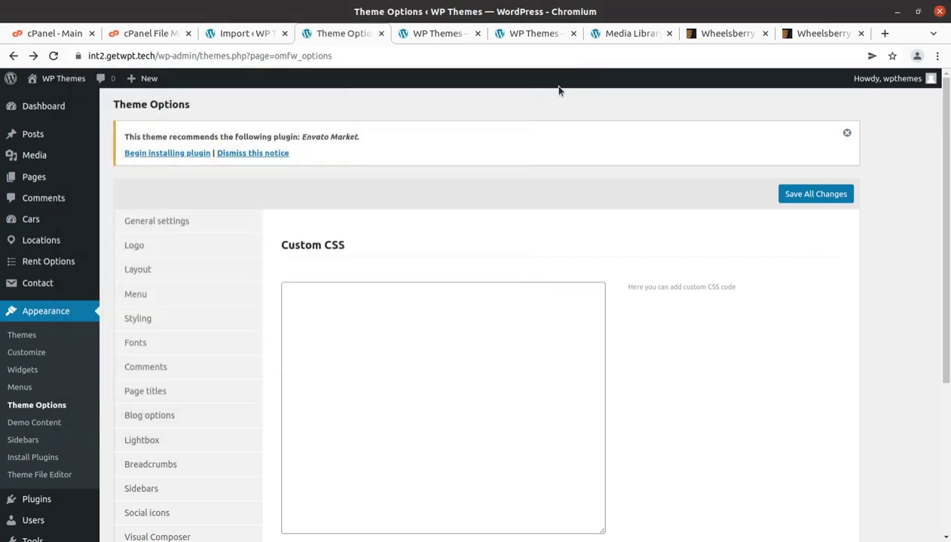
scroll(425, 193, down, 3)
scroll(430, 196, down, 1)
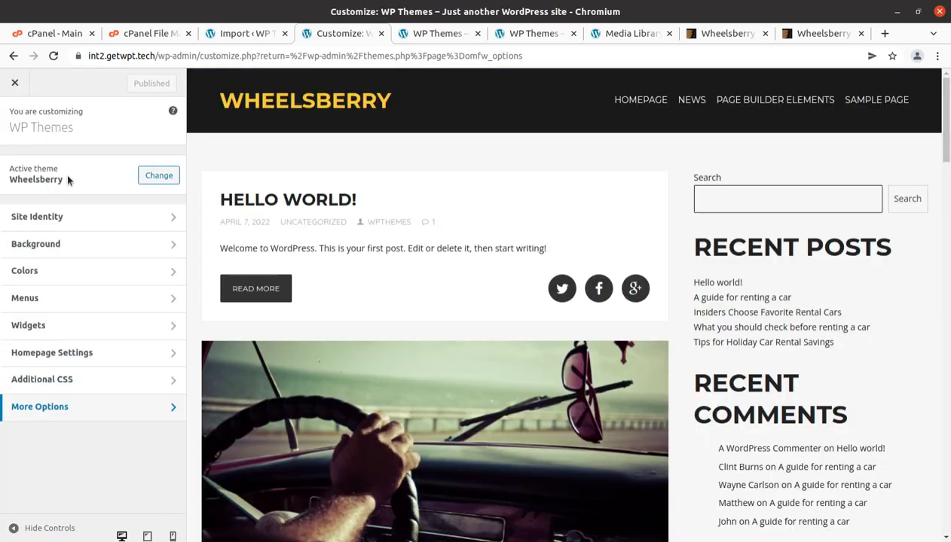
click(21, 85)
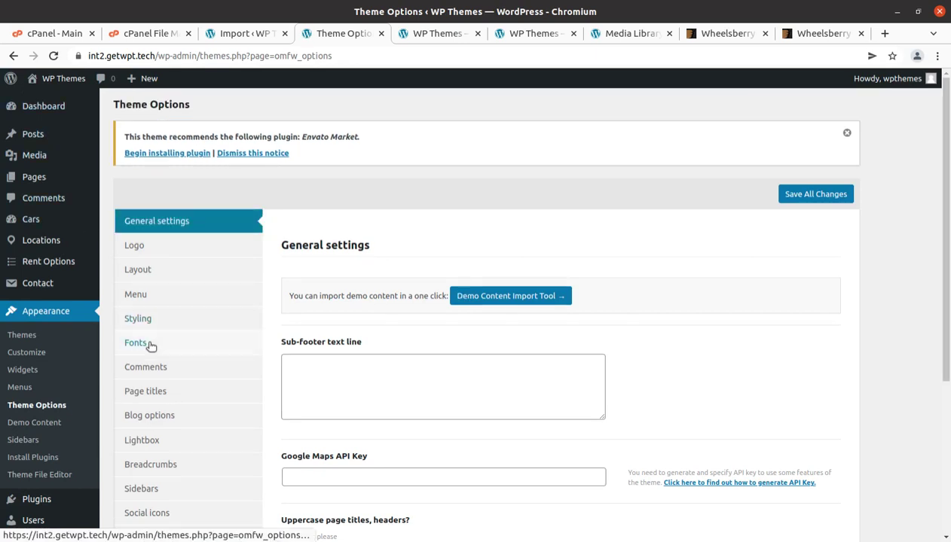
Open the list of all pages in a new tab and view the imported Homepage page in another tab
mouse_move(33, 181)
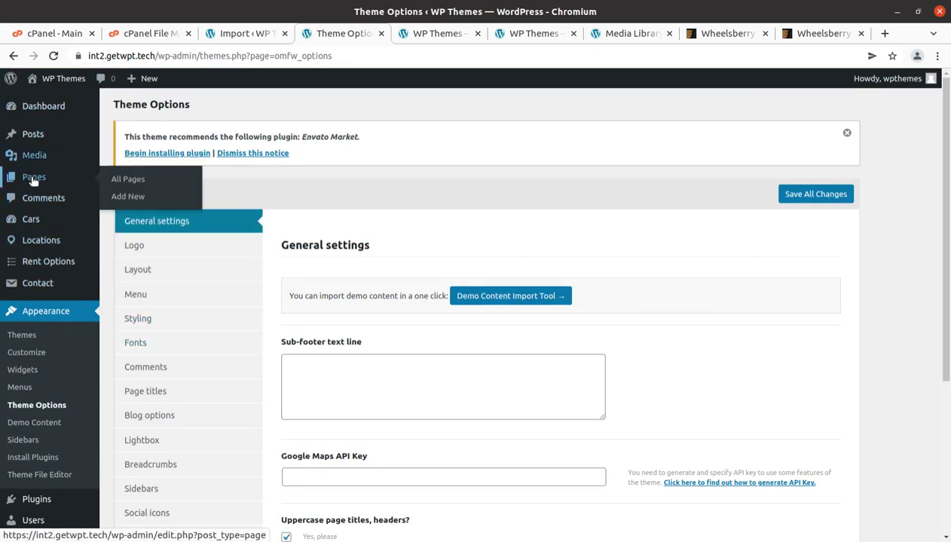
middle_click(115, 182)
click(459, 33)
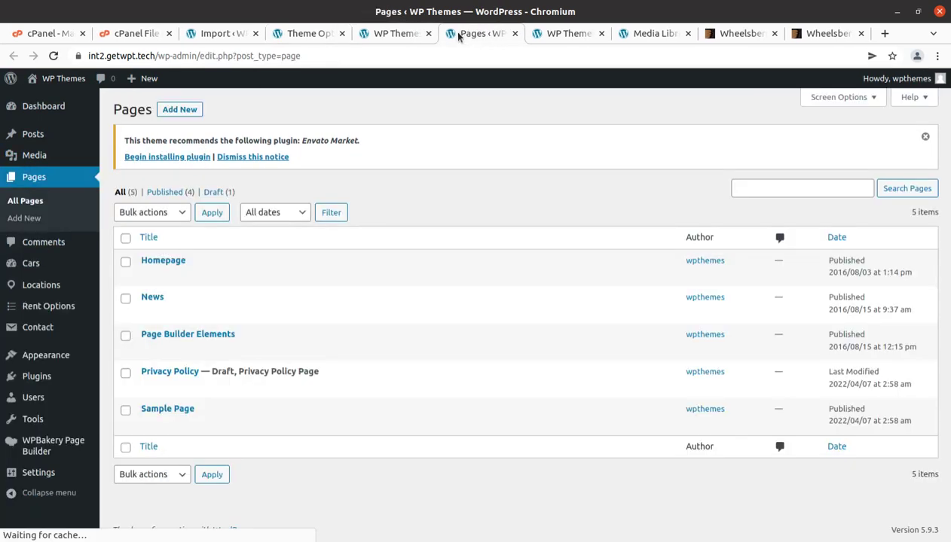
mouse_move(172, 258)
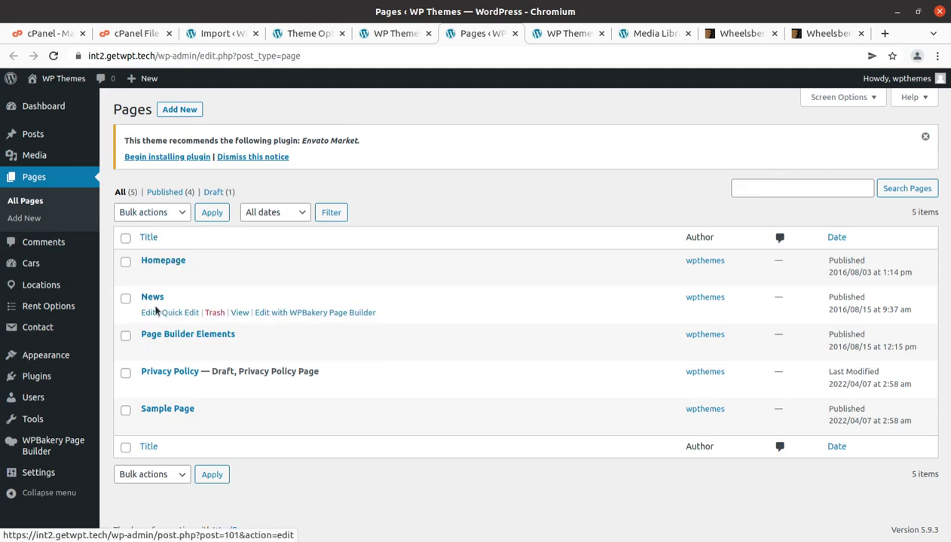
middle_click(240, 275)
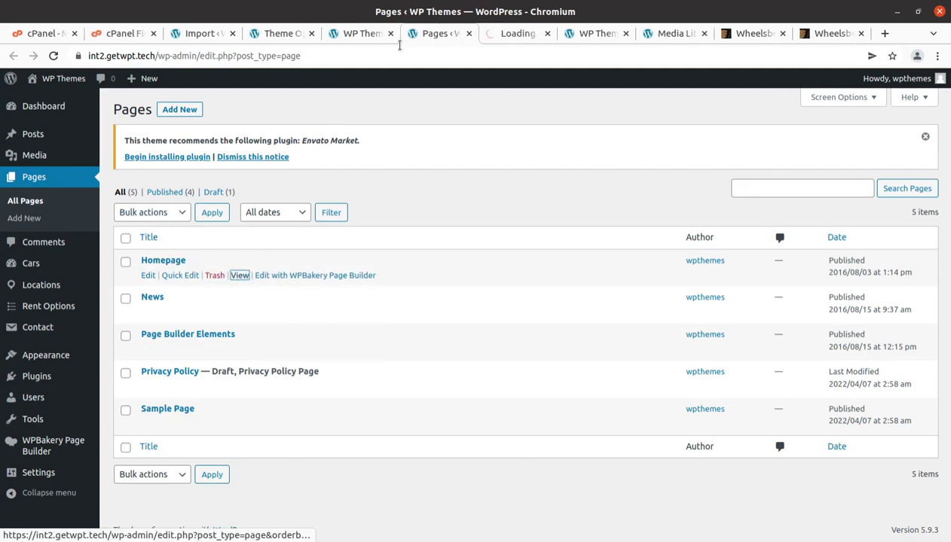
click(516, 33)
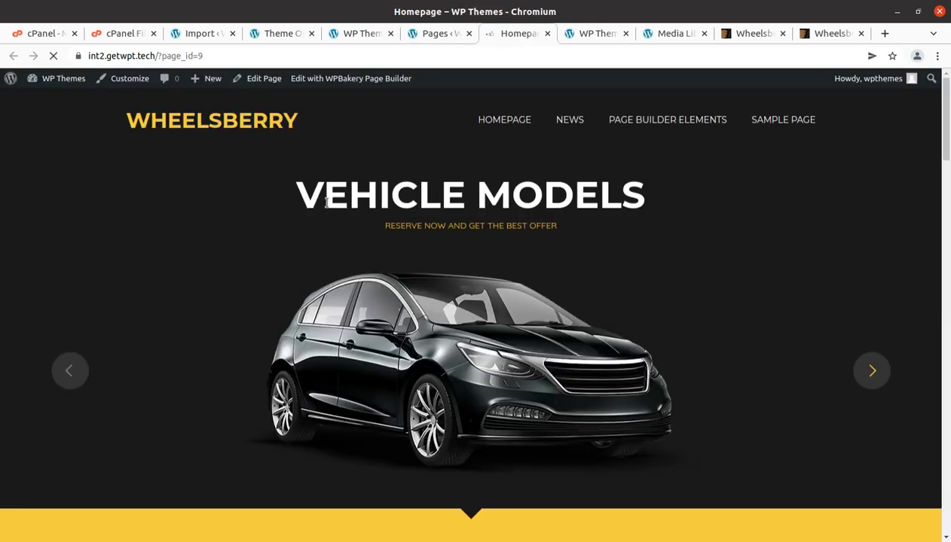
Examine the imported Homepage from the vehicle models and booking form down to the Customers Center section, and return to its beginning
scroll(328, 209, down, 1)
scroll(326, 209, down, 8)
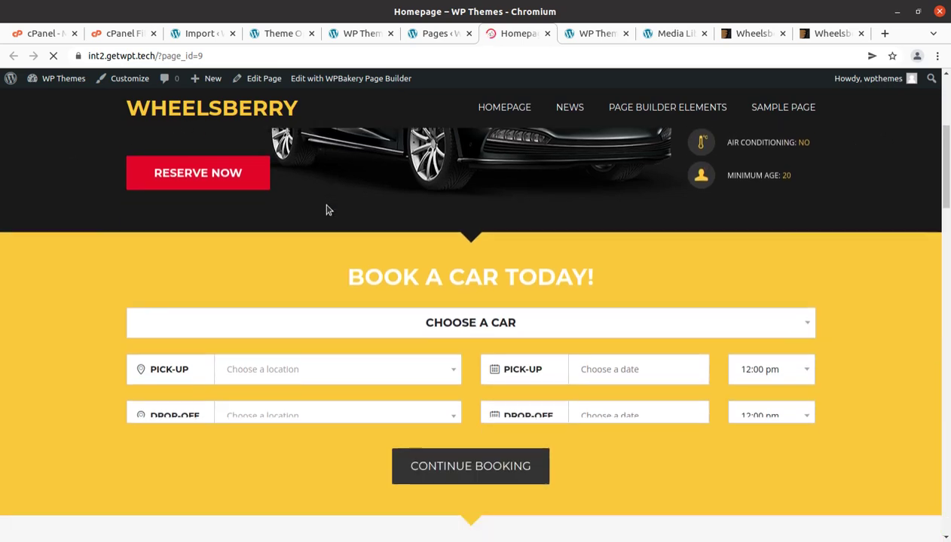
scroll(329, 209, down, 5)
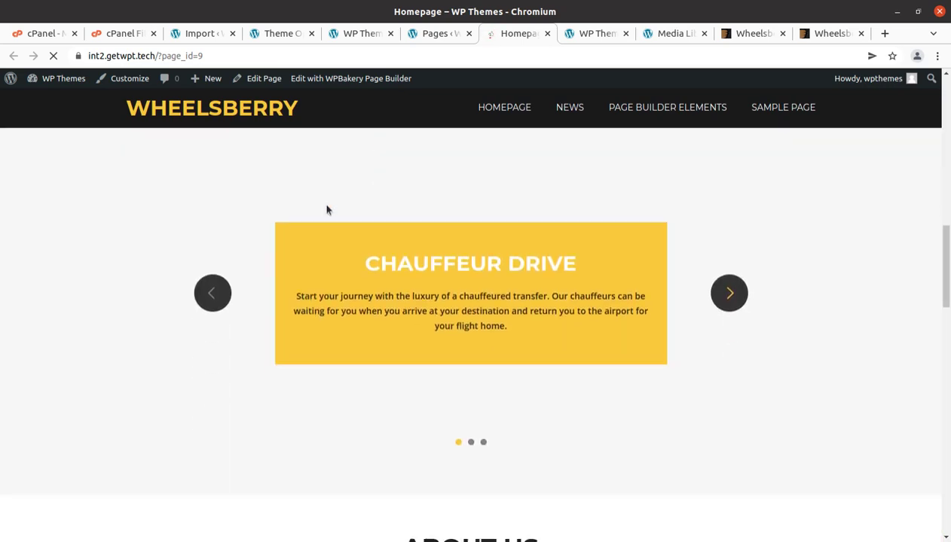
scroll(329, 208, down, 10)
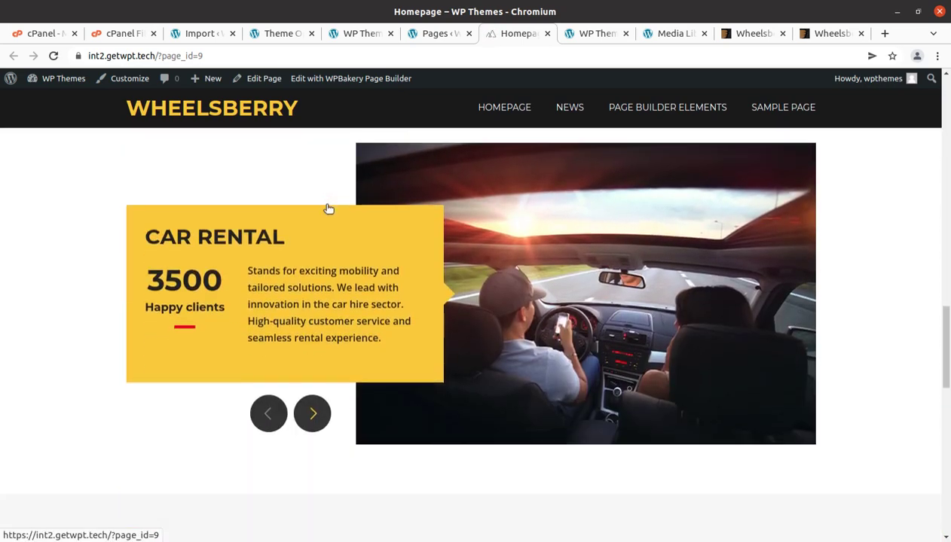
scroll(329, 209, down, 5)
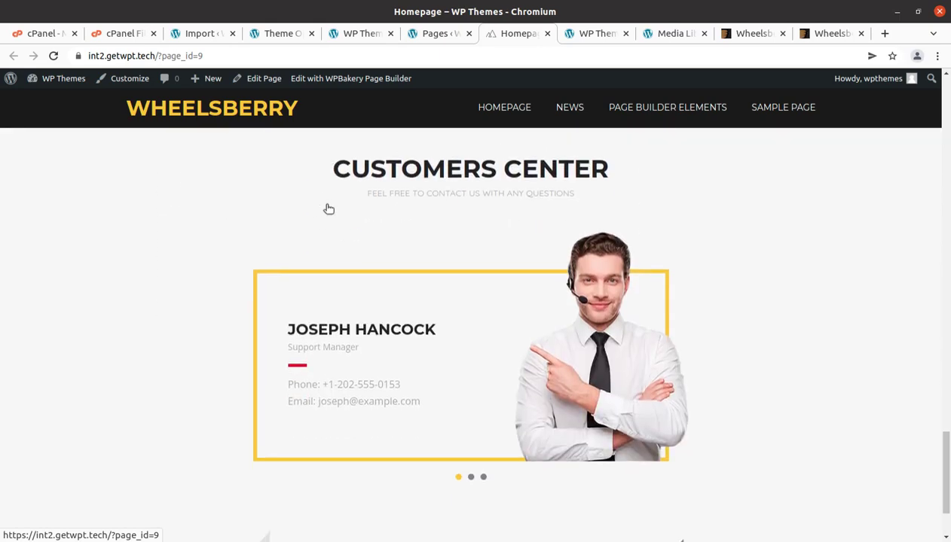
scroll(288, 192, up, 15)
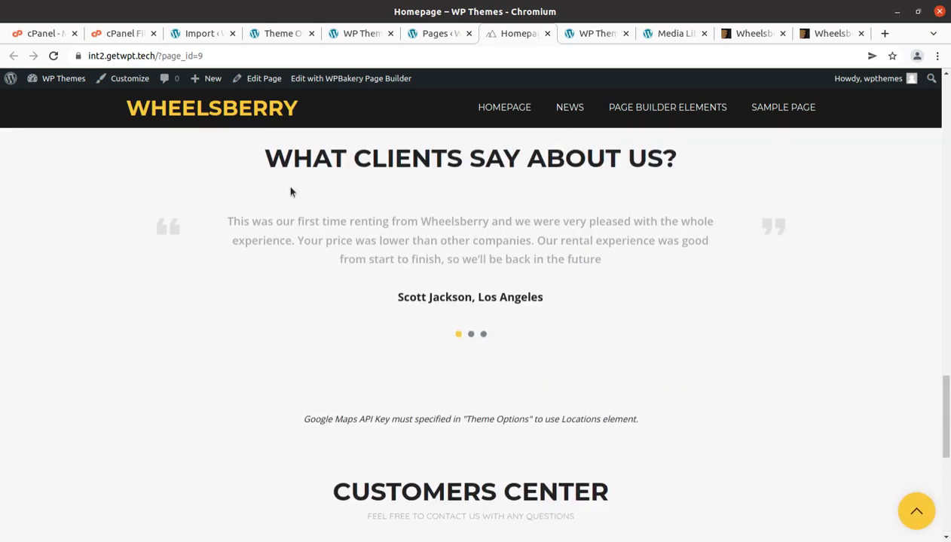
scroll(291, 192, up, 10)
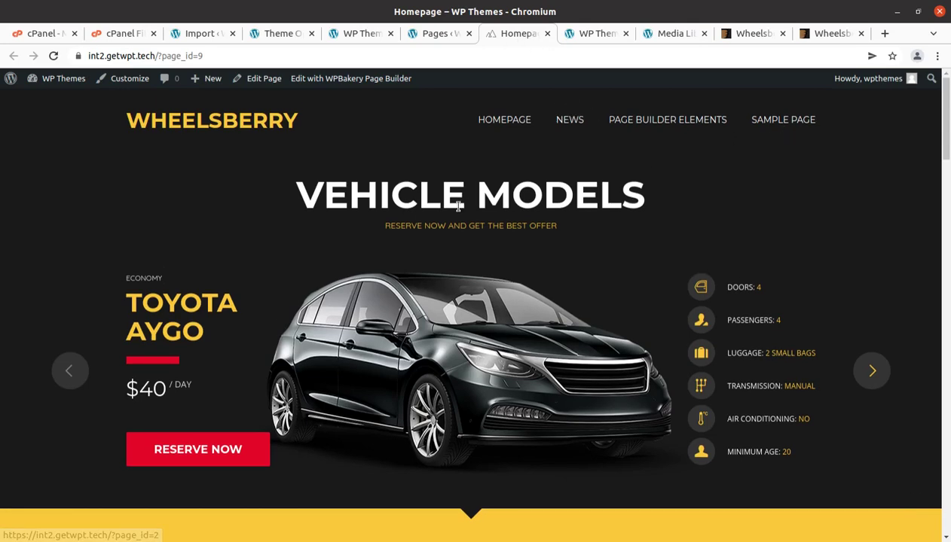
Browse the Homepage's vehicle and services sliders, and check what the site's front page displays
scroll(593, 227, down, 4)
click(870, 205)
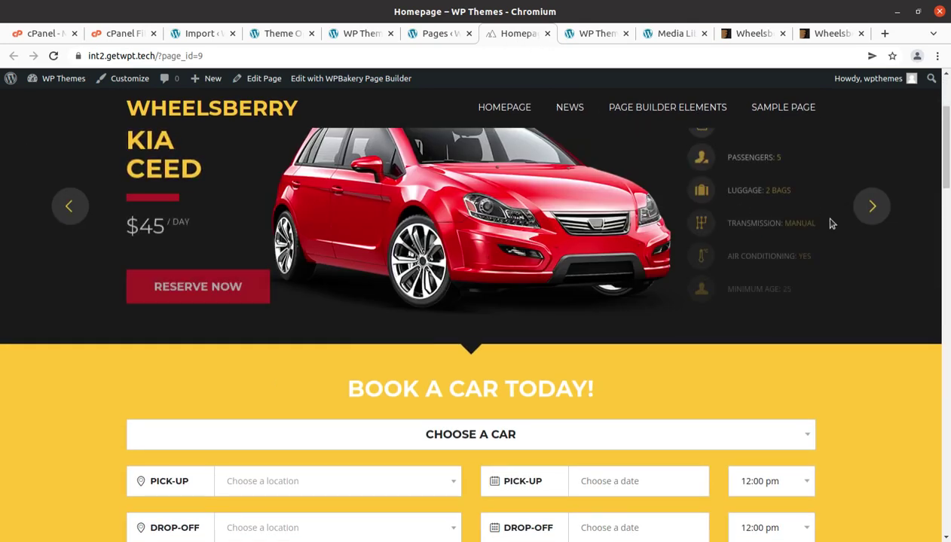
click(866, 207)
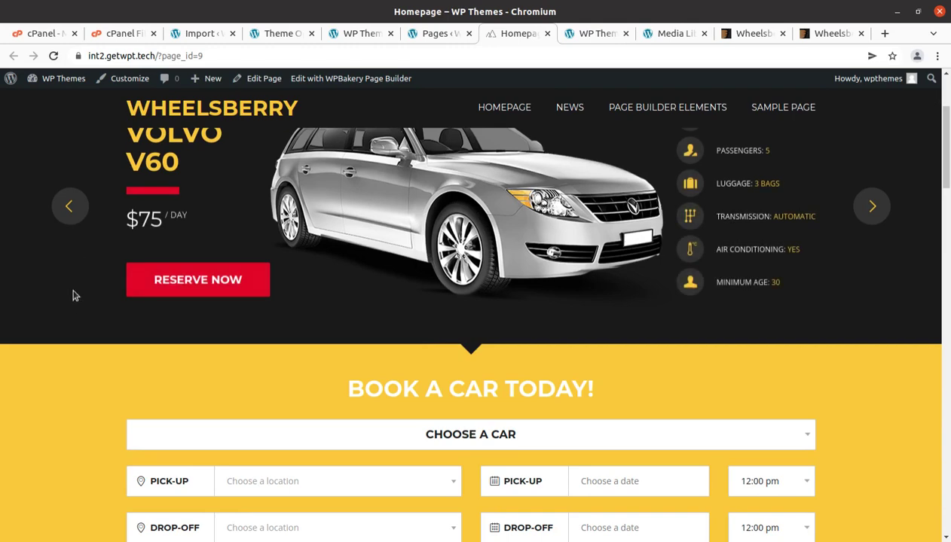
scroll(111, 314, up, 3)
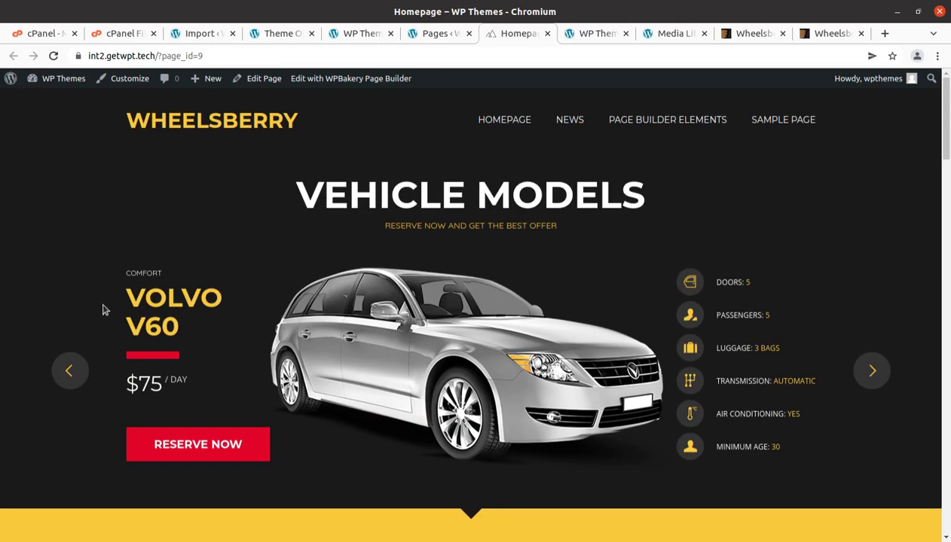
scroll(663, 236, down, 5)
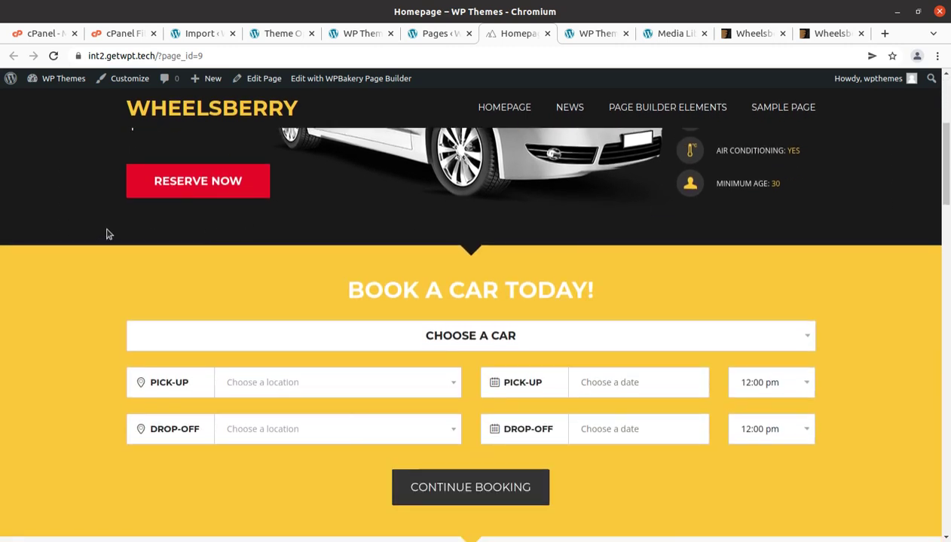
scroll(102, 261, down, 7)
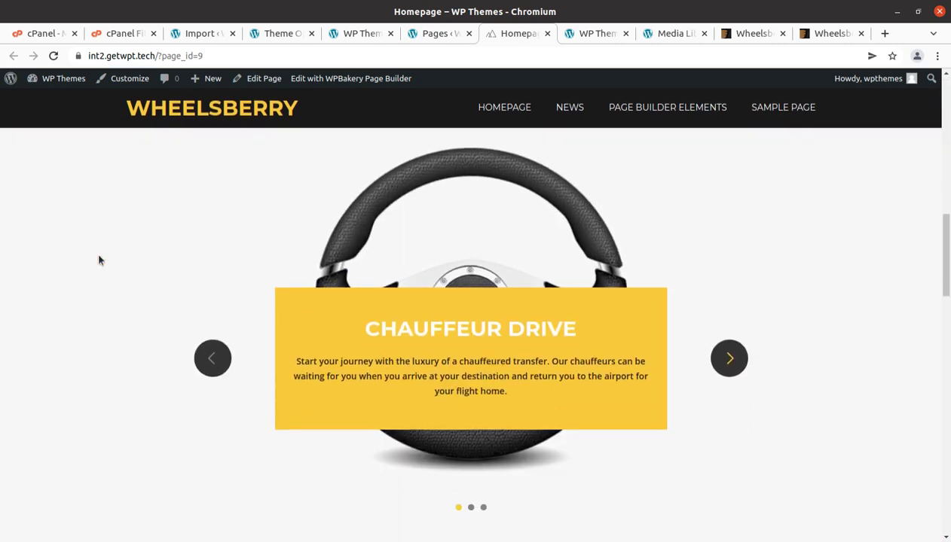
click(724, 361)
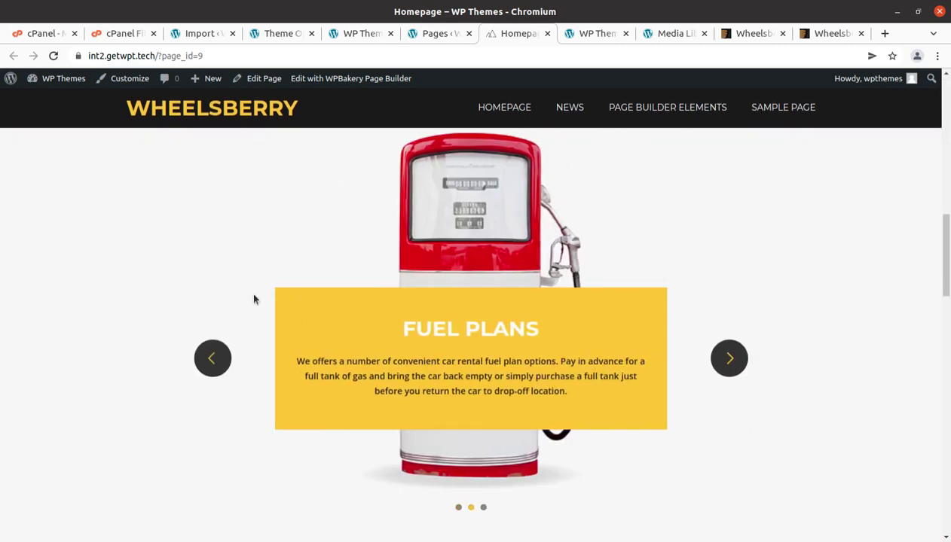
scroll(230, 278, up, 3)
click(170, 112)
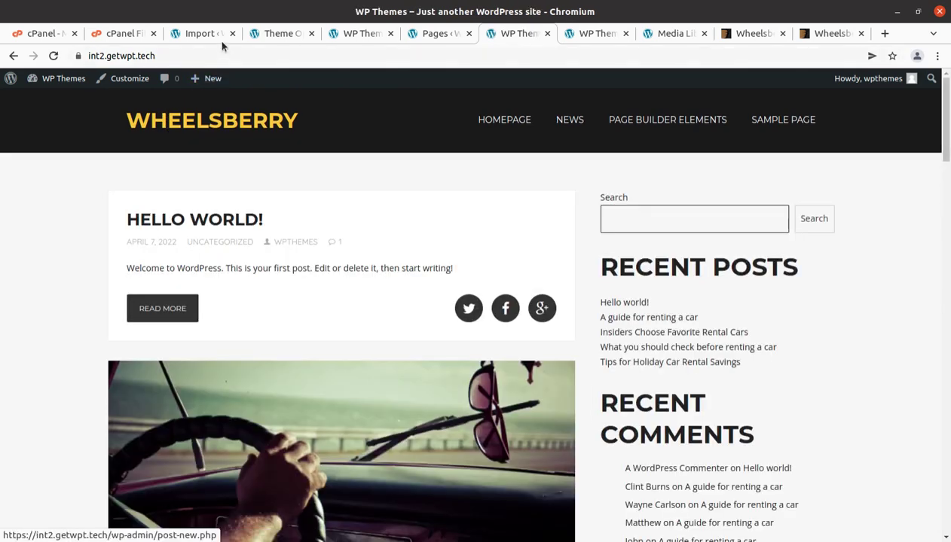
In the Customizer's Homepage Settings, set a static page with Homepage as the homepage, publish the change and close the Customizer
click(203, 33)
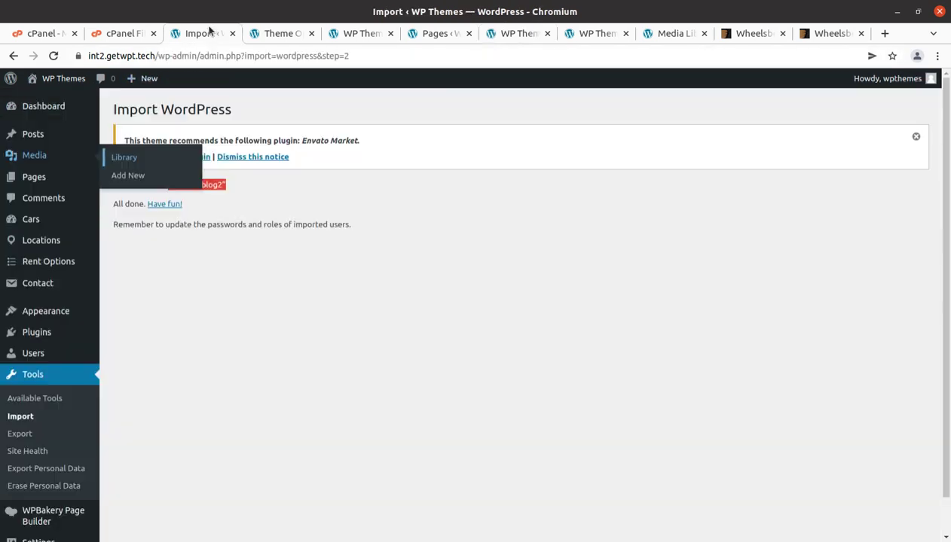
mouse_move(56, 317)
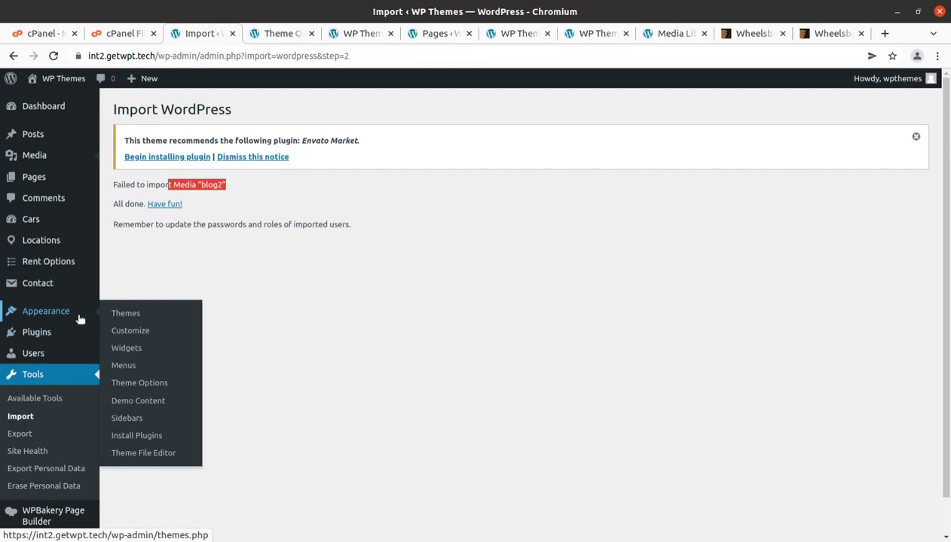
click(128, 336)
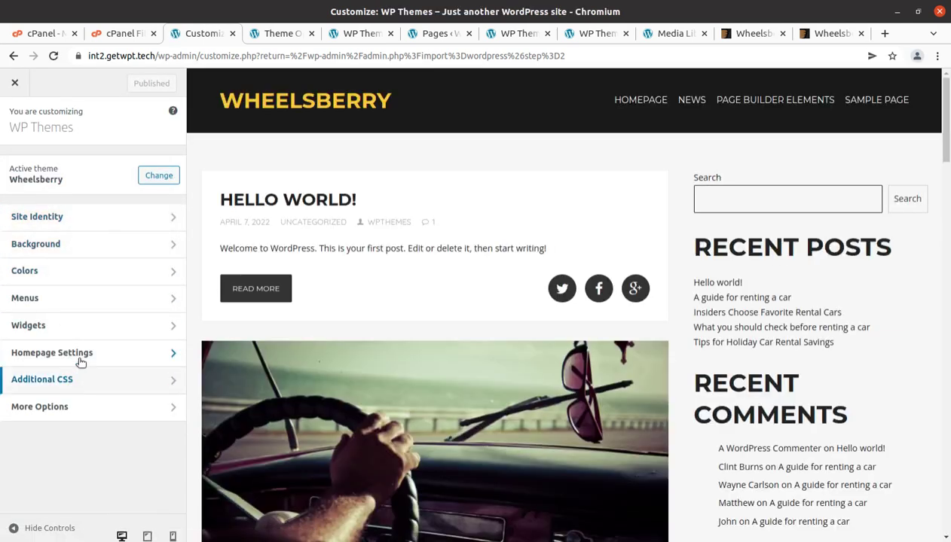
click(80, 354)
click(13, 292)
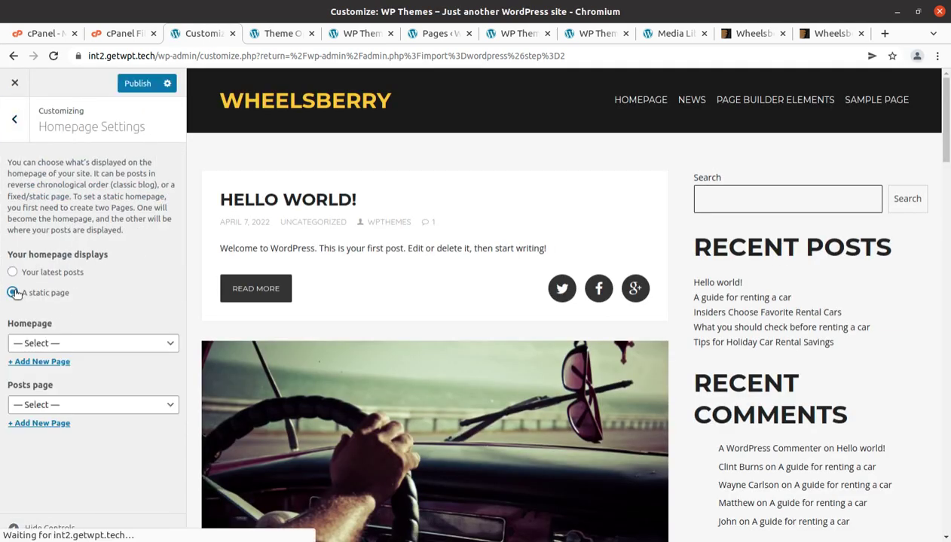
click(90, 343)
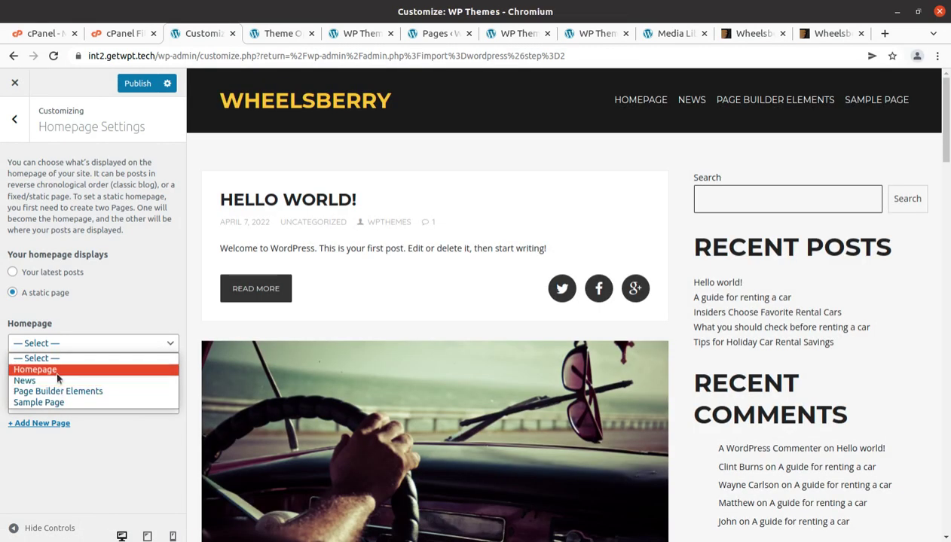
click(56, 368)
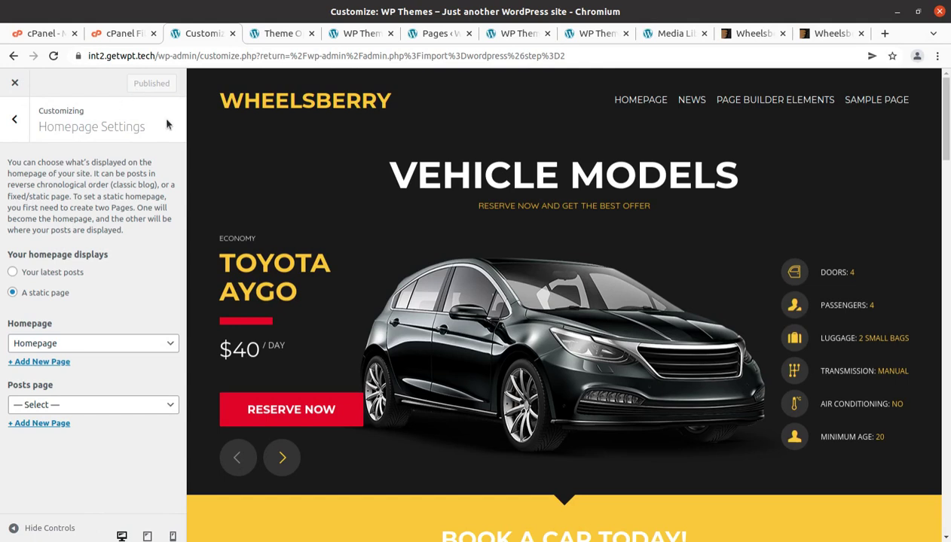
click(15, 88)
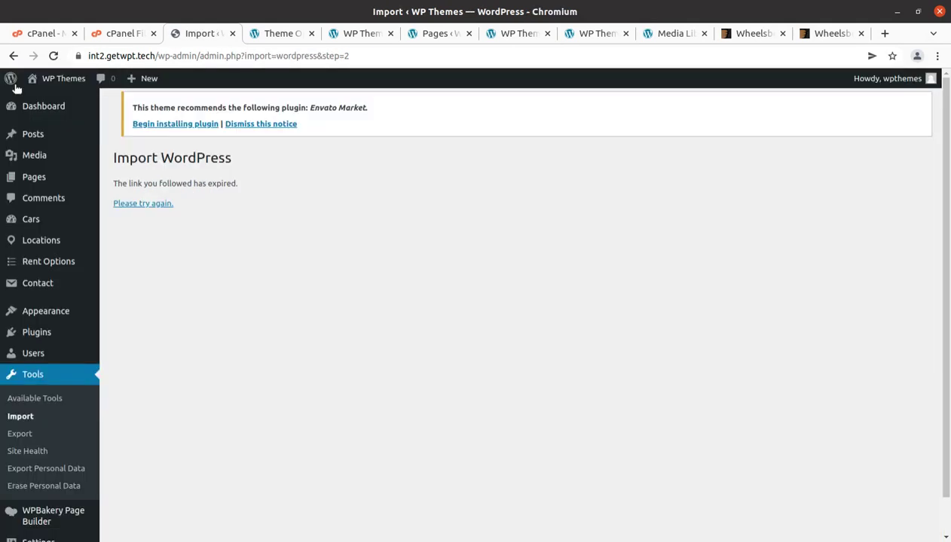
Visit the site's front page and check the booking form's pick-up location list and date calendar, continuing down to the About Us section
mouse_move(42, 84)
click(40, 104)
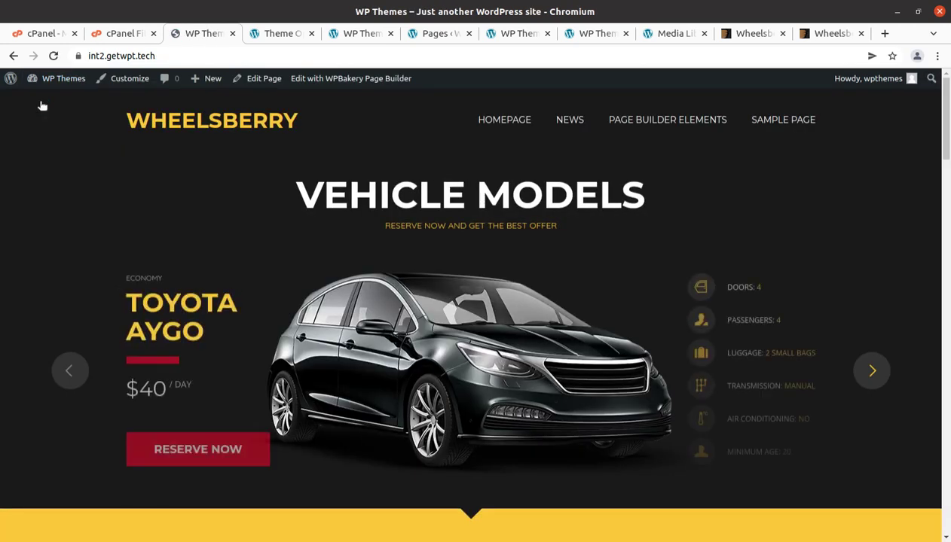
scroll(324, 216, down, 5)
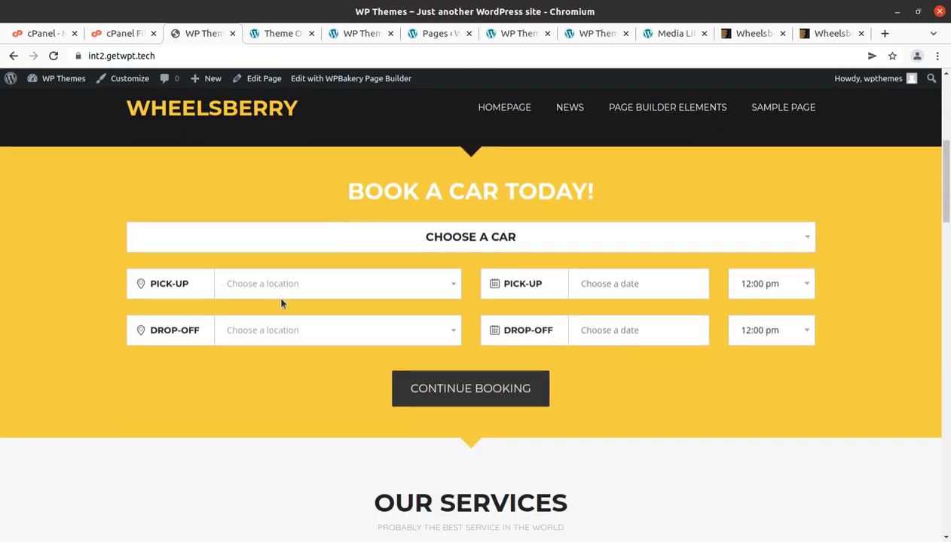
click(278, 290)
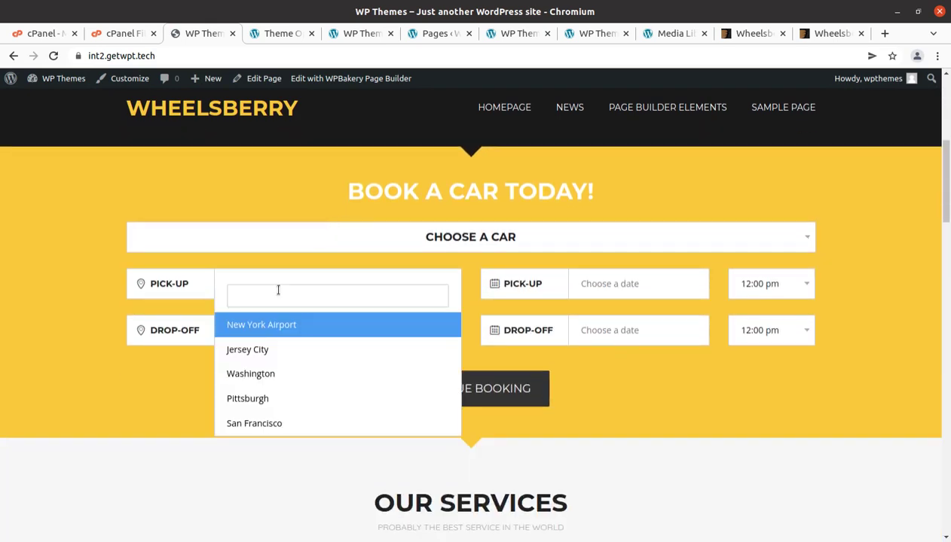
click(604, 294)
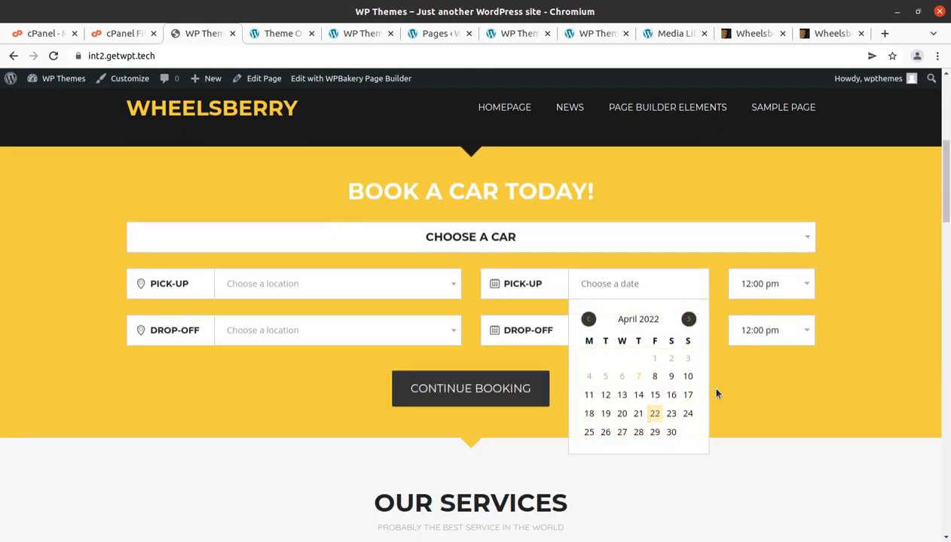
scroll(745, 400, down, 7)
scroll(743, 408, down, 3)
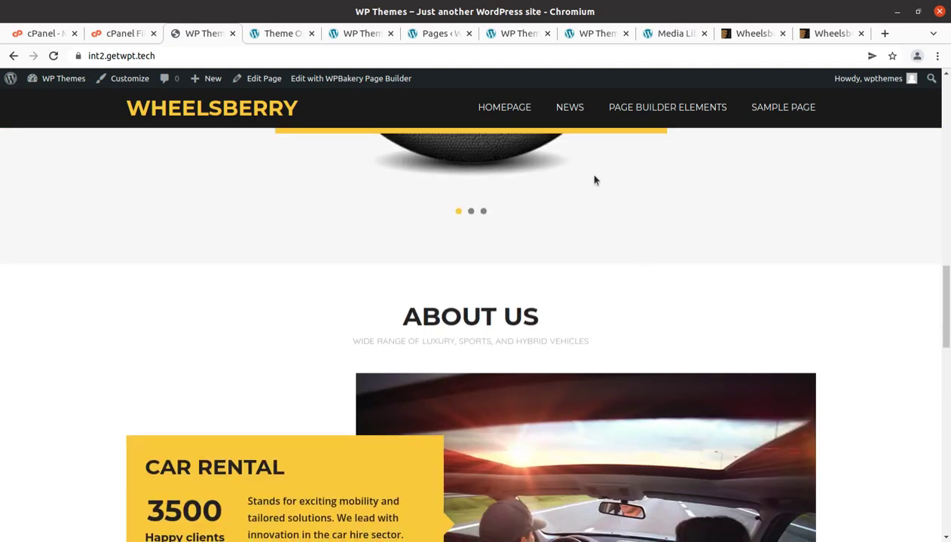
View the site's News page, return to the homepage through the site logo and look through its booking, services and About Us sections
click(566, 110)
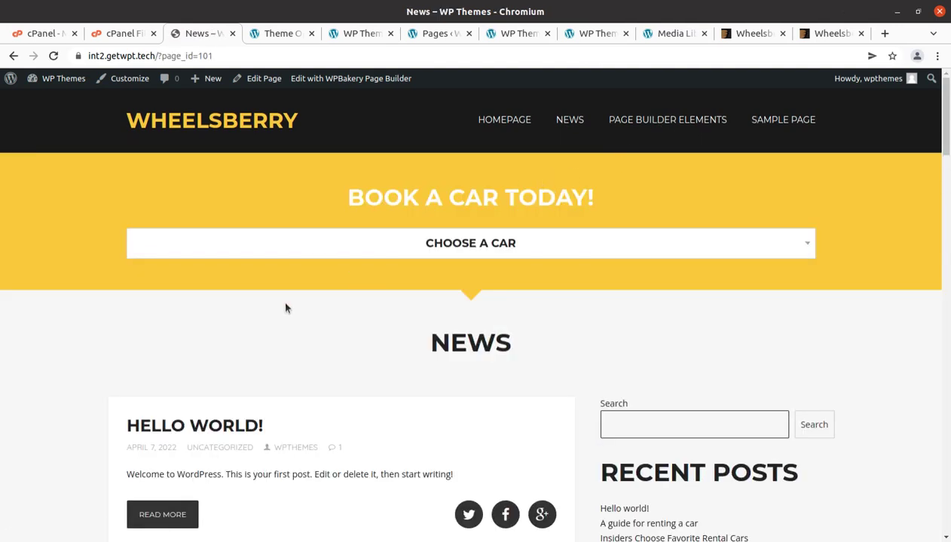
click(166, 125)
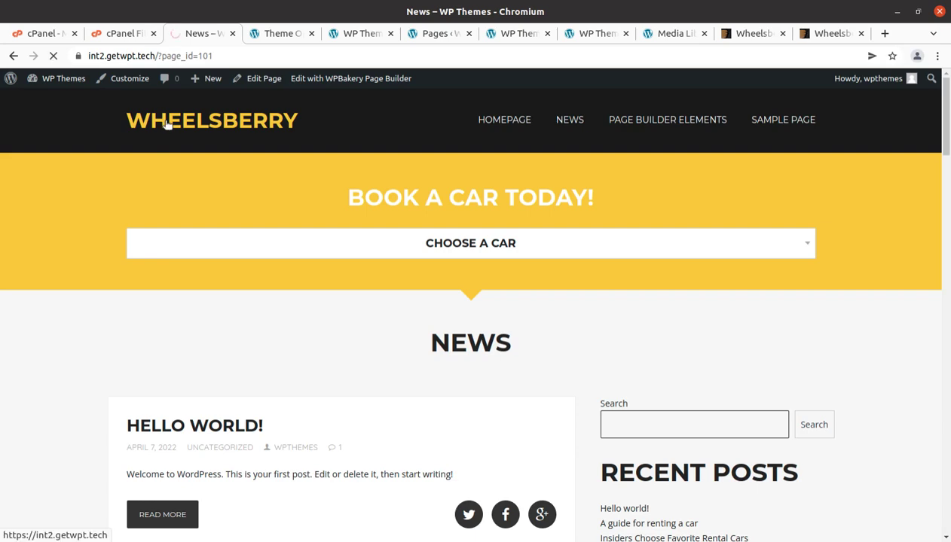
scroll(458, 258, down, 5)
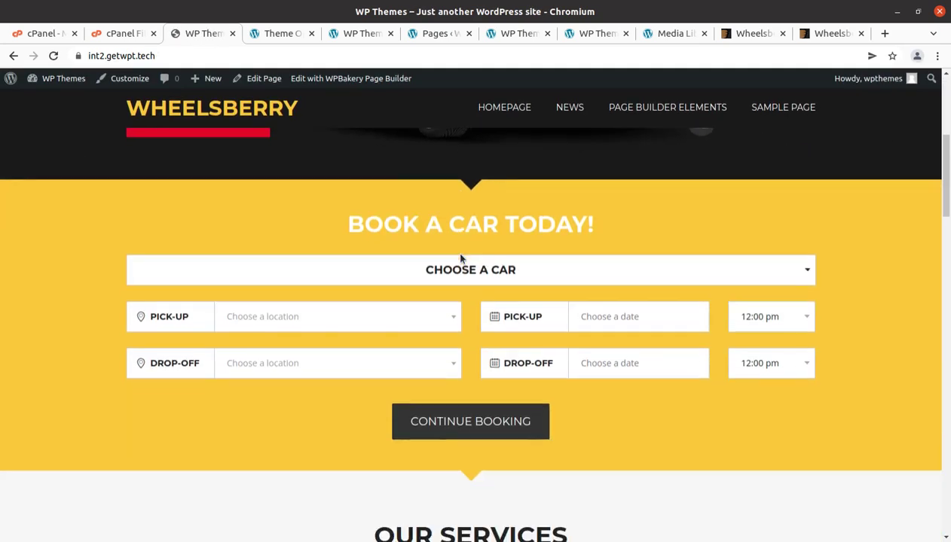
scroll(461, 258, down, 7)
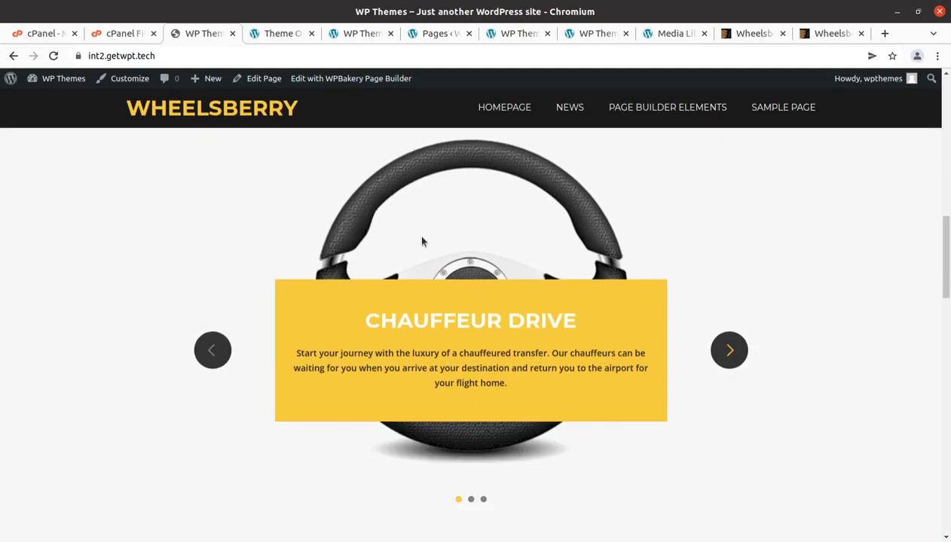
scroll(424, 339, down, 3)
scroll(435, 397, down, 2)
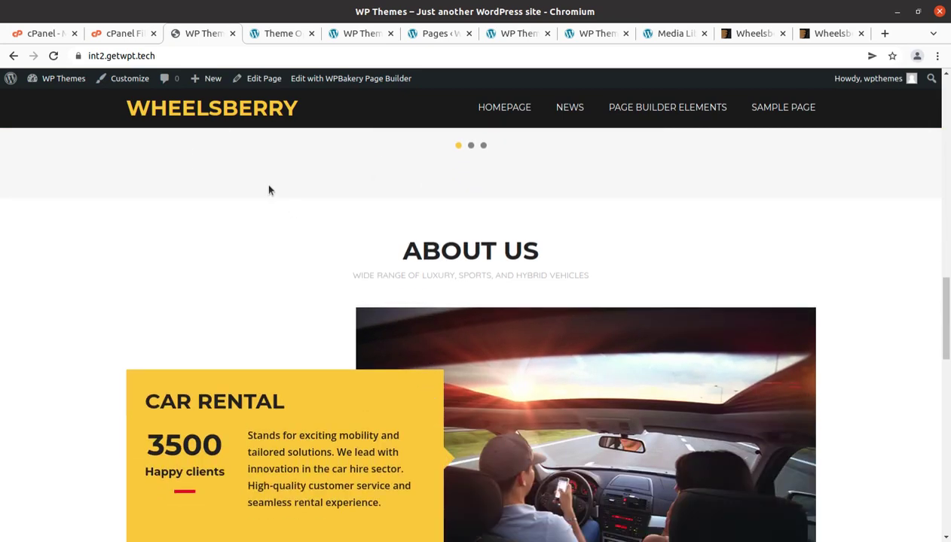
scroll(298, 237, up, 10)
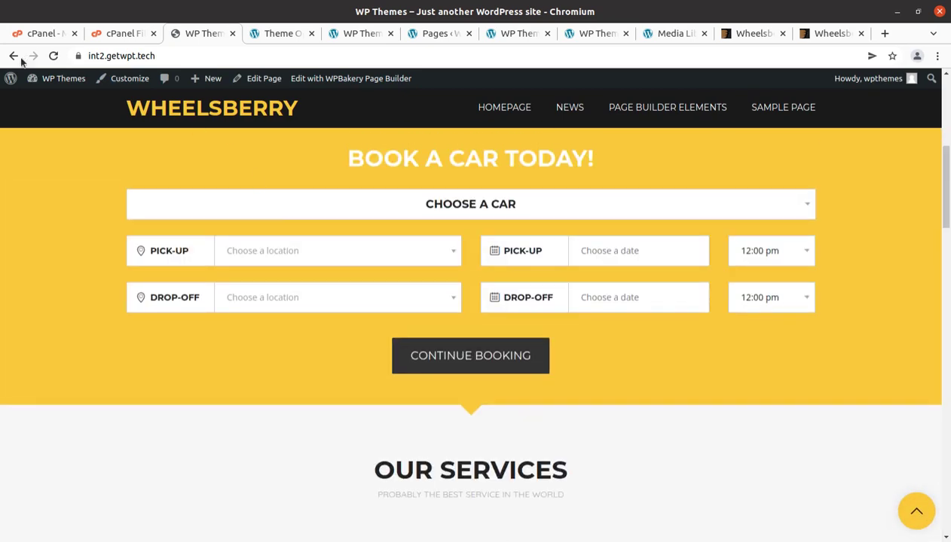
Return to the WordPress dashboard and open the list of cars in a new tab
mouse_move(54, 80)
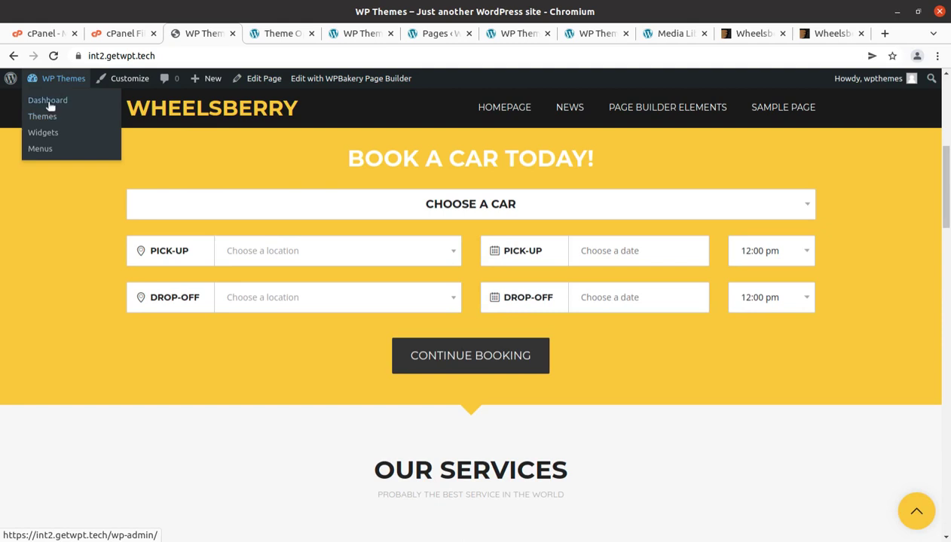
click(48, 102)
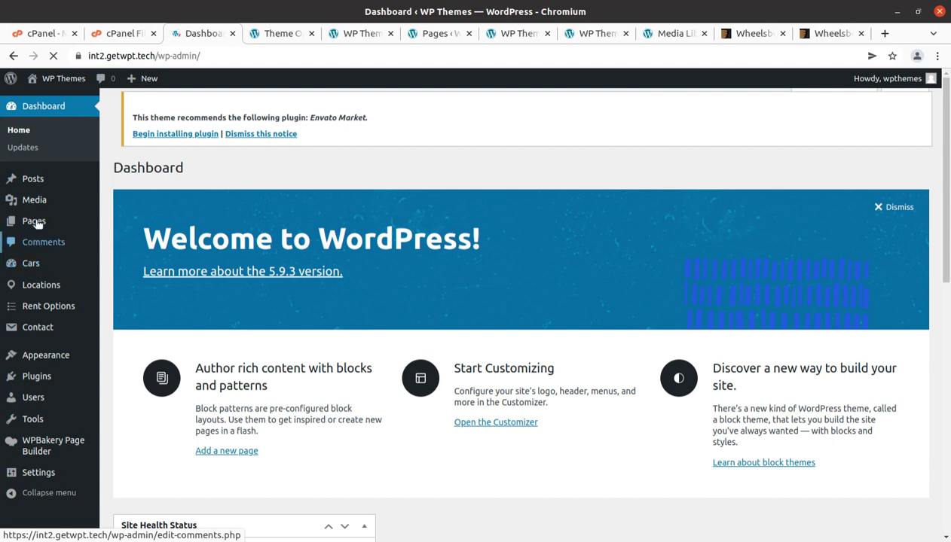
middle_click(31, 264)
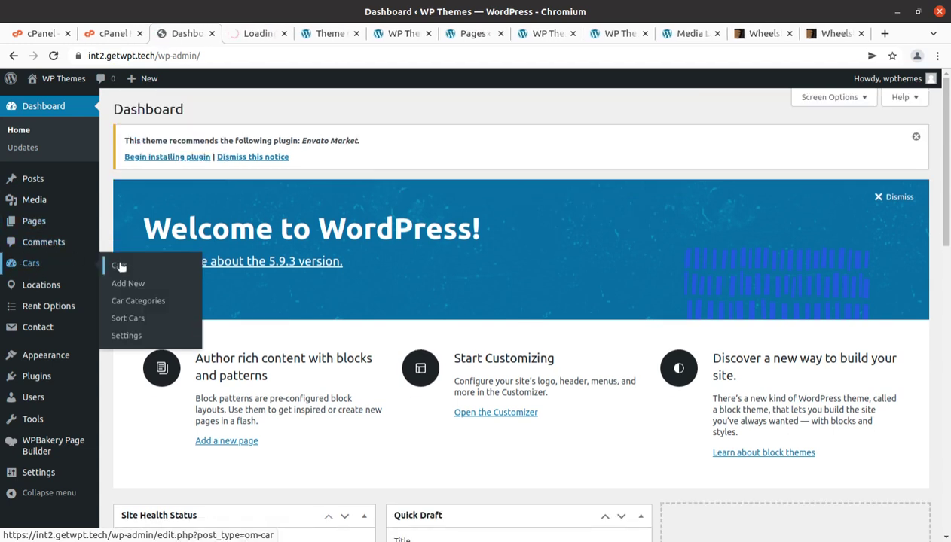
click(249, 33)
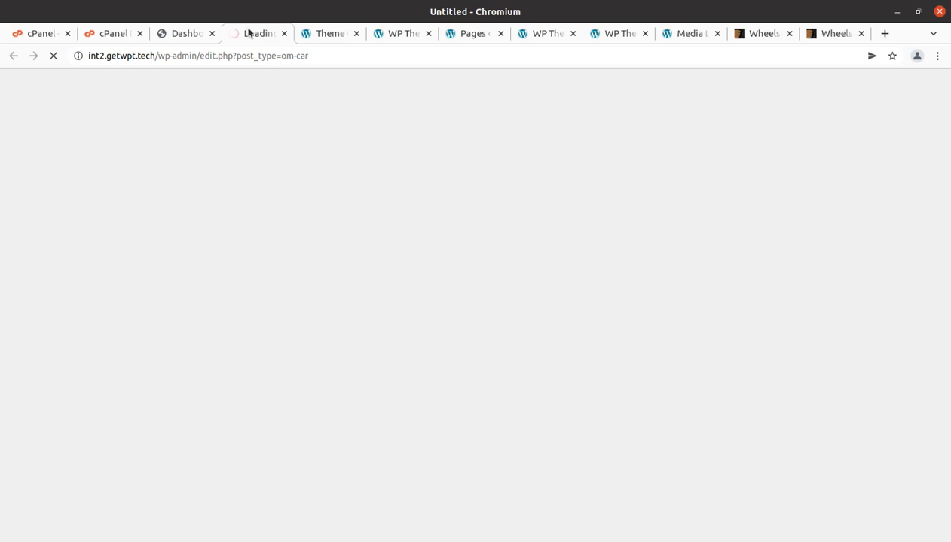
click(185, 35)
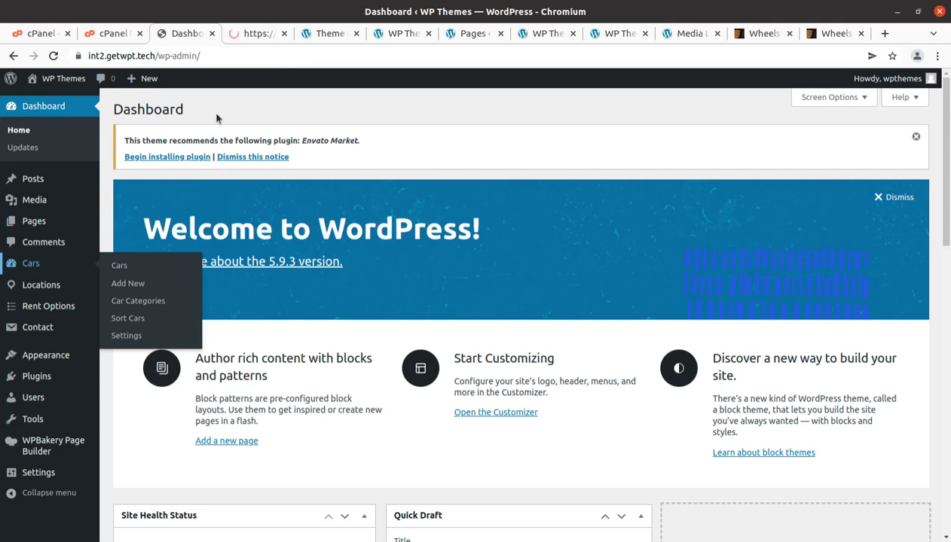
click(252, 35)
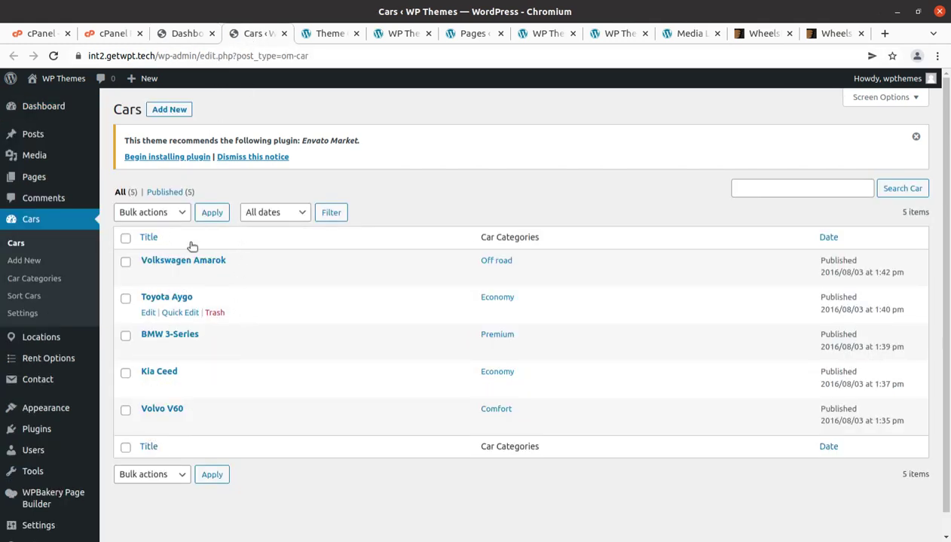
Open the Volkswagen Amarok car for editing in a new tab and examine its car details and custom fields
mouse_move(145, 281)
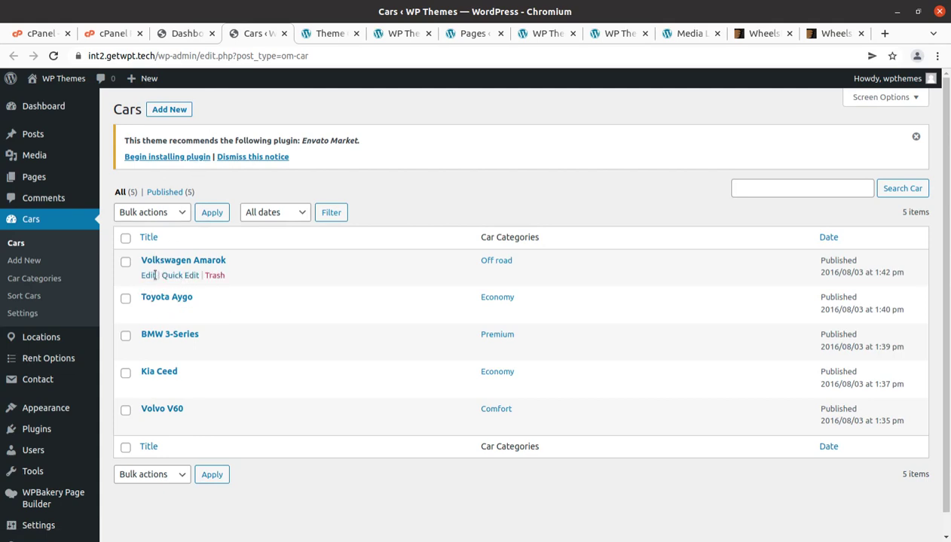
middle_click(149, 277)
click(300, 33)
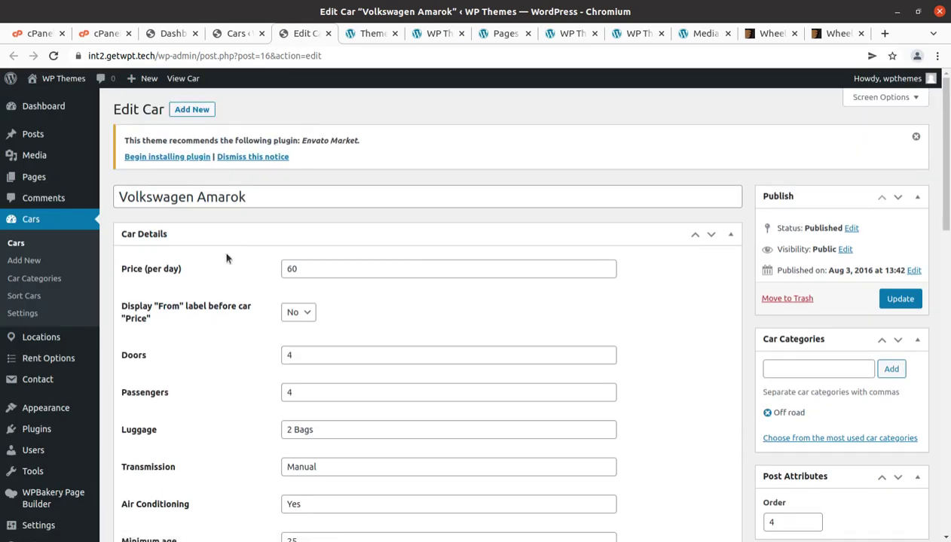
scroll(377, 293, down, 1)
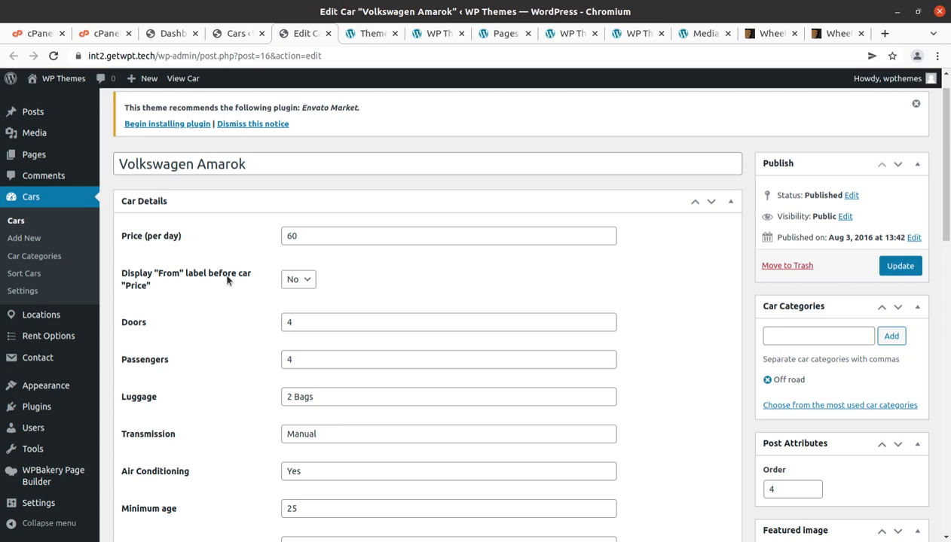
scroll(181, 338, down, 10)
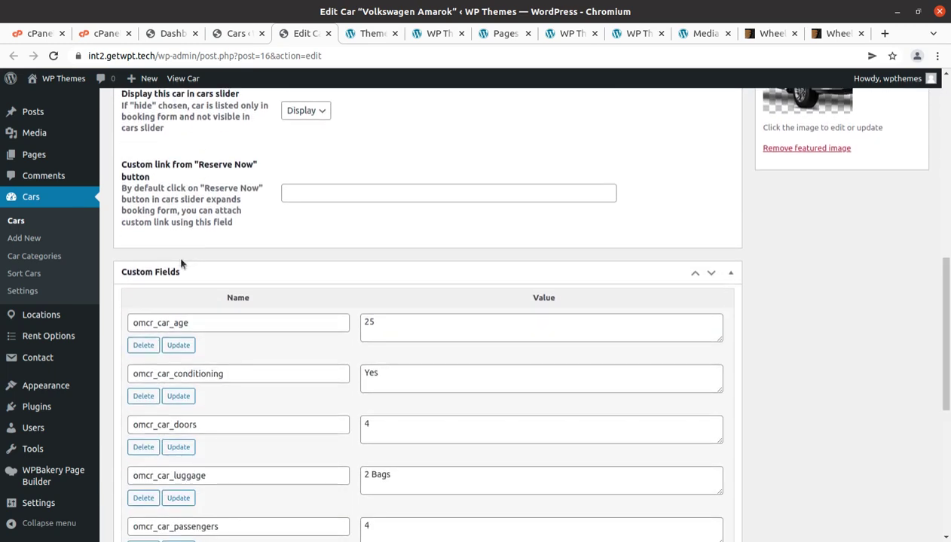
scroll(284, 257, down, 3)
scroll(284, 257, down, 5)
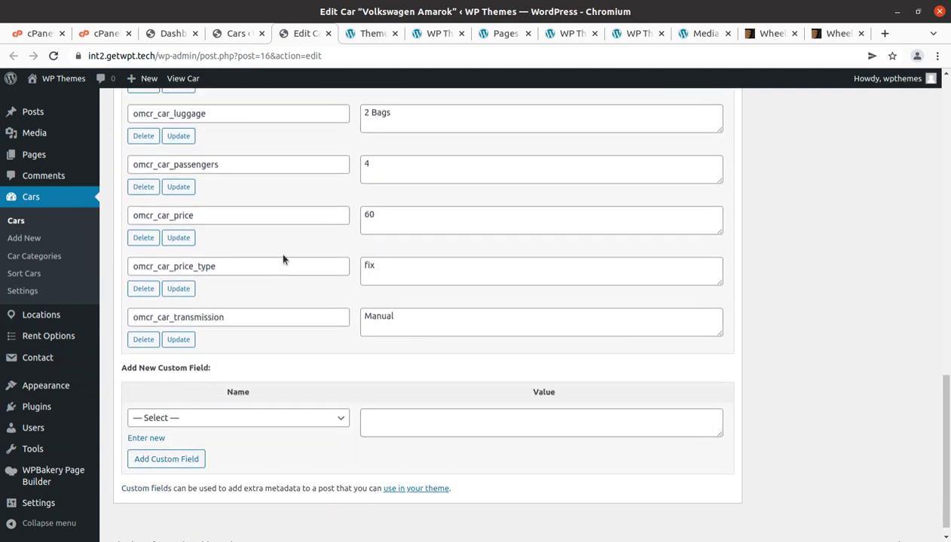
scroll(283, 260, up, 5)
scroll(283, 259, up, 15)
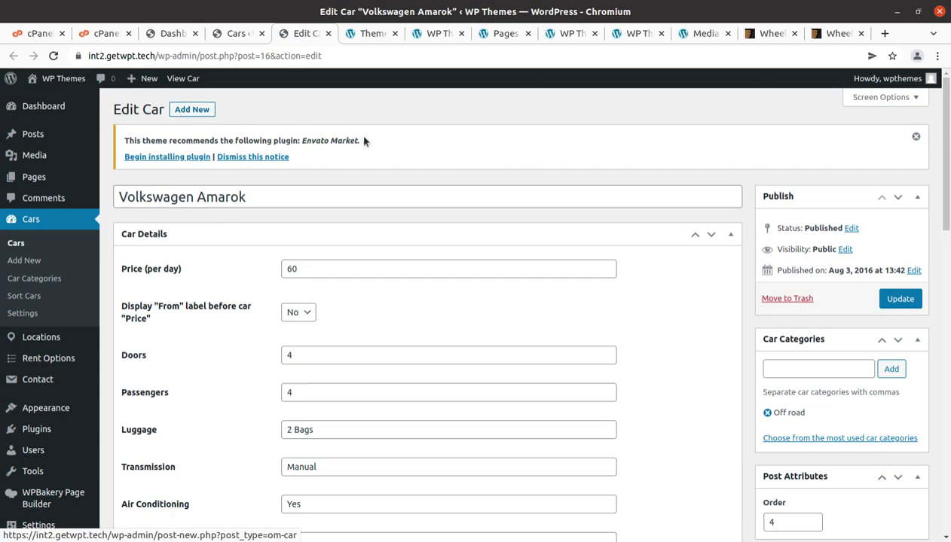
View the blank form for adding a car, followed by the Car Categories and Sort Cars pages
scroll(779, 251, down, 4)
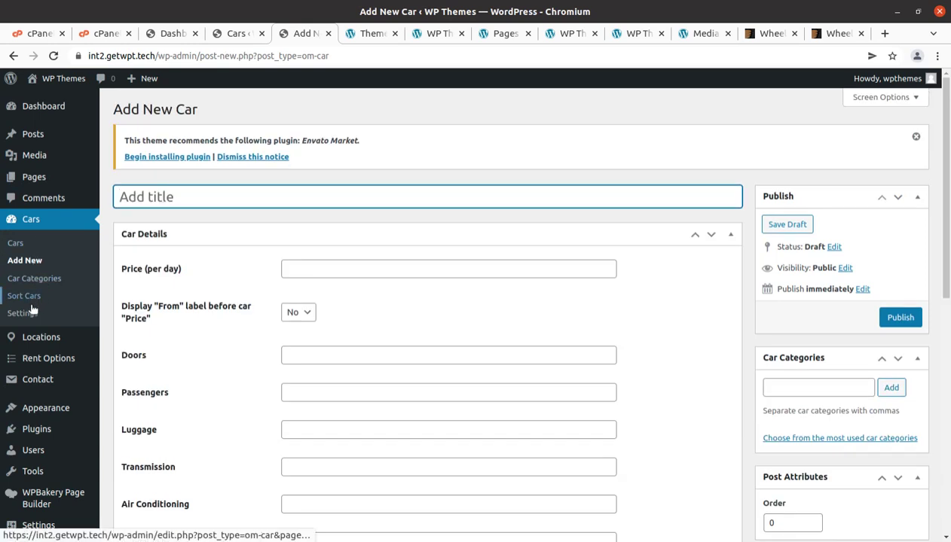
click(34, 279)
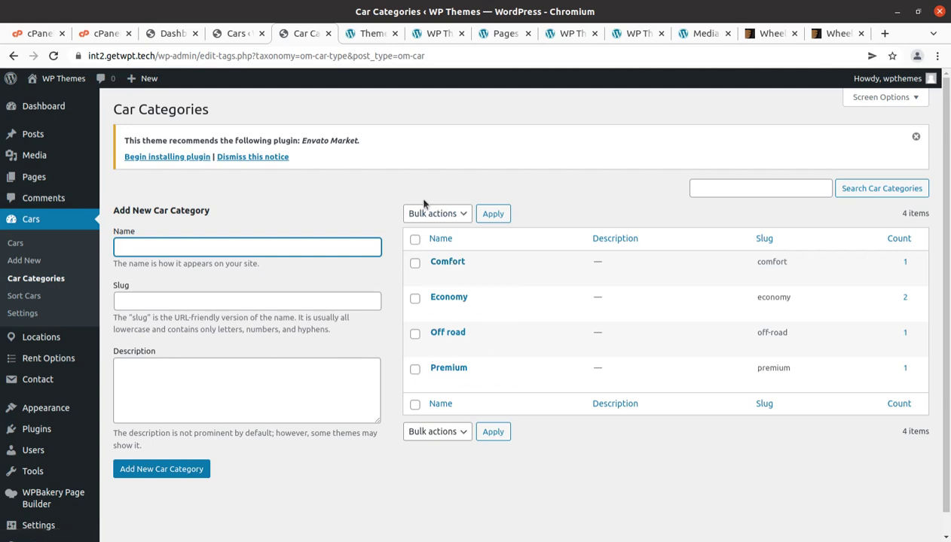
click(21, 299)
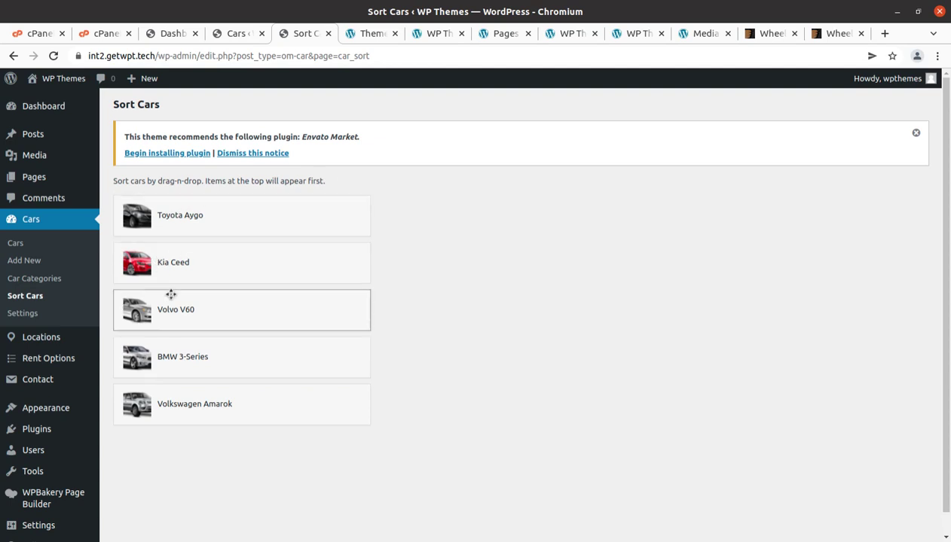
Open the Car Rental Settings and examine the price currency, booking messages and pick-up/drop-off location and time options
click(27, 315)
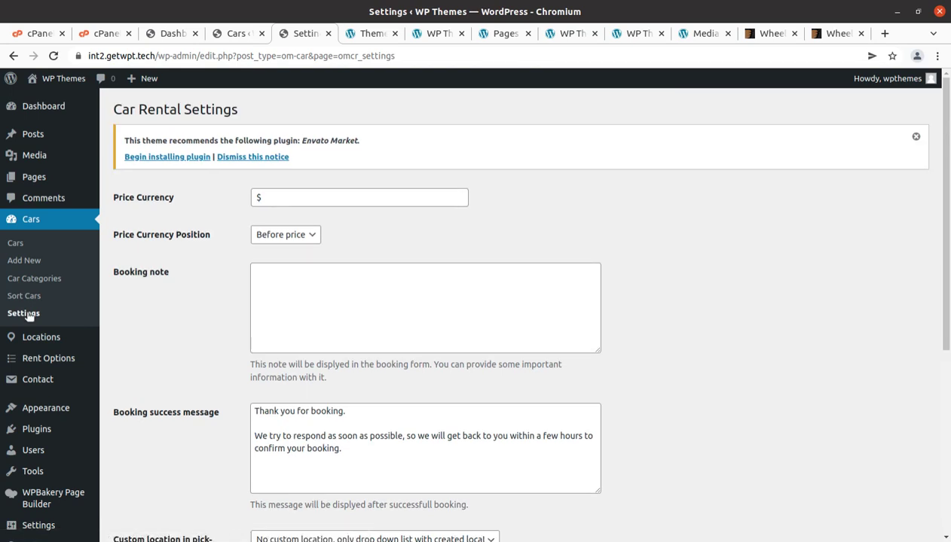
drag(279, 197, 238, 202)
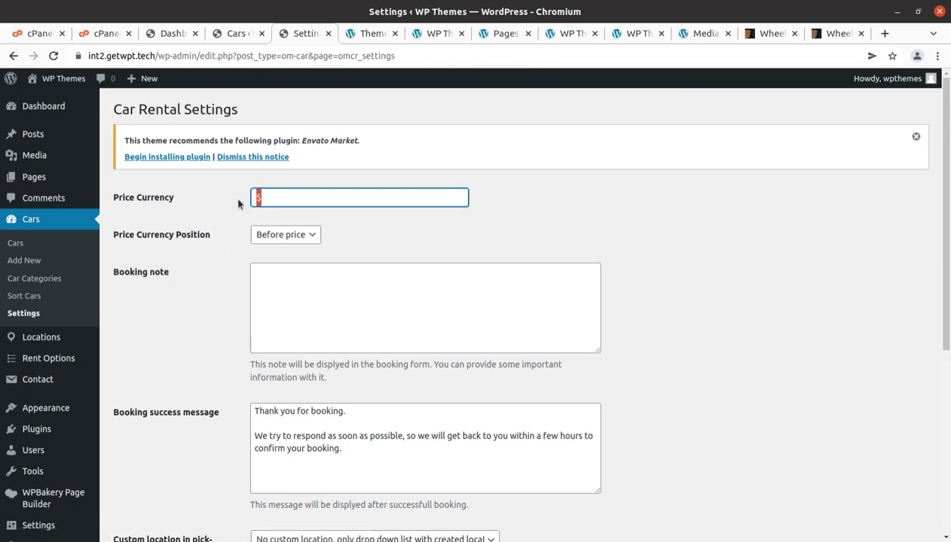
click(229, 211)
scroll(262, 314, down, 5)
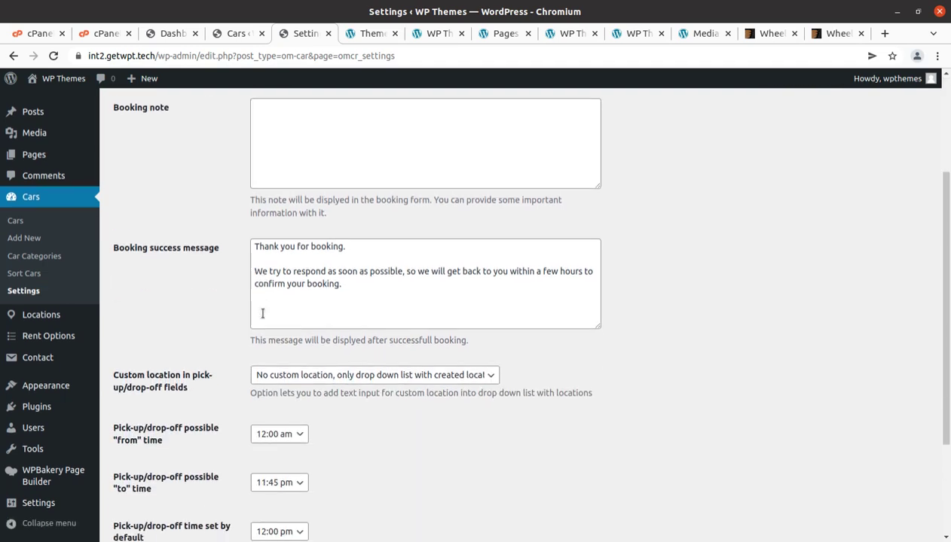
scroll(260, 311, down, 1)
scroll(260, 310, up, 4)
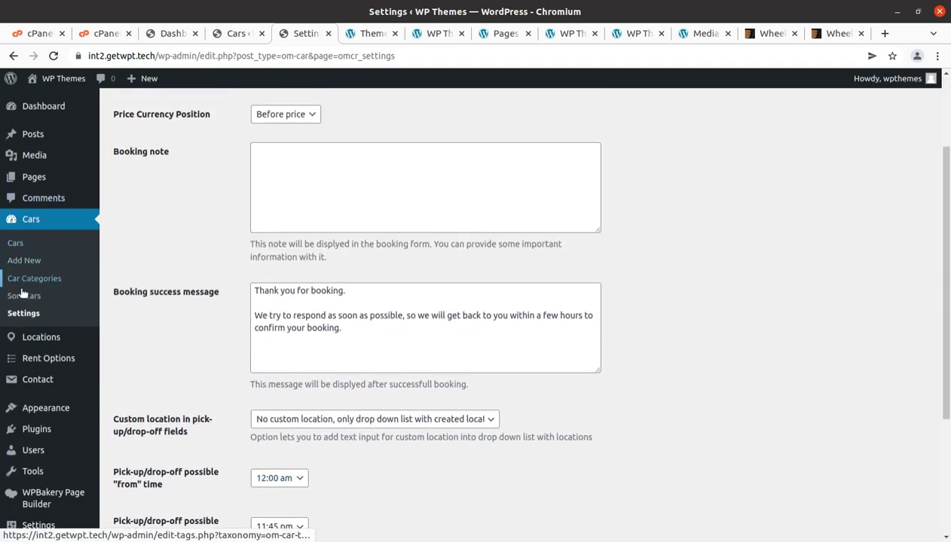
View the list of rental locations and open the list of rent options
mouse_move(36, 334)
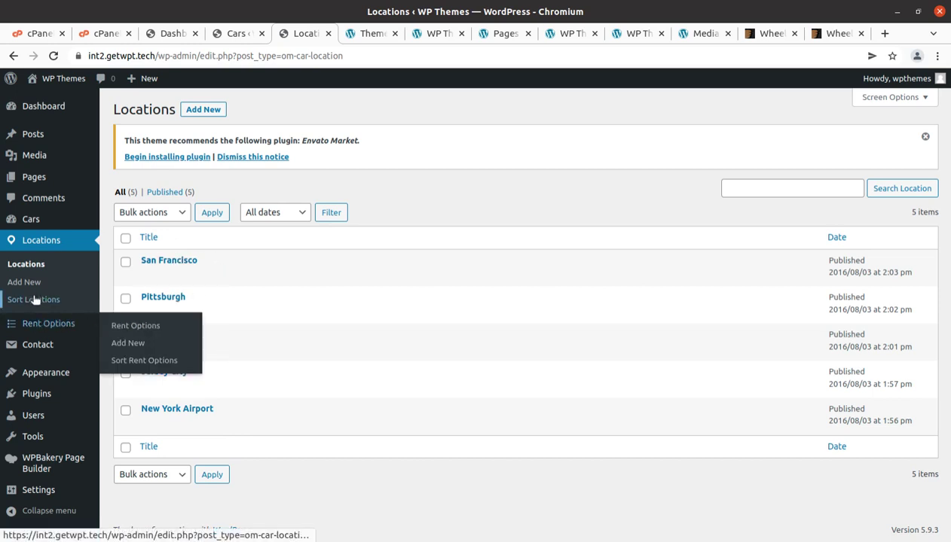
click(43, 331)
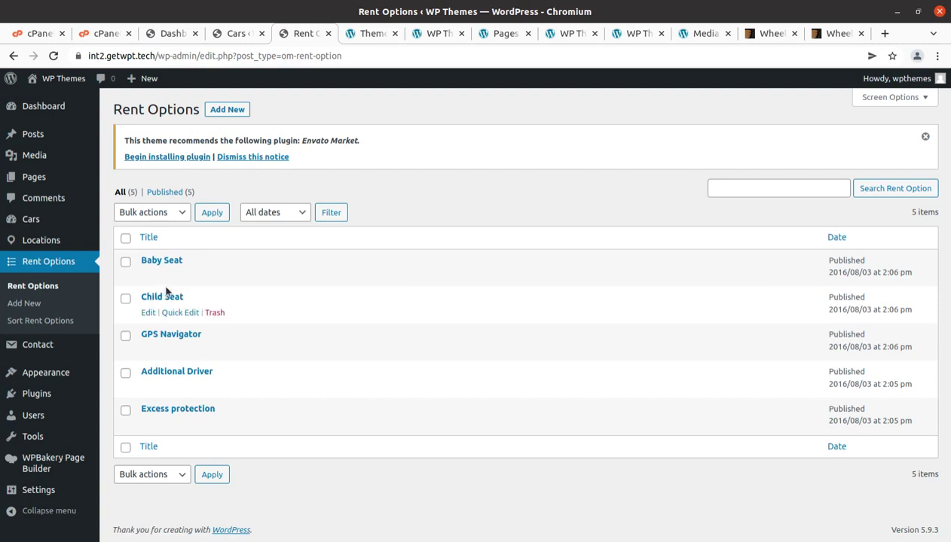
Open the Baby Seat rent option for editing in a new tab and examine its price, period, availability and custom fields
middle_click(147, 276)
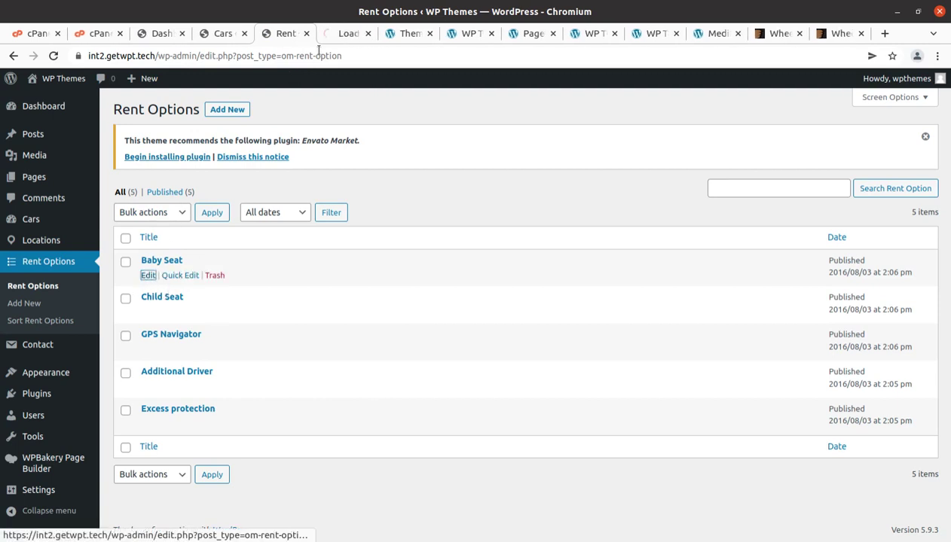
click(340, 33)
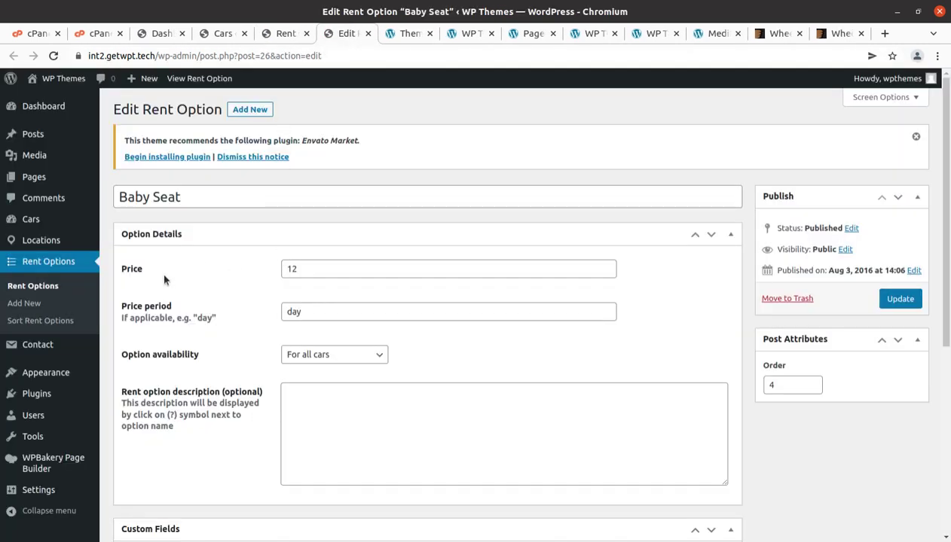
scroll(162, 270, down, 3)
scroll(161, 257, up, 3)
scroll(159, 244, down, 2)
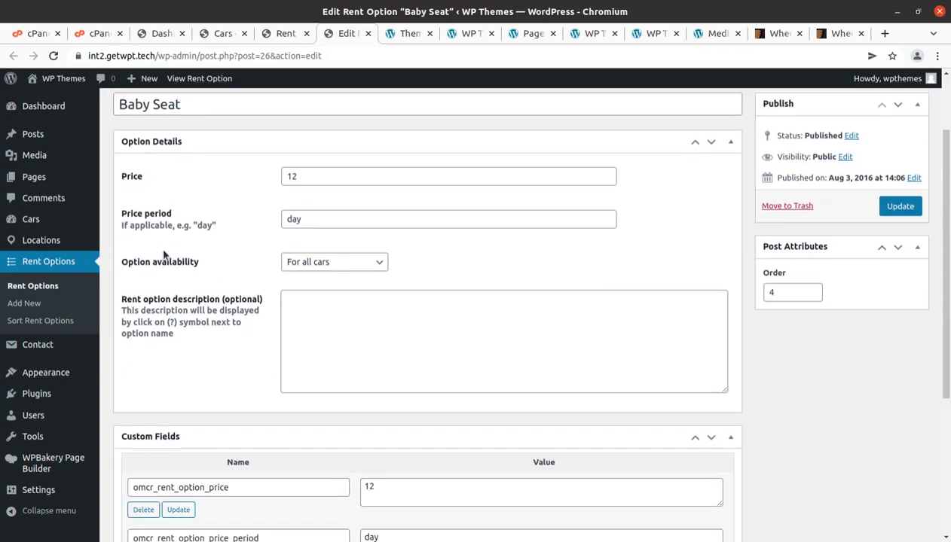
Examine the custom fields and option details of the Baby Seat rent option
scroll(179, 259, down, 3)
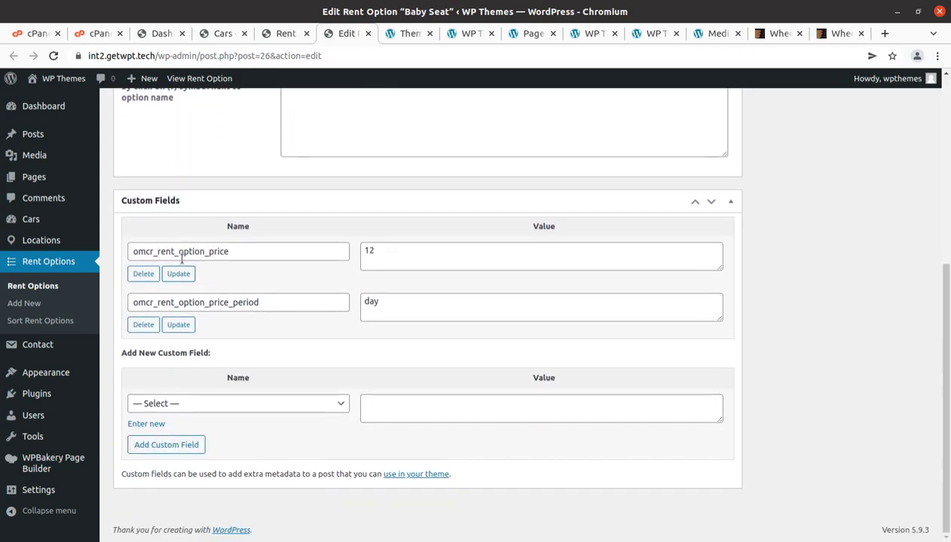
scroll(181, 260, up, 2)
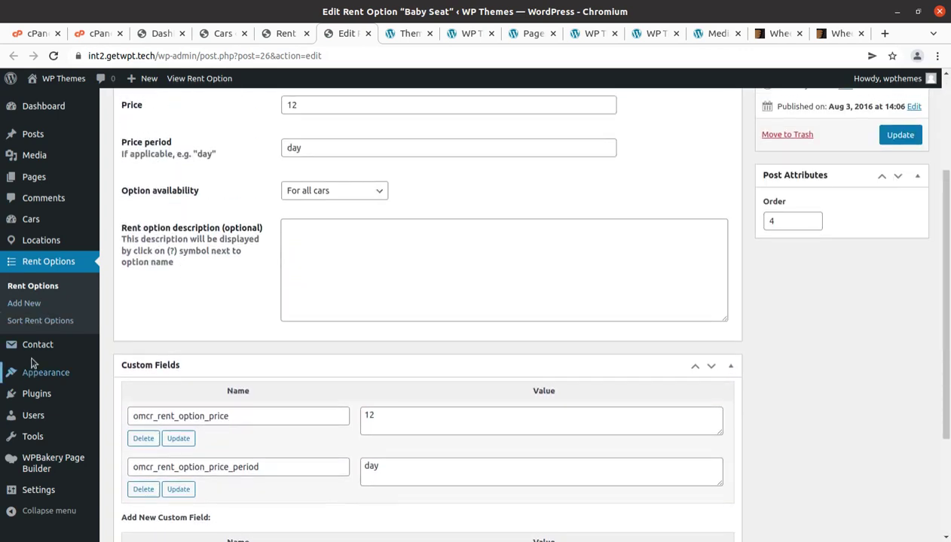
mouse_move(36, 352)
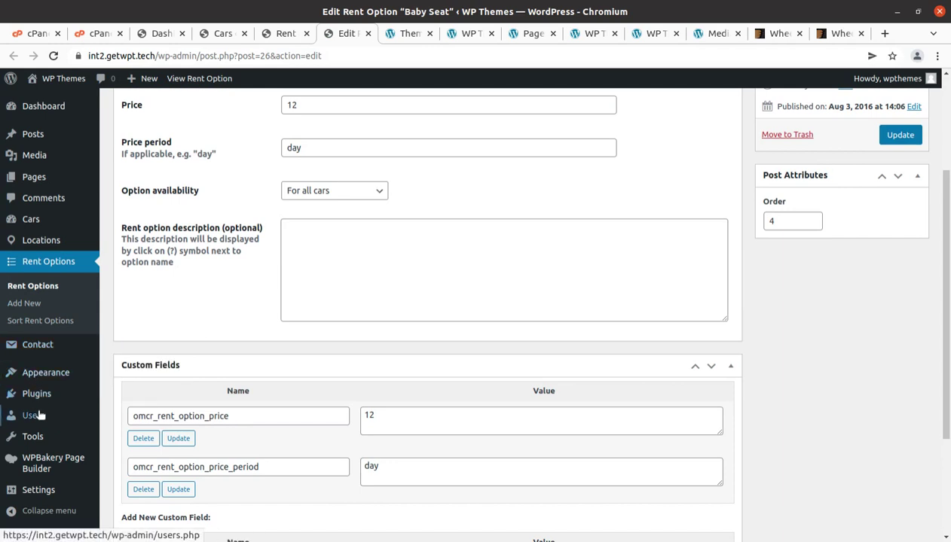
mouse_move(37, 379)
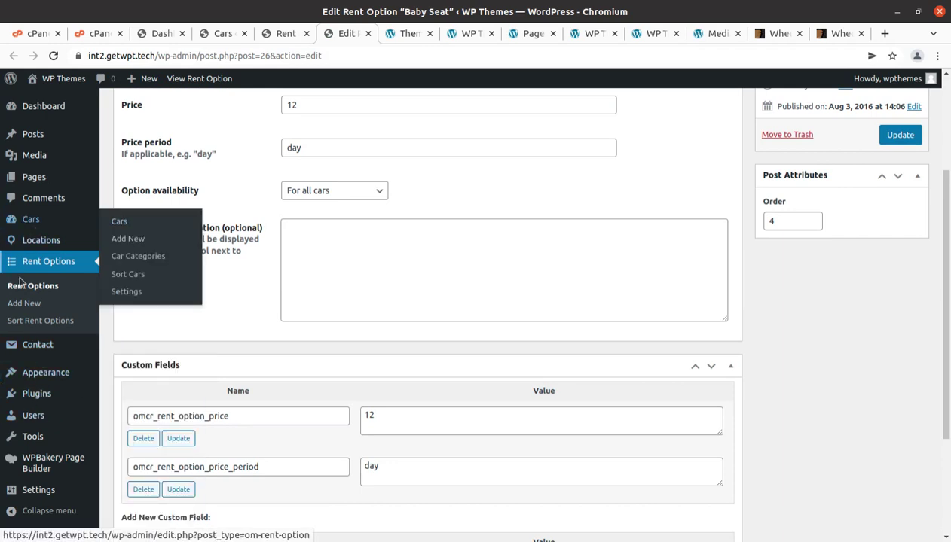
mouse_move(28, 221)
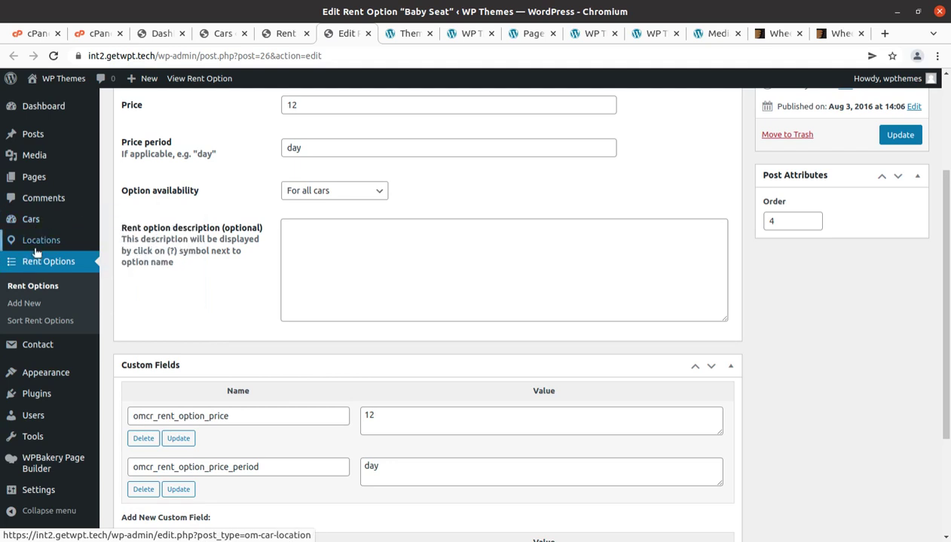
Open the Theme Options and look over the General settings section
mouse_move(43, 251)
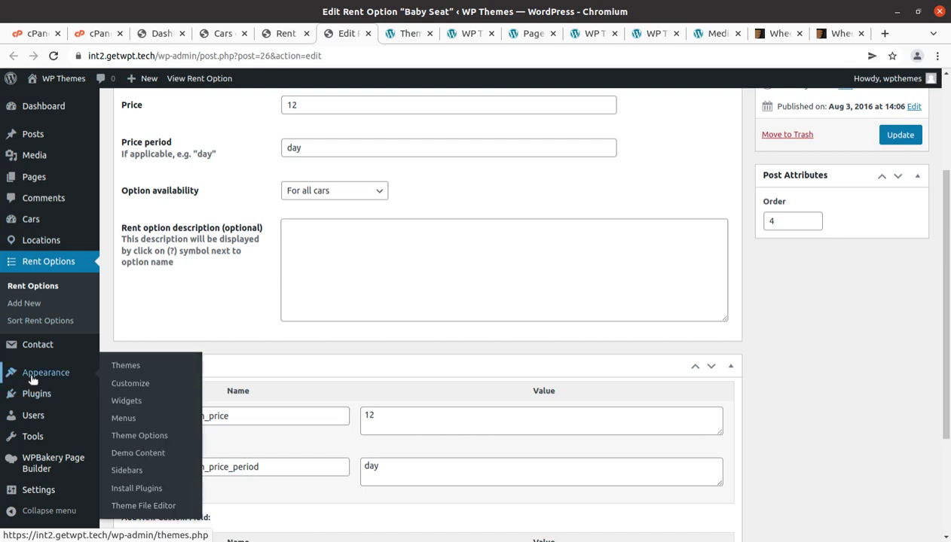
click(138, 436)
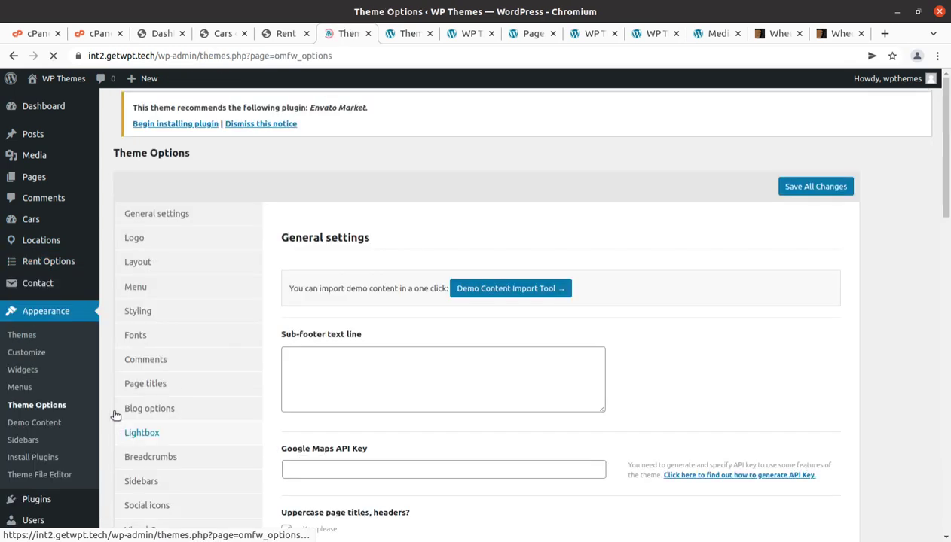
scroll(235, 229, down, 3)
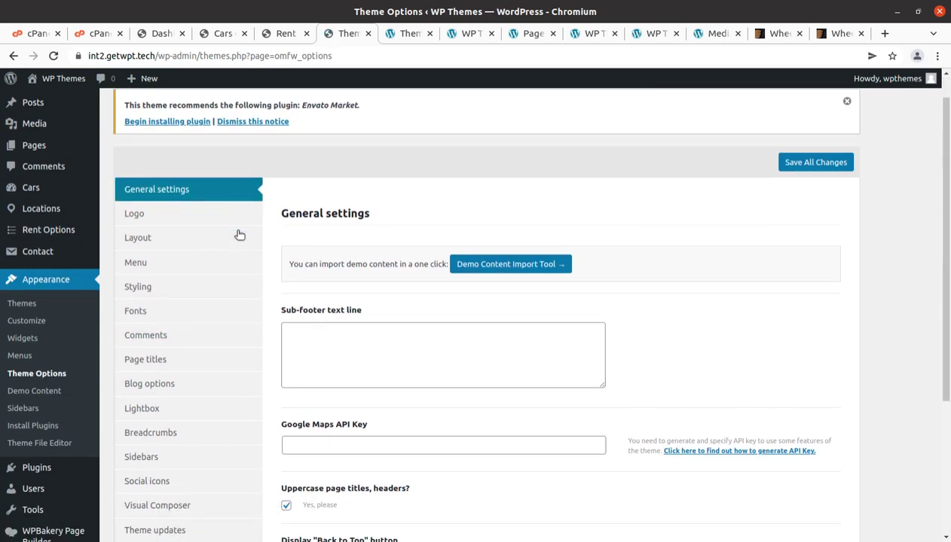
scroll(181, 249, up, 3)
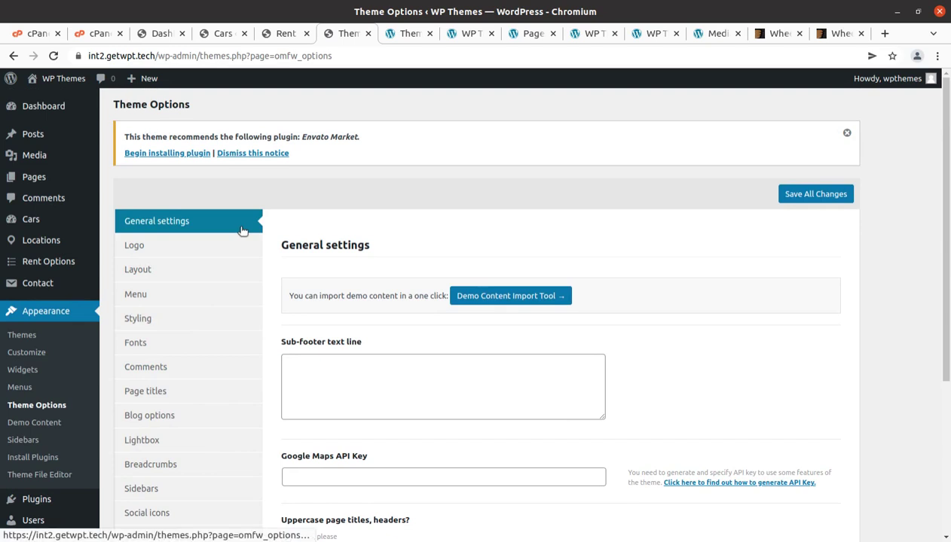
scroll(196, 222, down, 1)
Examine the theme's Logo settings, including the logo type, text, font and uppercase options
click(153, 217)
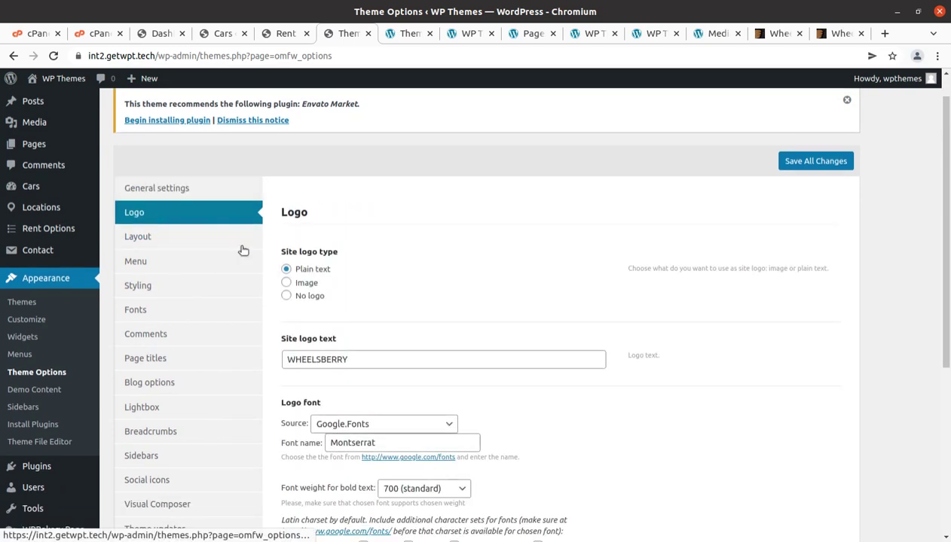
scroll(243, 250, down, 4)
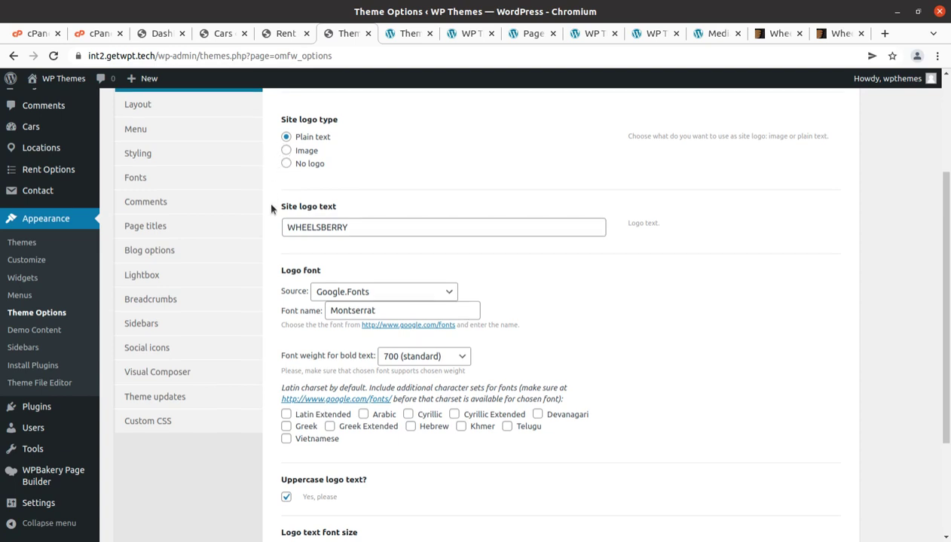
scroll(267, 200, down, 2)
scroll(276, 333, up, 4)
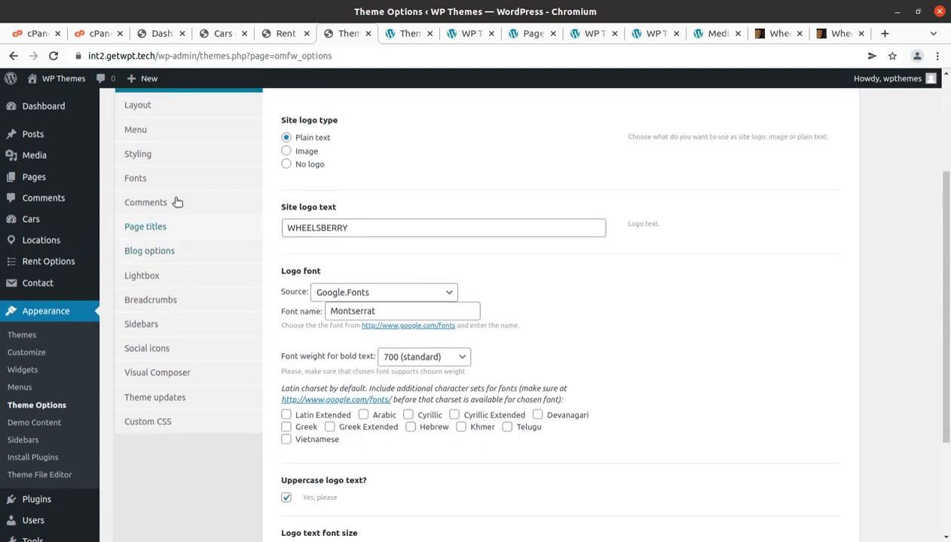
View the Layout, Menu, Styling, Fonts, Comments and Page titles sections of the Theme Options
click(147, 208)
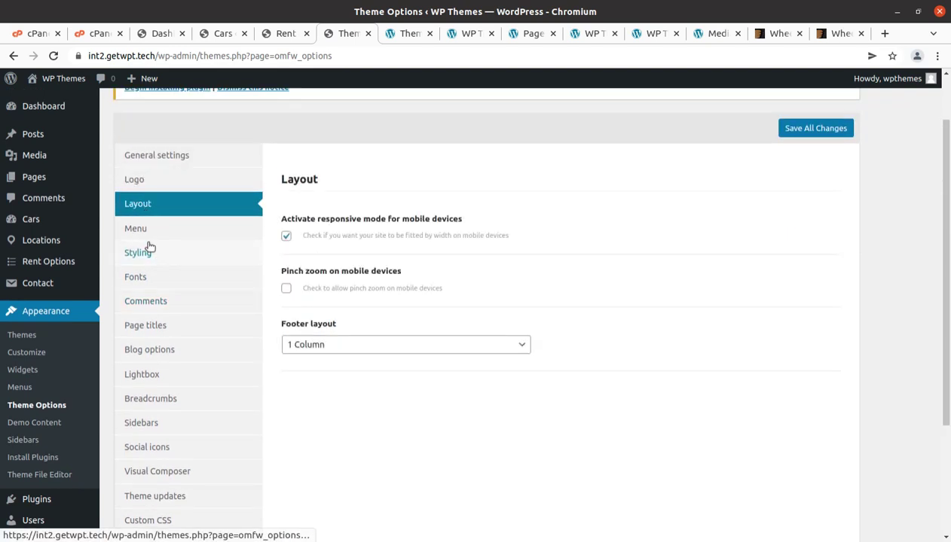
click(143, 231)
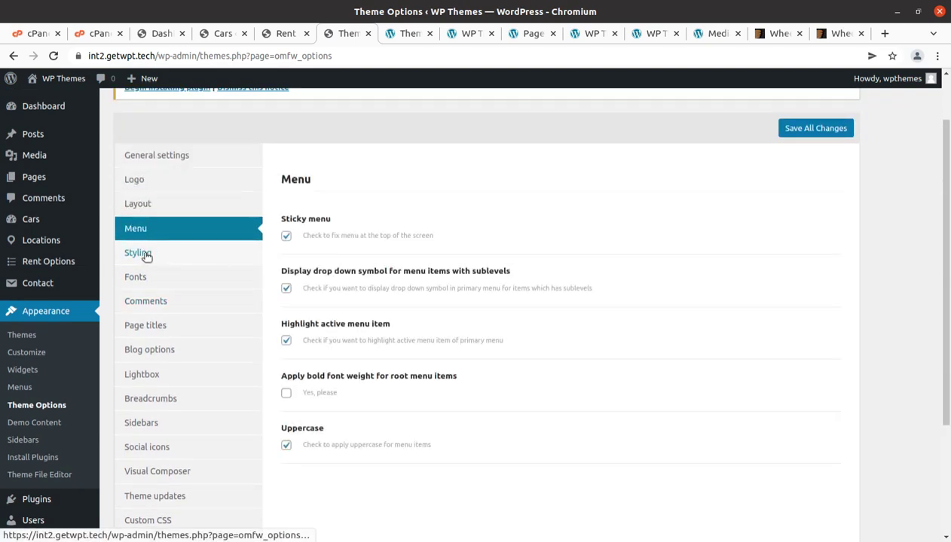
click(146, 255)
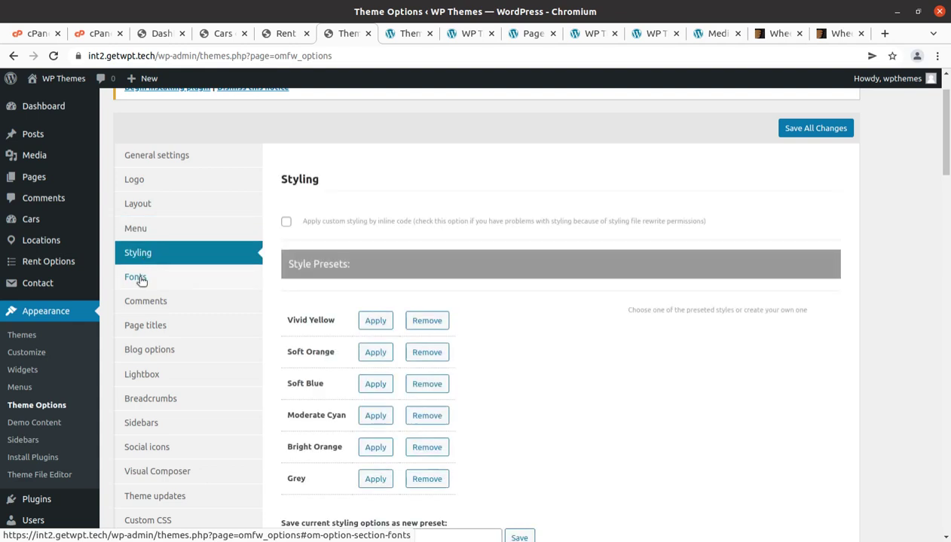
click(141, 280)
click(147, 310)
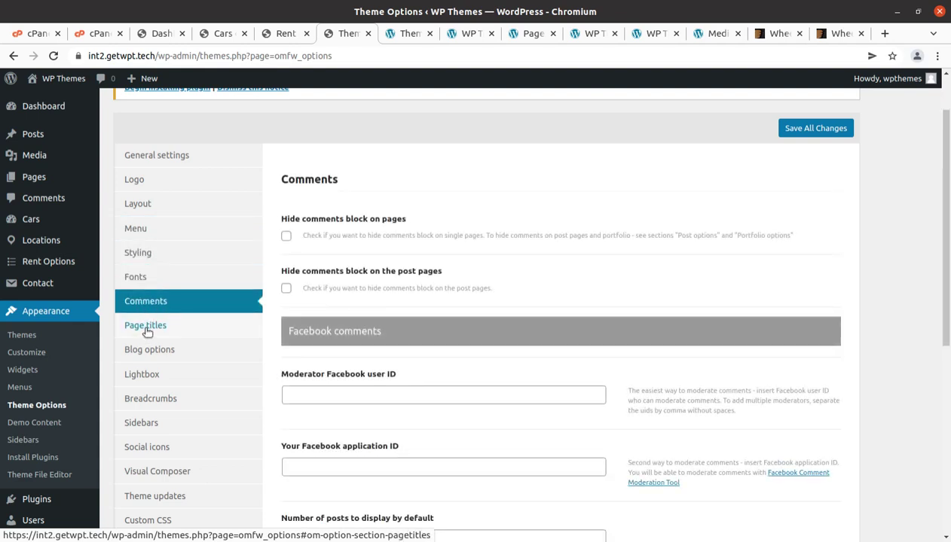
click(148, 325)
View the remaining Theme Options sections, from Blog options, Lightbox, Breadcrumbs and Sidebars through Social icons, Visual Composer, Theme updates and Custom CSS
click(175, 254)
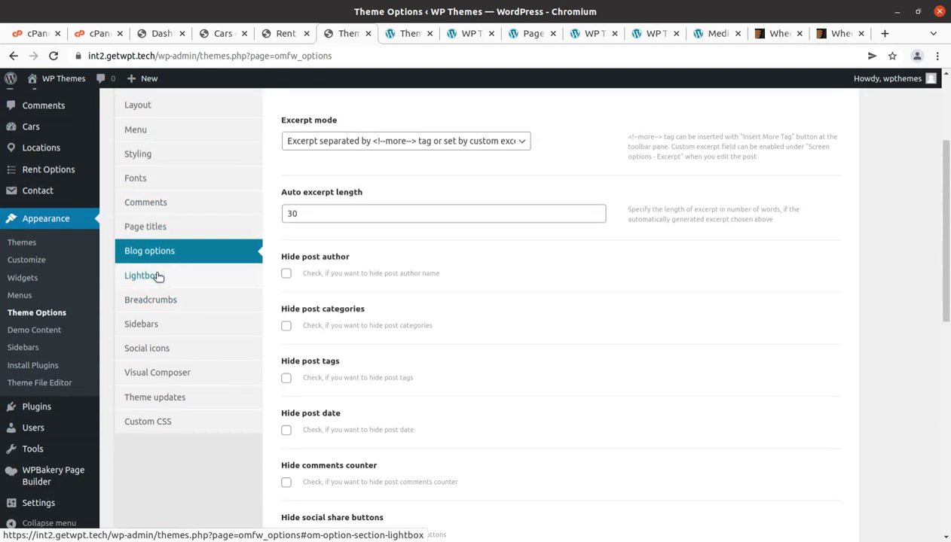
click(155, 276)
click(151, 302)
click(155, 325)
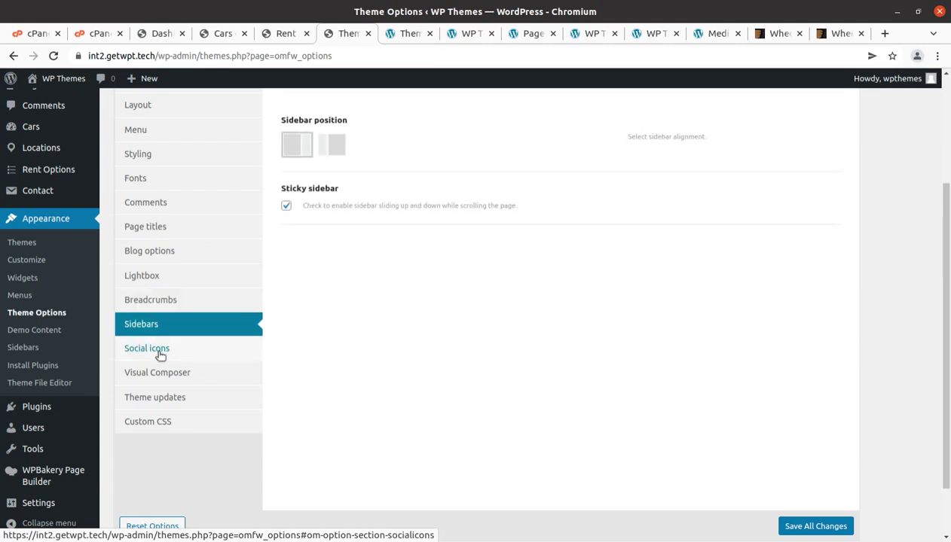
click(157, 350)
click(156, 375)
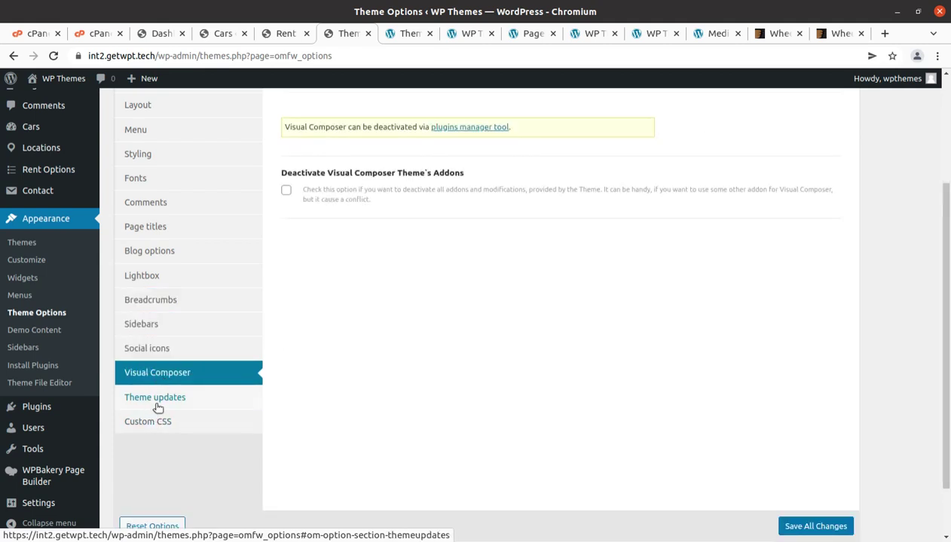
click(150, 406)
click(151, 426)
scroll(156, 420, up, 3)
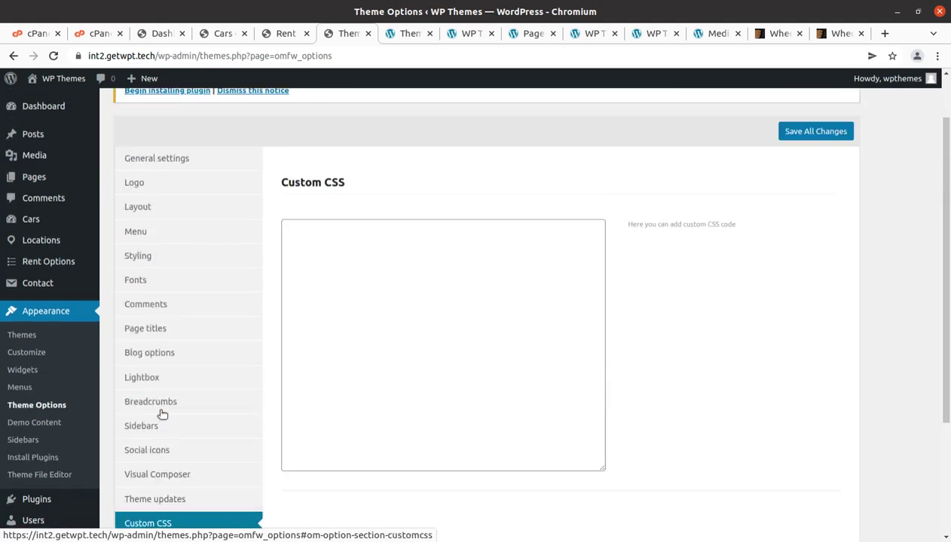
Return to the WordPress dashboard and dismiss its welcome panel
click(143, 243)
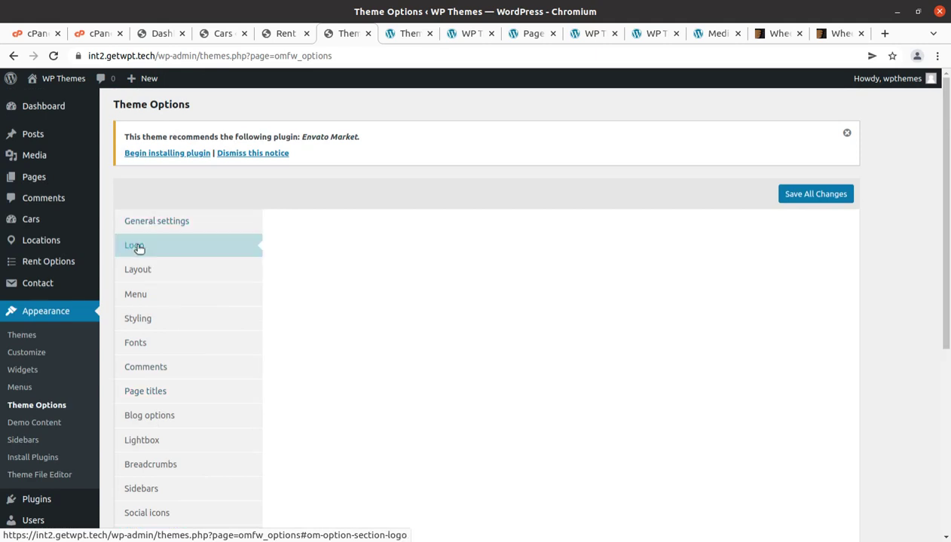
click(50, 108)
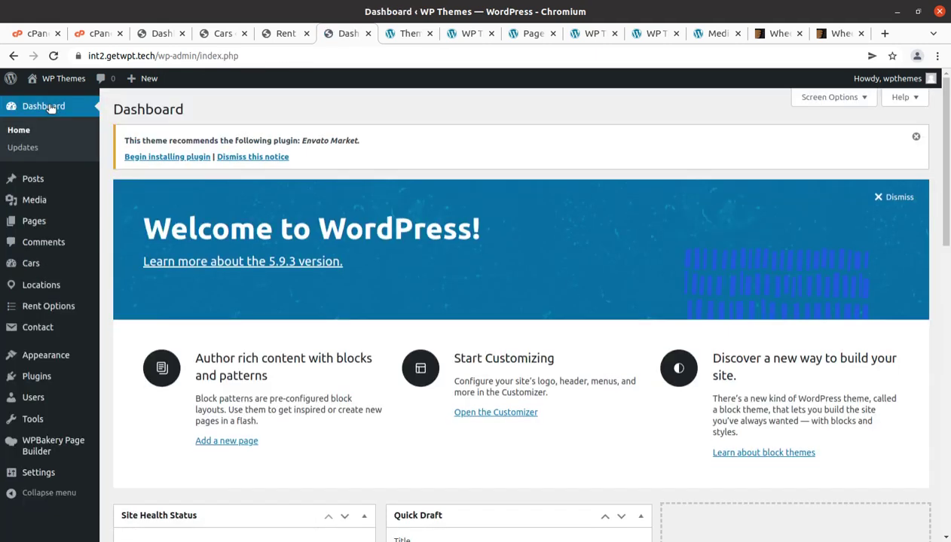
click(888, 197)
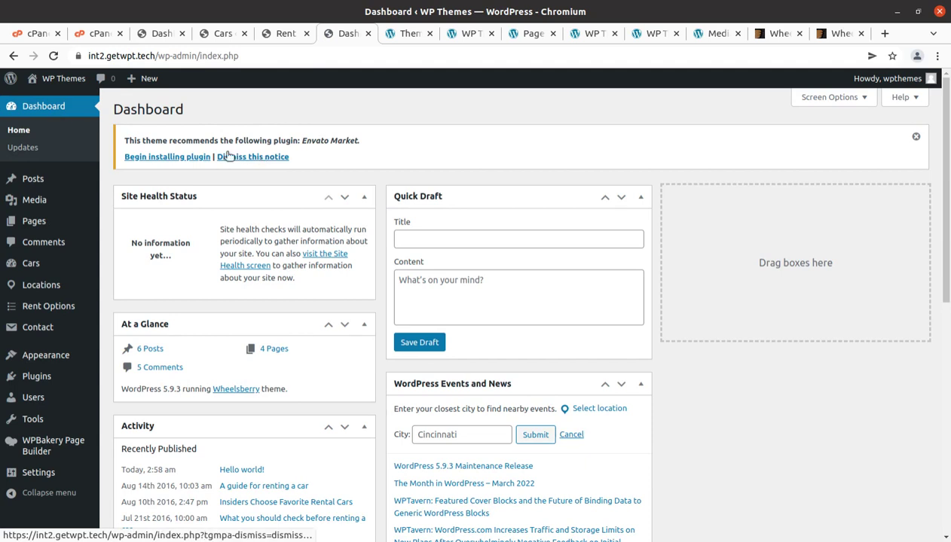
Open the live site in a new tab and view the homepage's vehicle models slider and car booking form
mouse_move(64, 83)
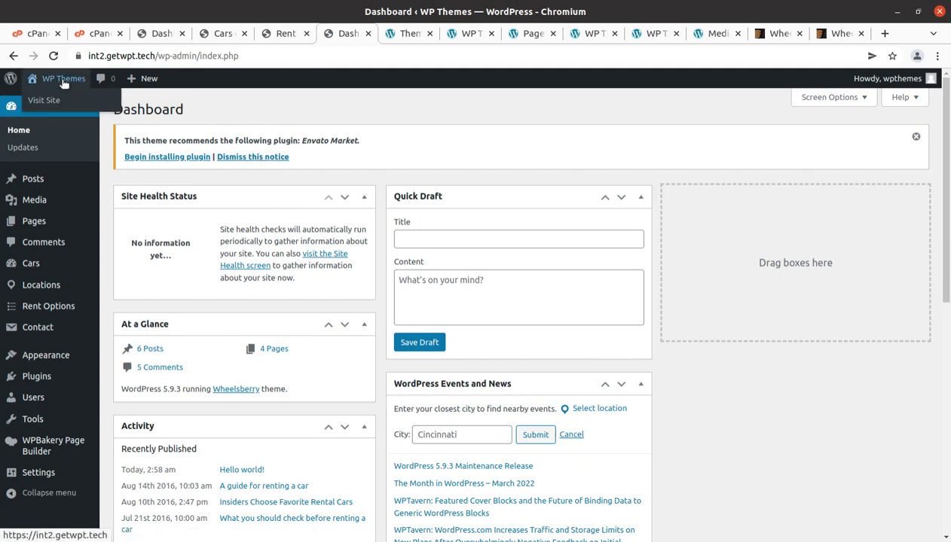
middle_click(50, 101)
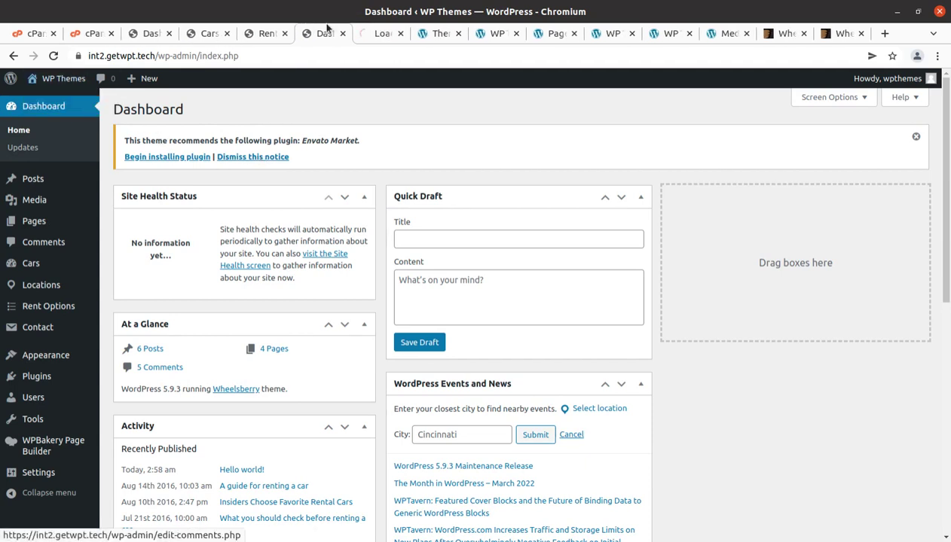
click(375, 36)
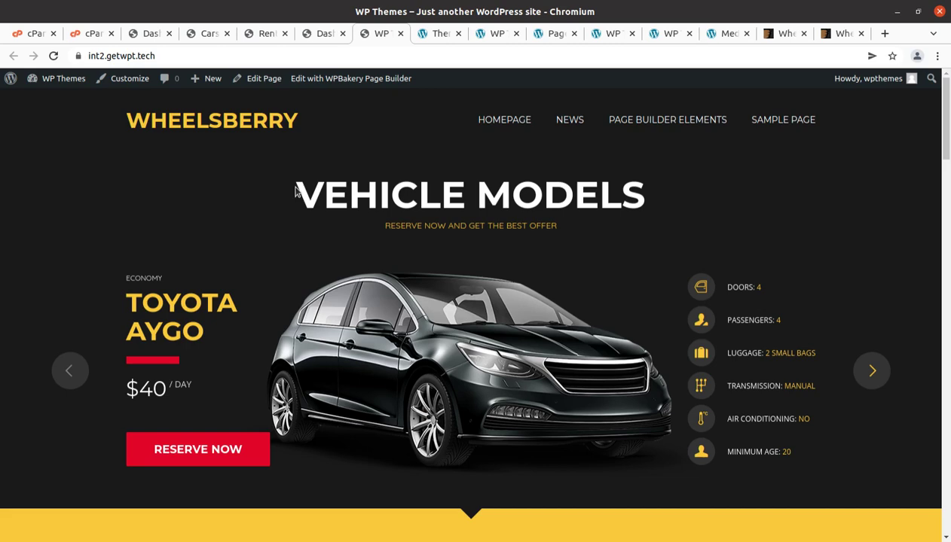
scroll(320, 166, down, 5)
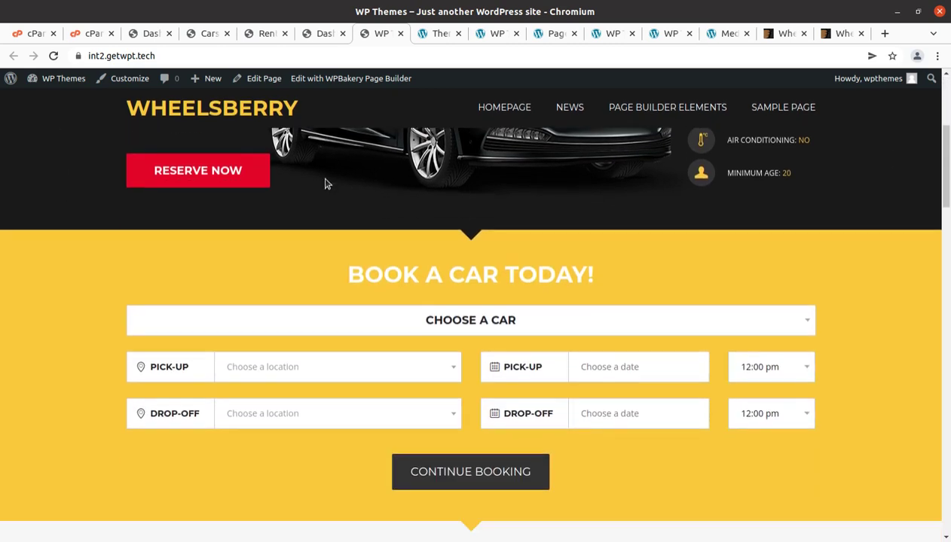